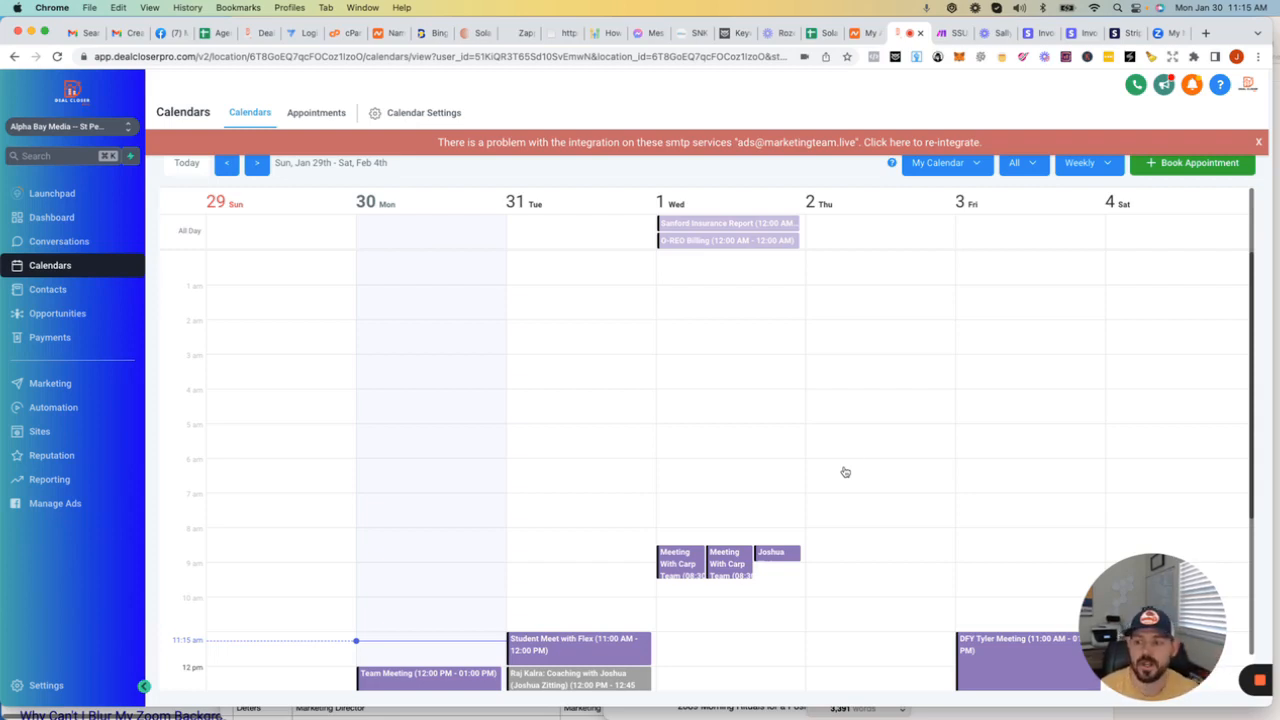
Step: Open the Websites list under Sites and highlight the page's web address
{"action": "left_click", "coordinate": [42, 438]}
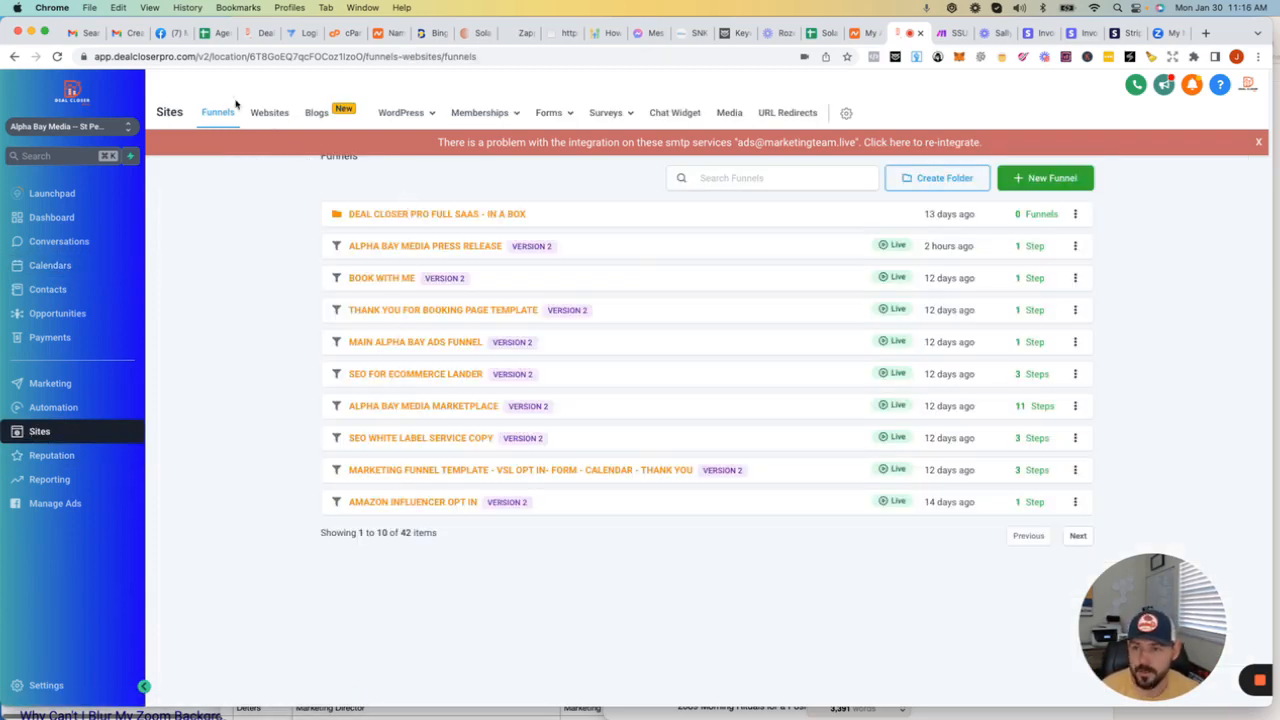
{"action": "left_click", "coordinate": [266, 113]}
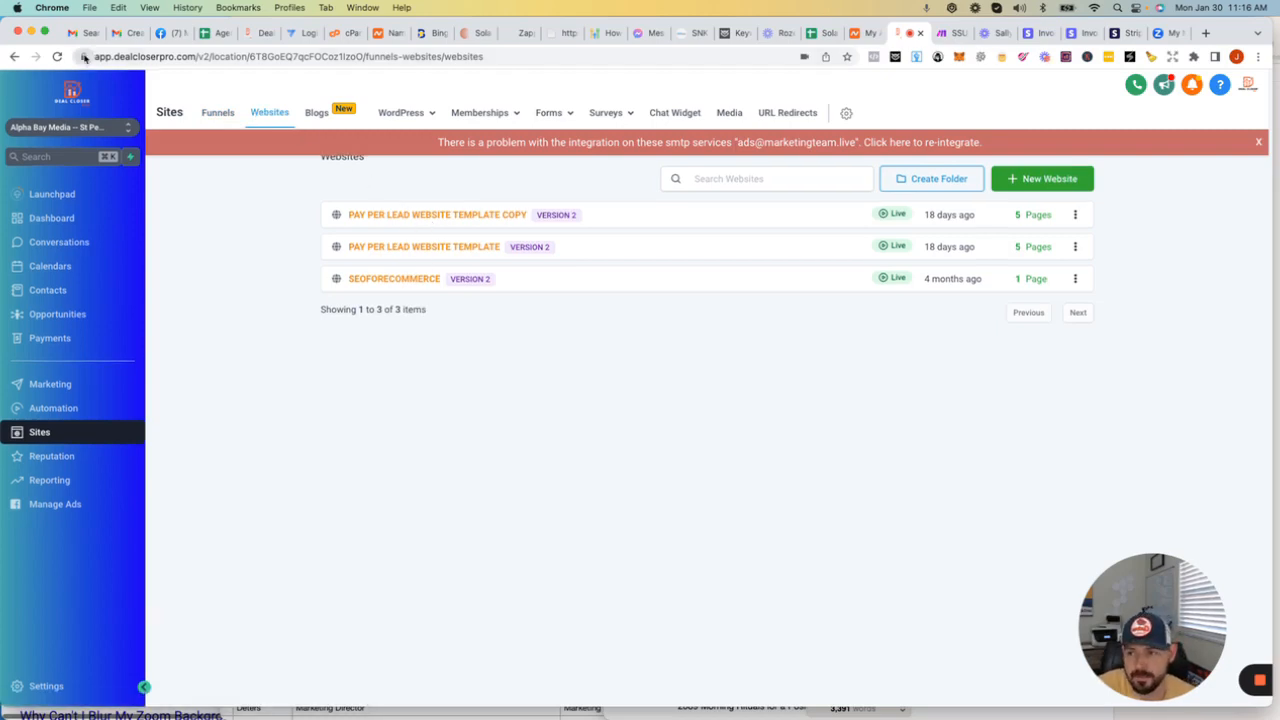
{"action": "left_click_drag", "start_coordinate": [95, 56], "coordinate": [474, 62]}
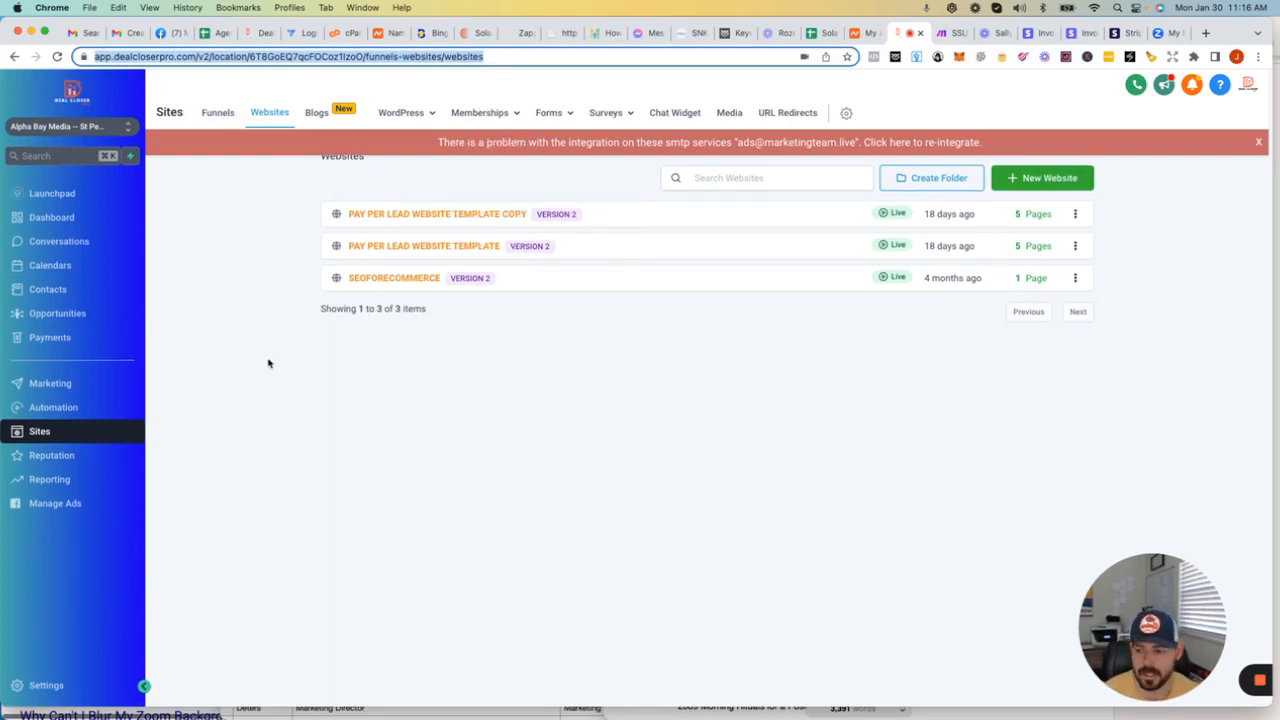
Step: Open the Domains settings, dismiss the LastPass address prompt, and highlight the "go" prefix of go.alphabaymedia.com
{"action": "left_click", "coordinate": [47, 686]}
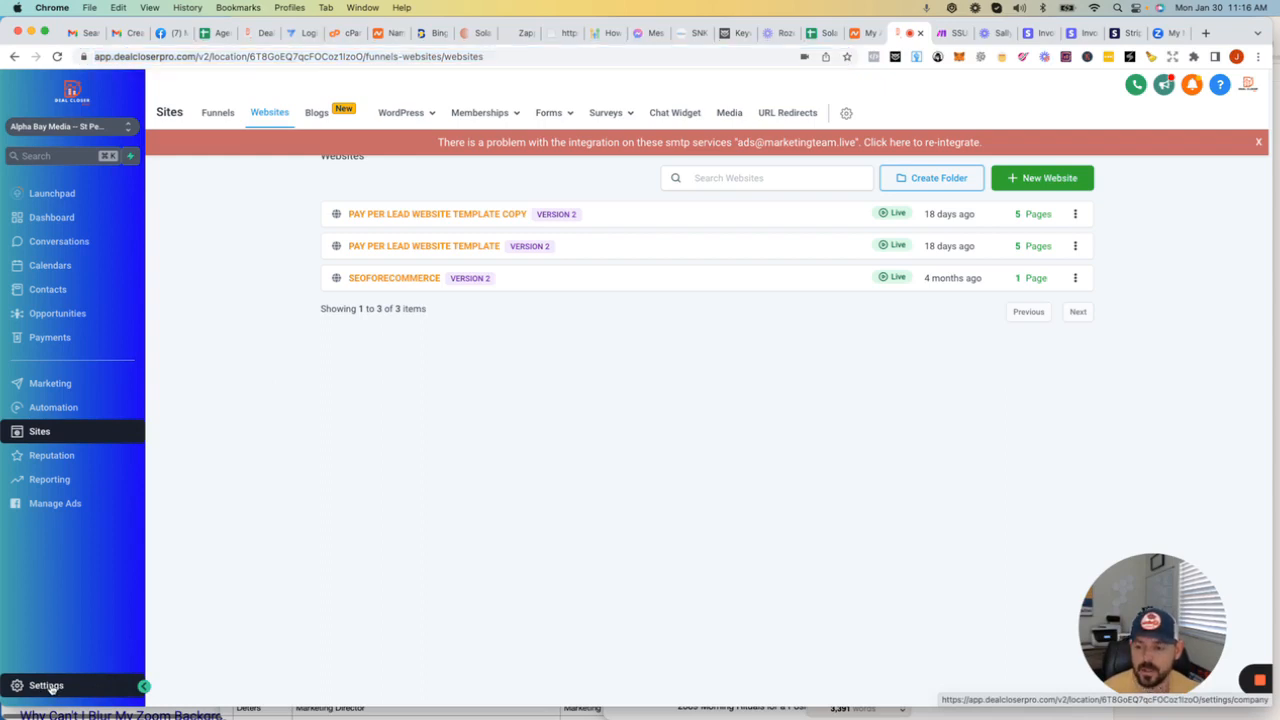
{"action": "scroll", "coordinate": [76, 596], "scroll_direction": "down", "scroll_amount": 2}
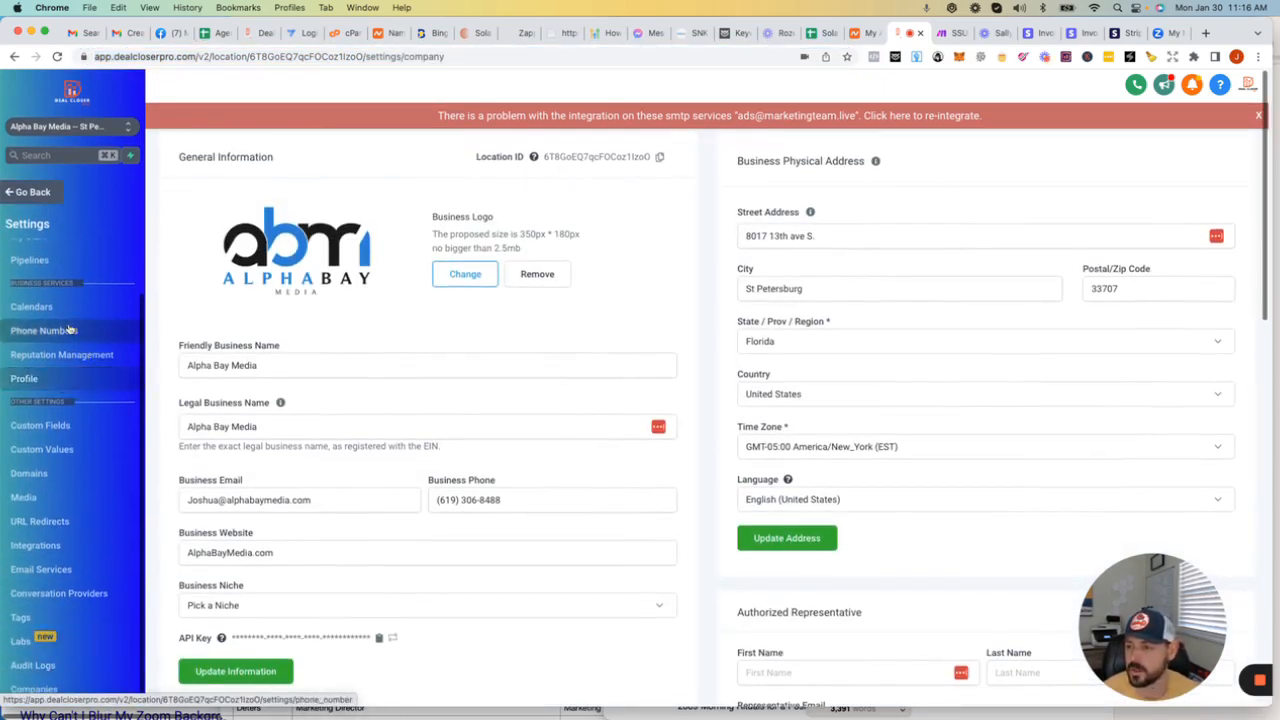
{"action": "scroll", "coordinate": [70, 329], "scroll_direction": "up", "scroll_amount": 2}
{"action": "scroll", "coordinate": [72, 329], "scroll_direction": "down", "scroll_amount": 2}
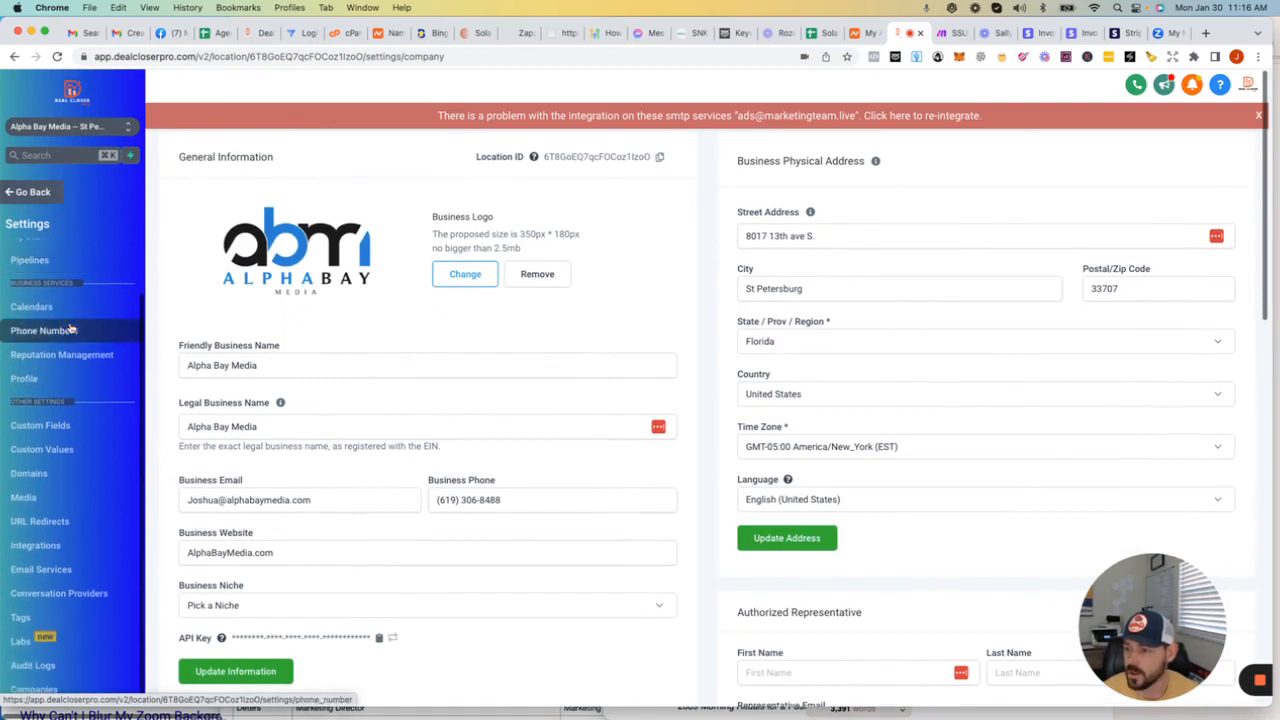
{"action": "left_click", "coordinate": [28, 473]}
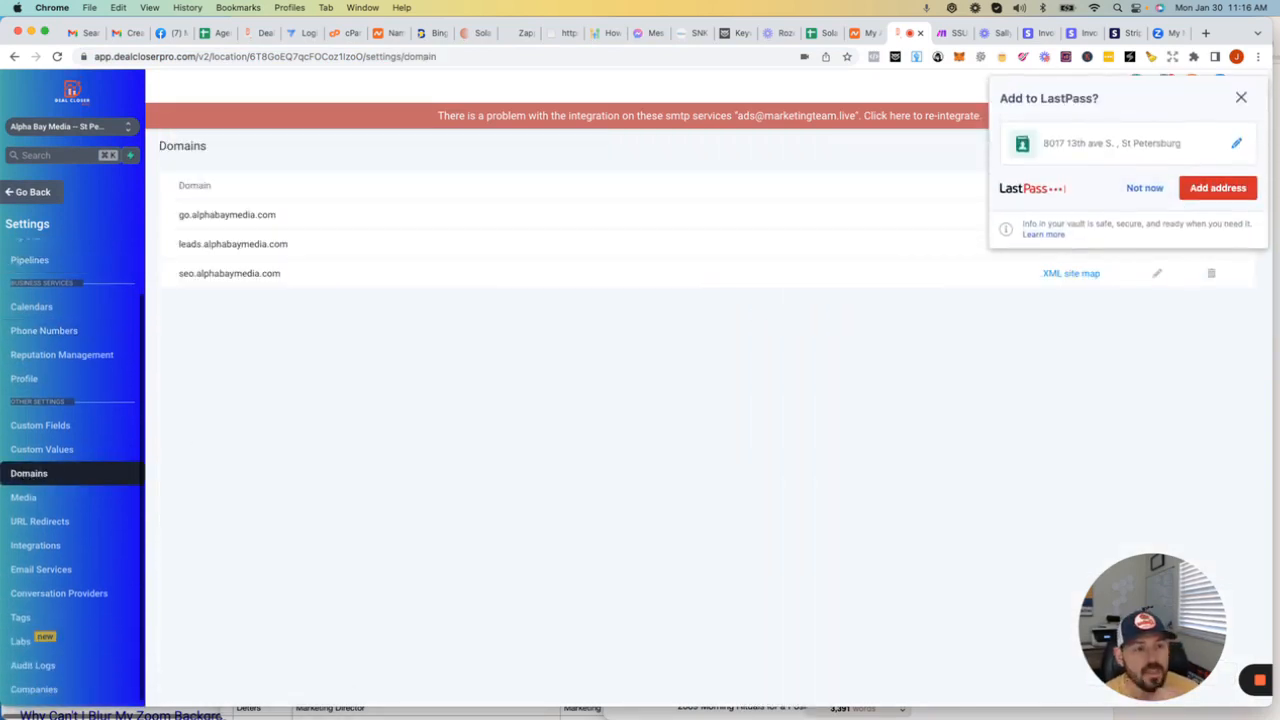
{"action": "left_click", "coordinate": [1241, 97]}
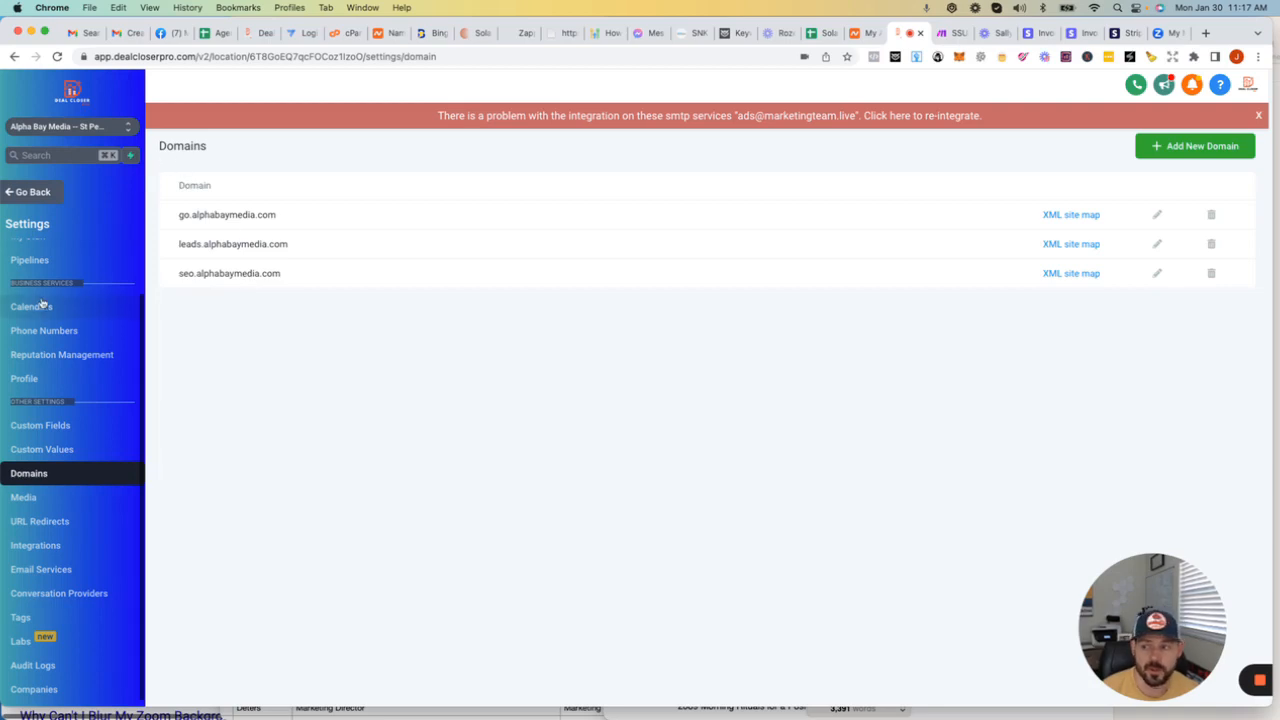
{"action": "scroll", "coordinate": [50, 328], "scroll_direction": "up", "scroll_amount": 1}
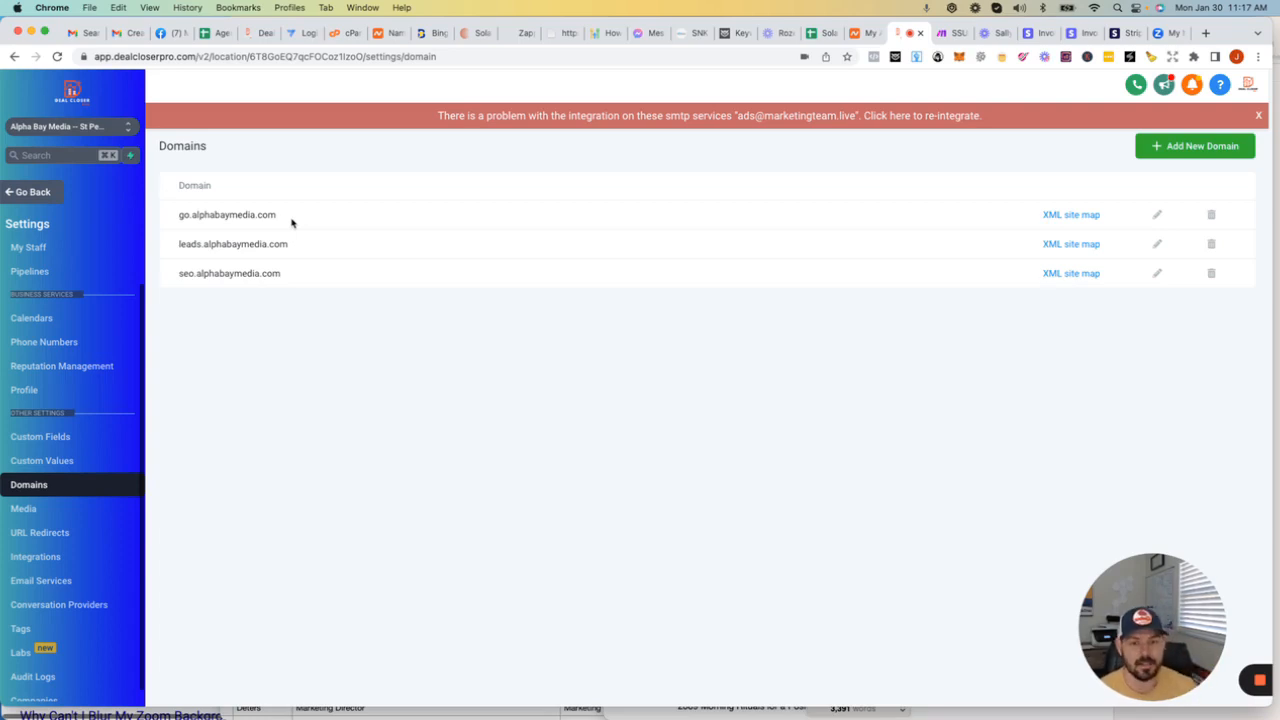
{"action": "double_click", "coordinate": [182, 215]}
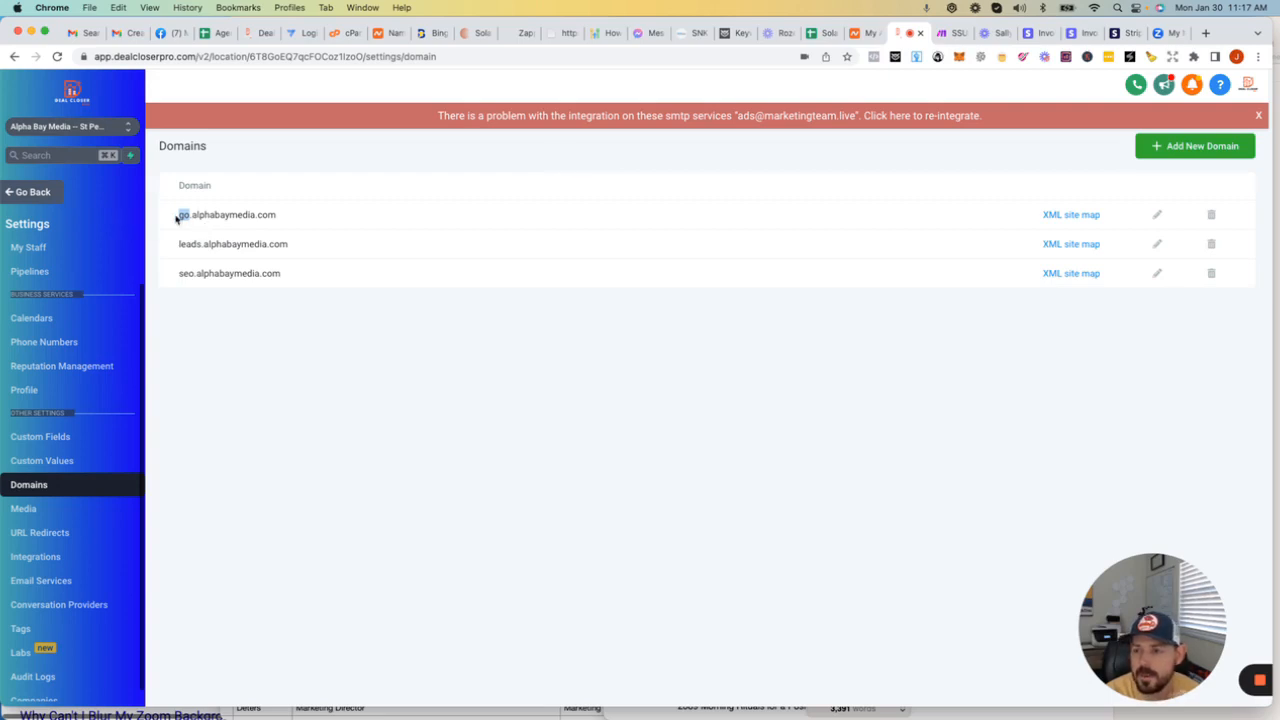
Step: Switch to Namecheap and open the management details of the alphabaymedia.com domain
{"action": "left_click", "coordinate": [862, 33]}
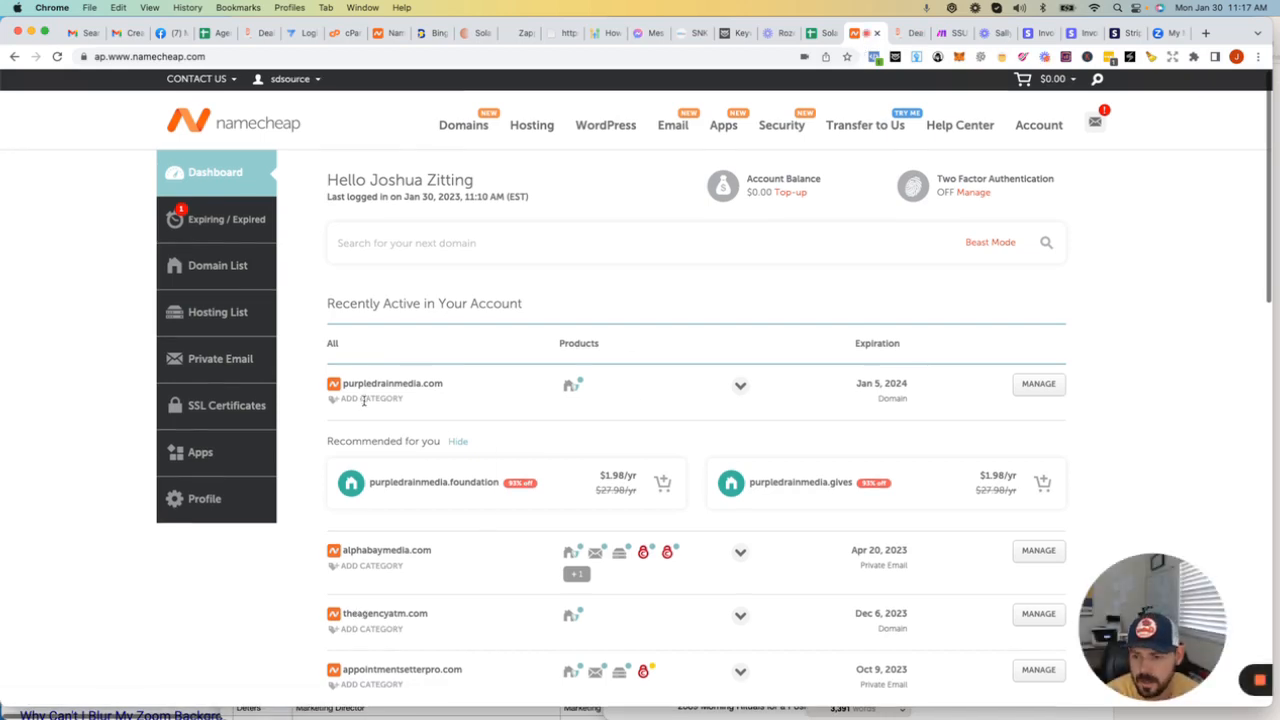
{"action": "scroll", "coordinate": [366, 408], "scroll_direction": "down", "scroll_amount": 1}
{"action": "scroll", "coordinate": [368, 408], "scroll_direction": "down", "scroll_amount": 2}
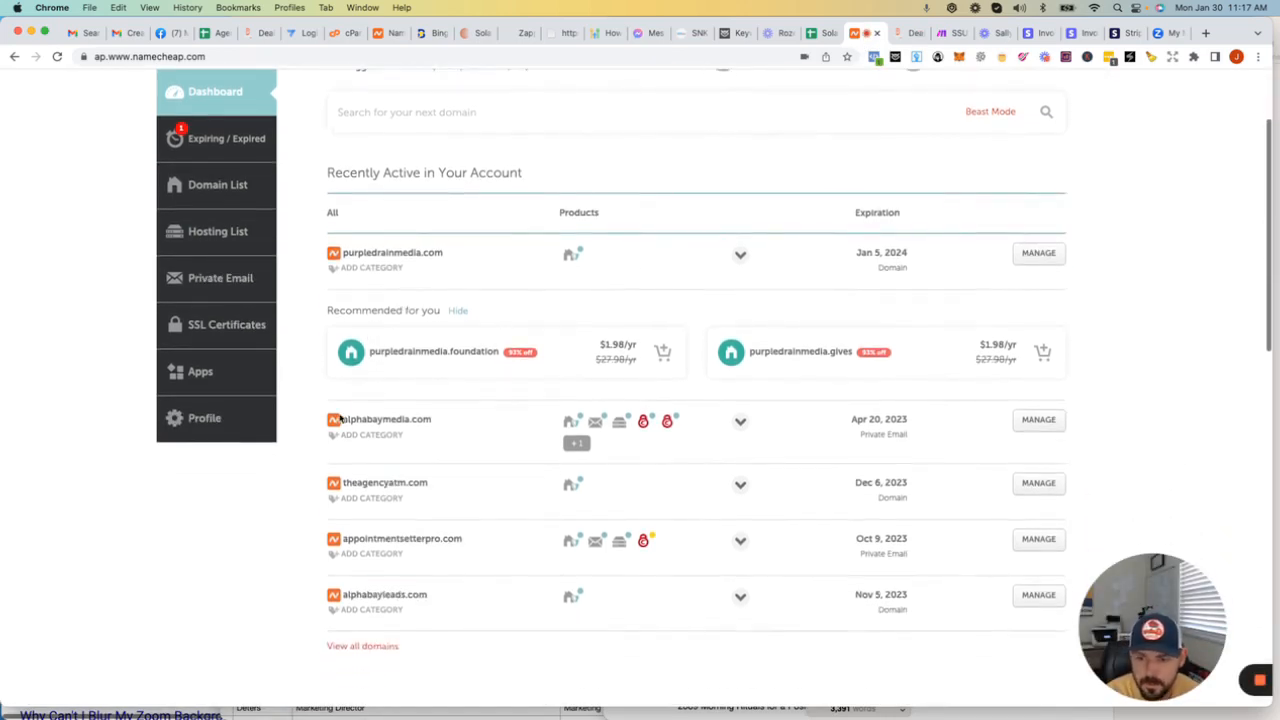
{"action": "left_click", "coordinate": [1036, 425]}
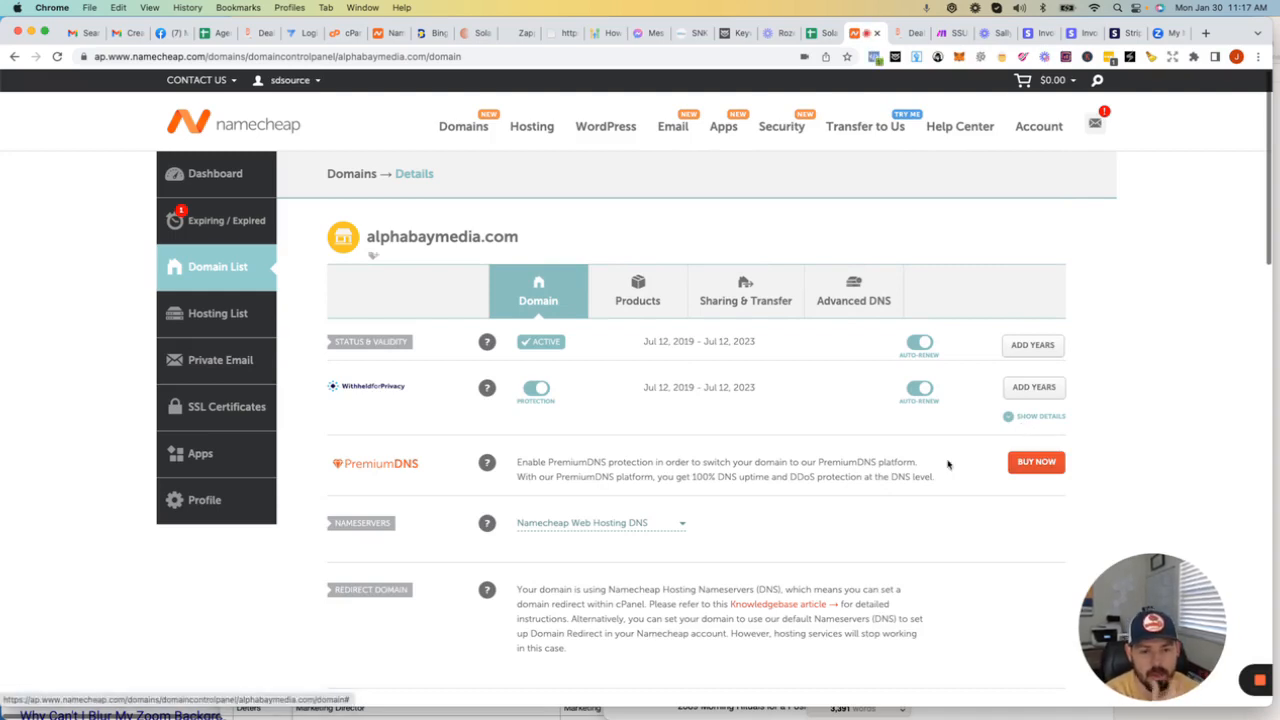
{"action": "scroll", "coordinate": [903, 470], "scroll_direction": "down", "scroll_amount": 1}
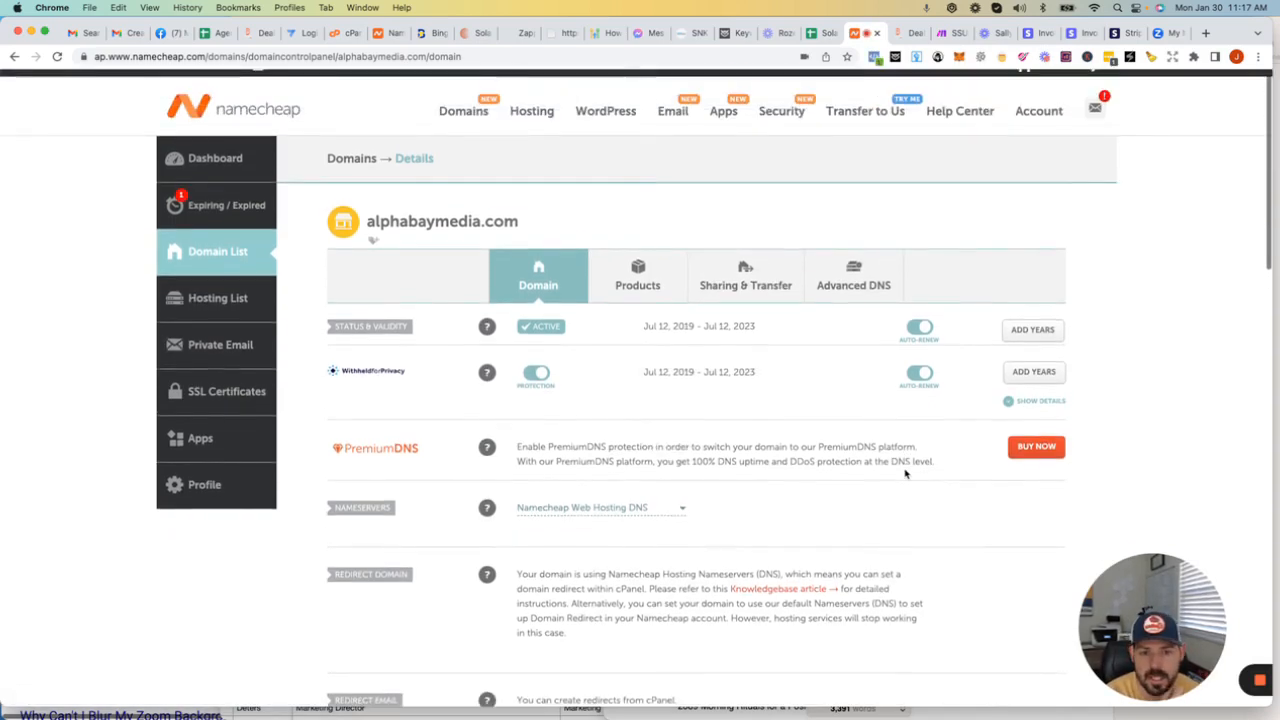
{"action": "scroll", "coordinate": [980, 306], "scroll_direction": "up", "scroll_amount": 1}
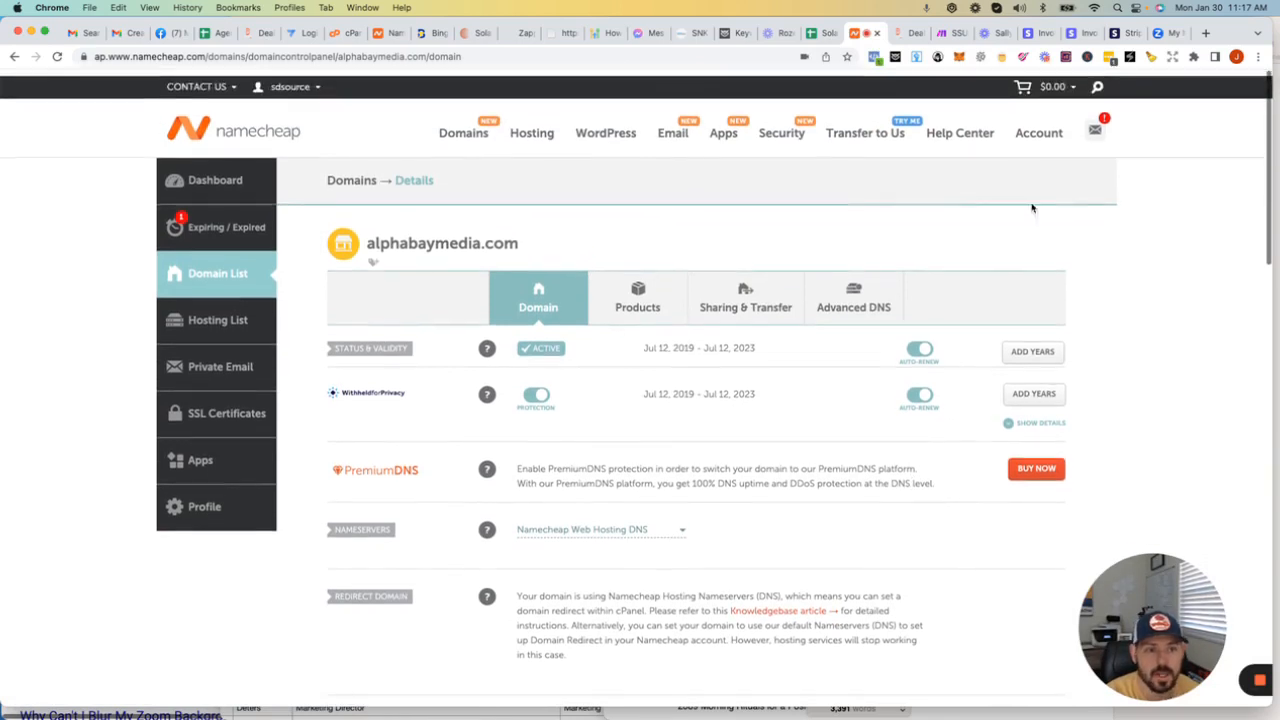
Step: Open cPanel for the alphabaymedia.com subscription from the account's hosting list
{"action": "mouse_move", "coordinate": [1038, 128]}
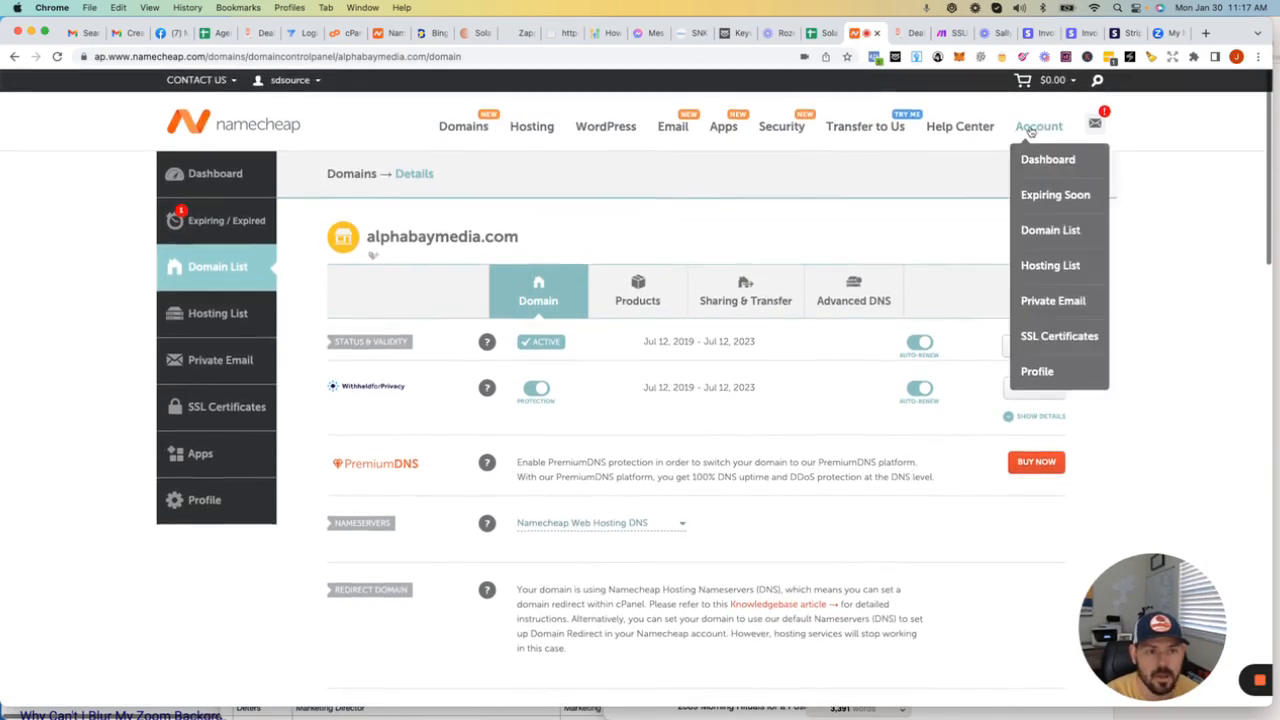
{"action": "left_click", "coordinate": [1041, 266]}
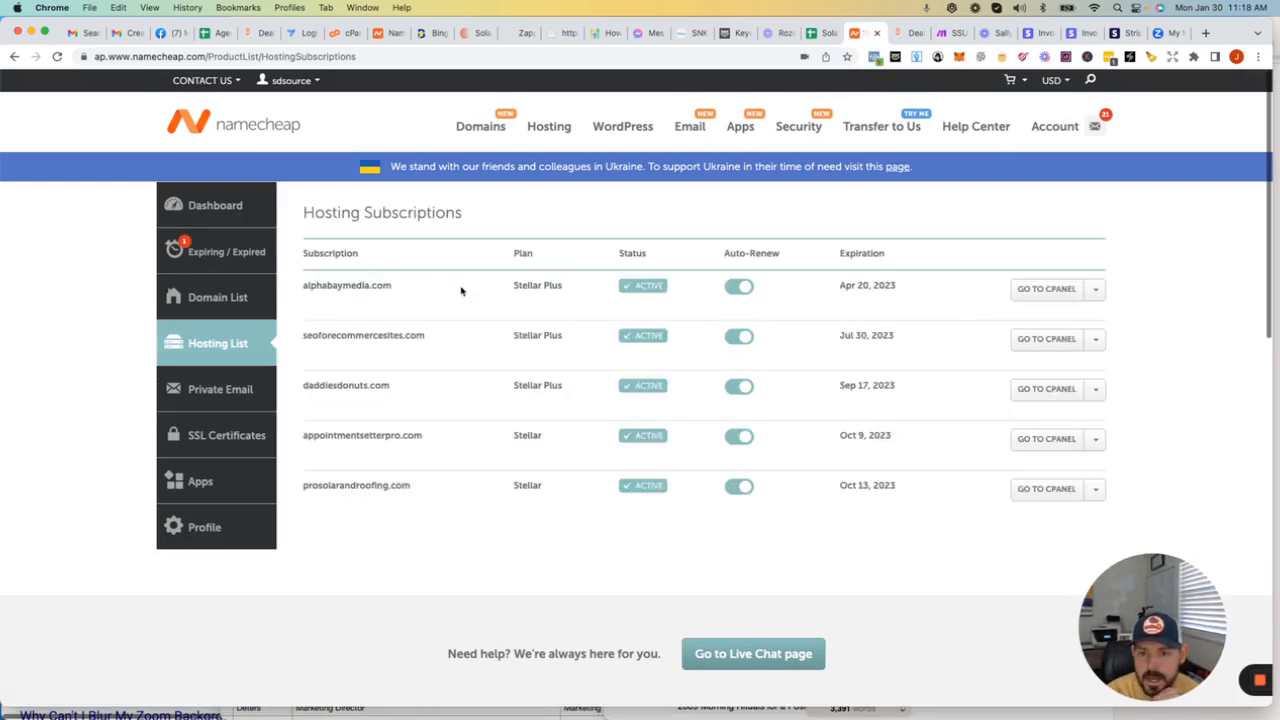
{"action": "left_click", "coordinate": [1041, 290]}
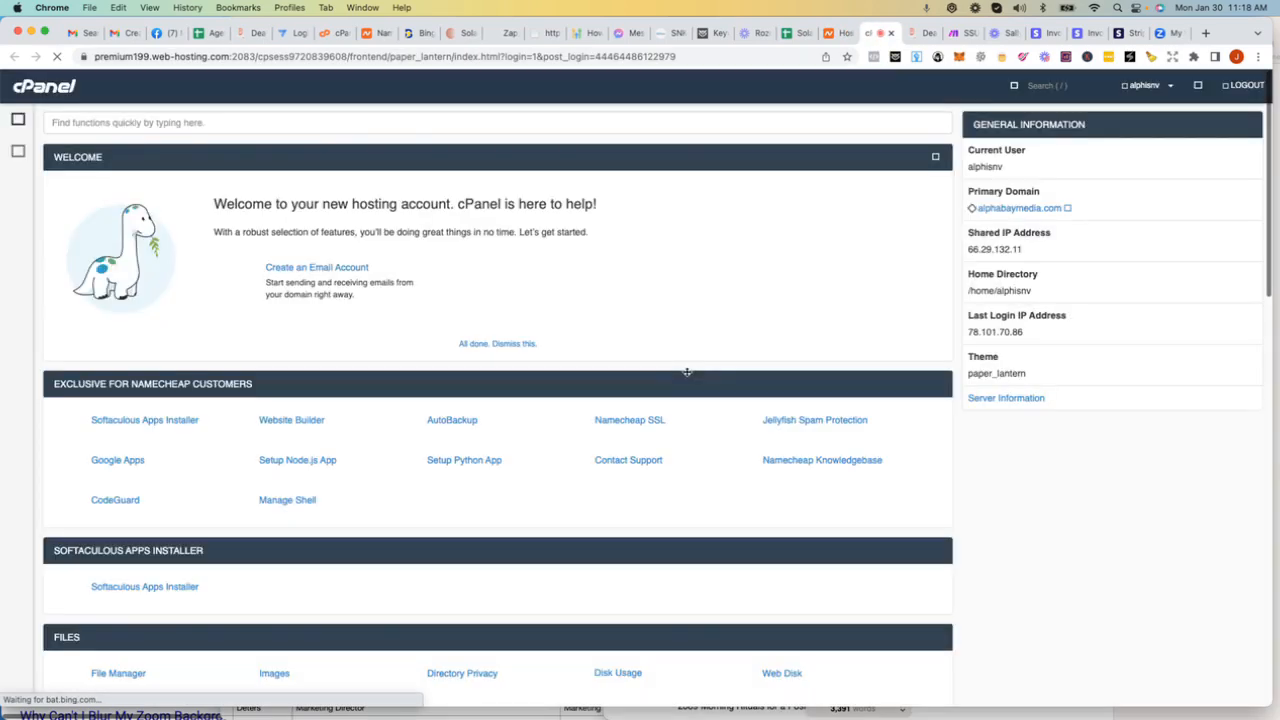
Step: Open the Zone Editor and manage the DNS records of alphabaymedia.com
{"action": "scroll", "coordinate": [430, 447], "scroll_direction": "down", "scroll_amount": 5}
{"action": "scroll", "coordinate": [430, 447], "scroll_direction": "down", "scroll_amount": 3}
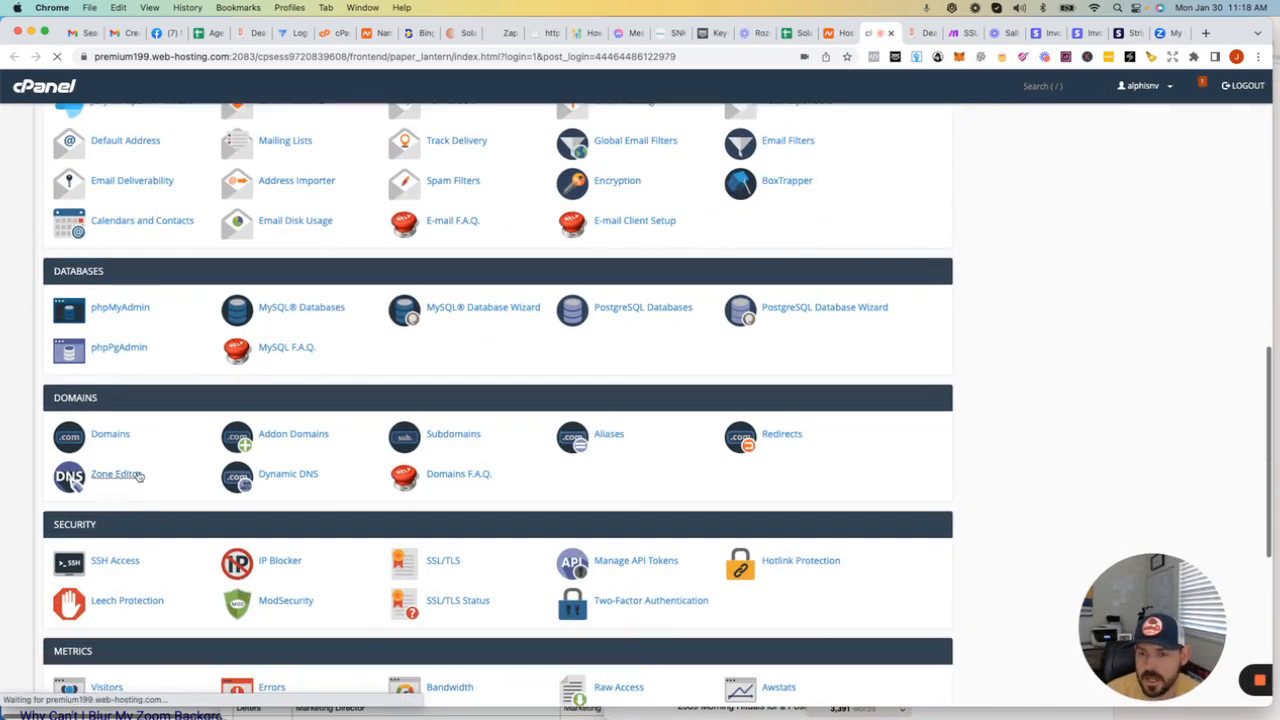
{"action": "left_click", "coordinate": [134, 475]}
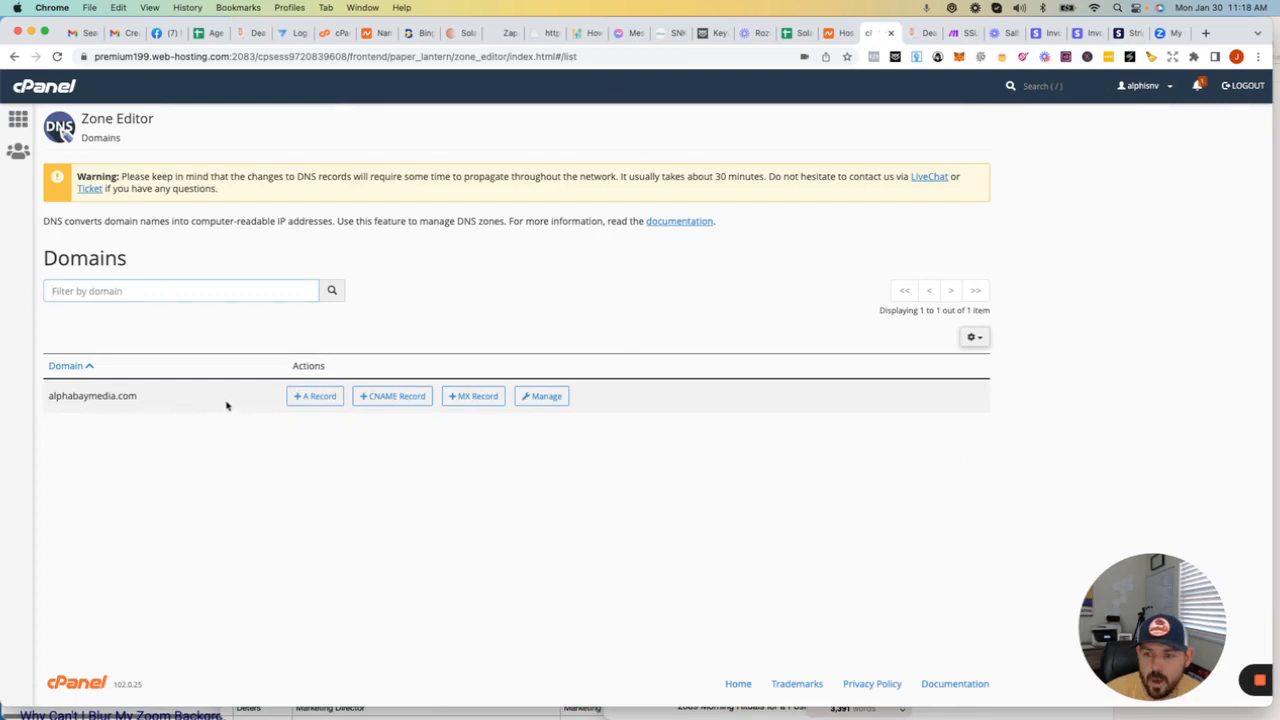
{"action": "left_click", "coordinate": [546, 399]}
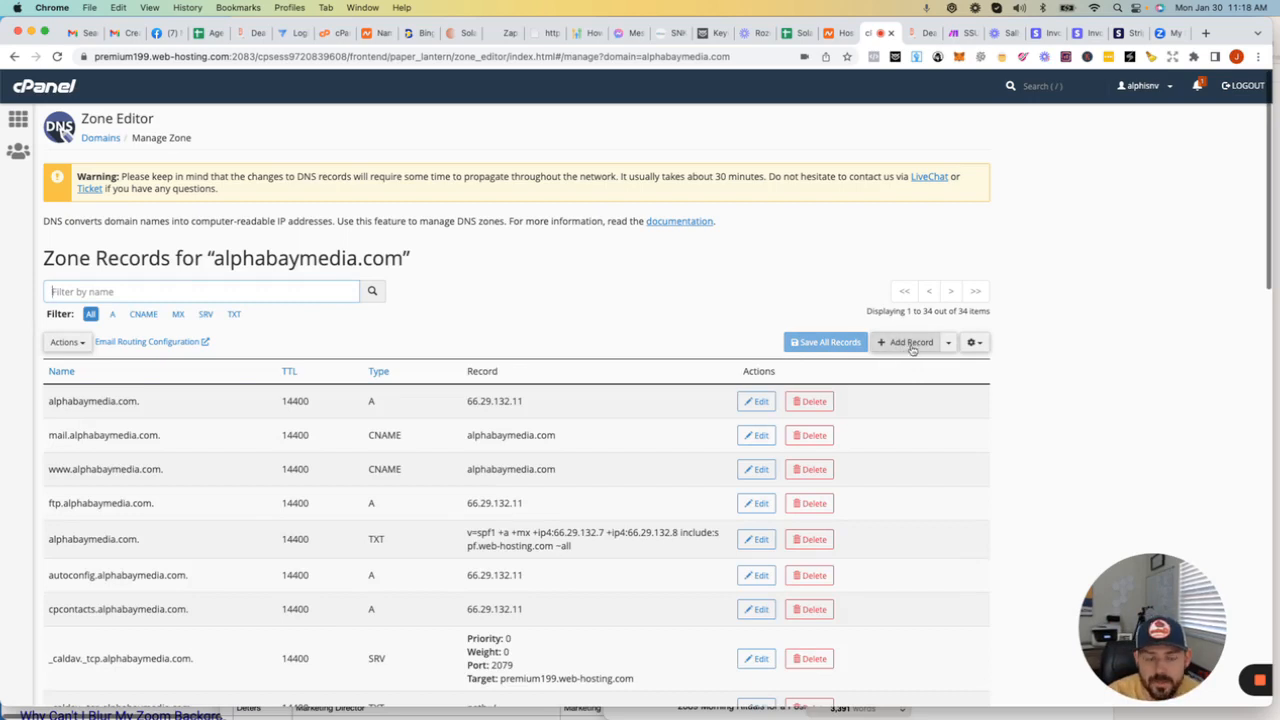
Step: Switch back to Deal Closer Pro, start adding a new domain, and select the CNAME target flash.funnels.msgsndr.com in its note
{"action": "left_click", "coordinate": [916, 34]}
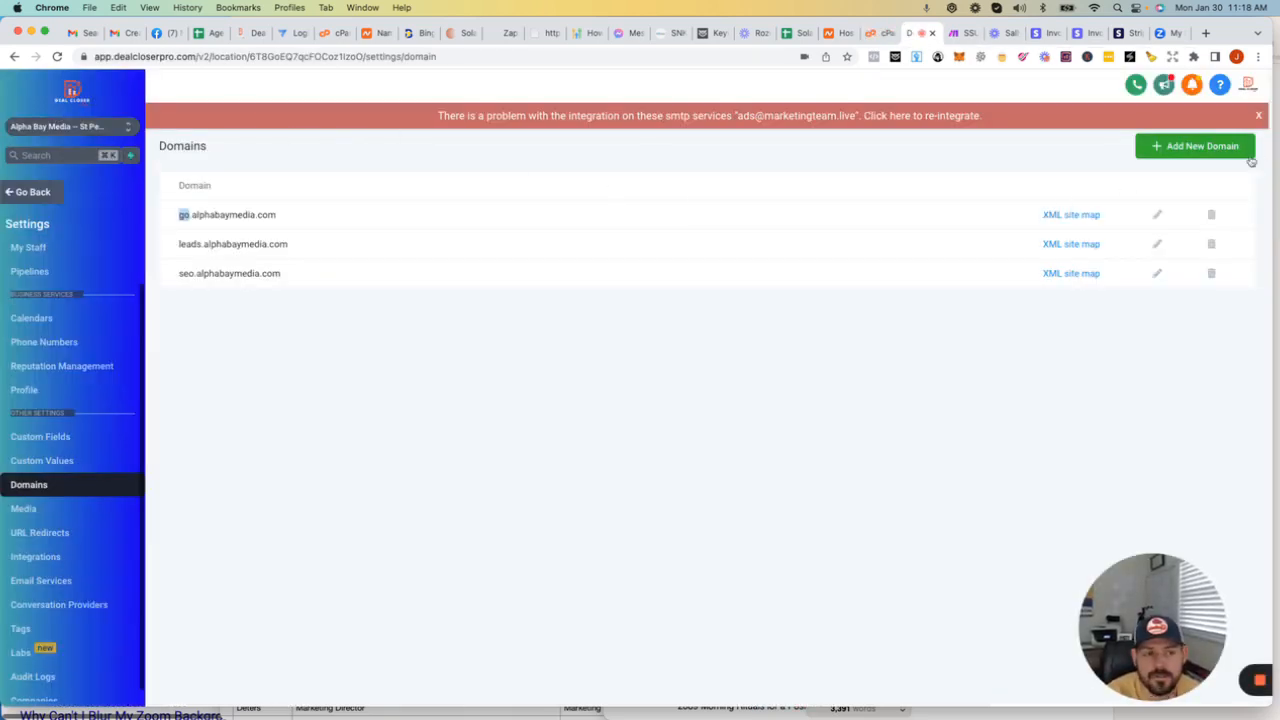
{"action": "left_click", "coordinate": [1183, 150]}
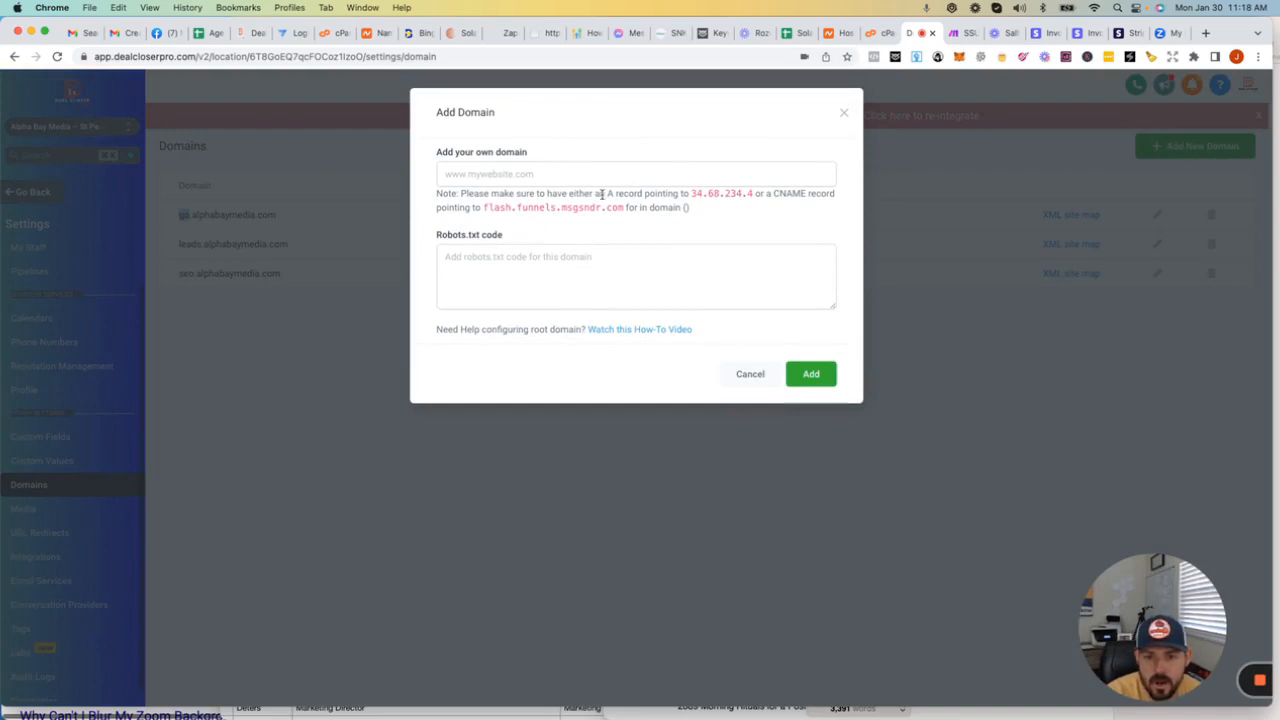
{"action": "left_click_drag", "start_coordinate": [606, 193], "coordinate": [641, 190]}
{"action": "left_click", "coordinate": [718, 193]}
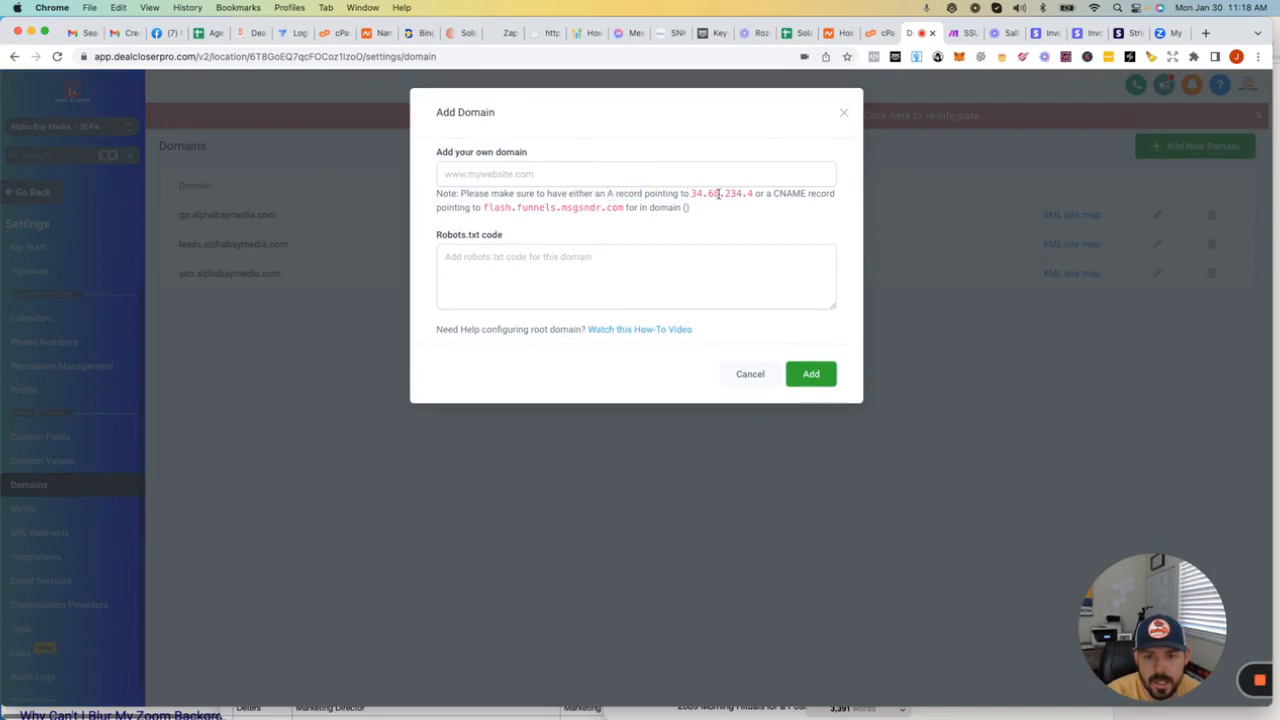
{"action": "left_click_drag", "start_coordinate": [773, 194], "coordinate": [803, 194]}
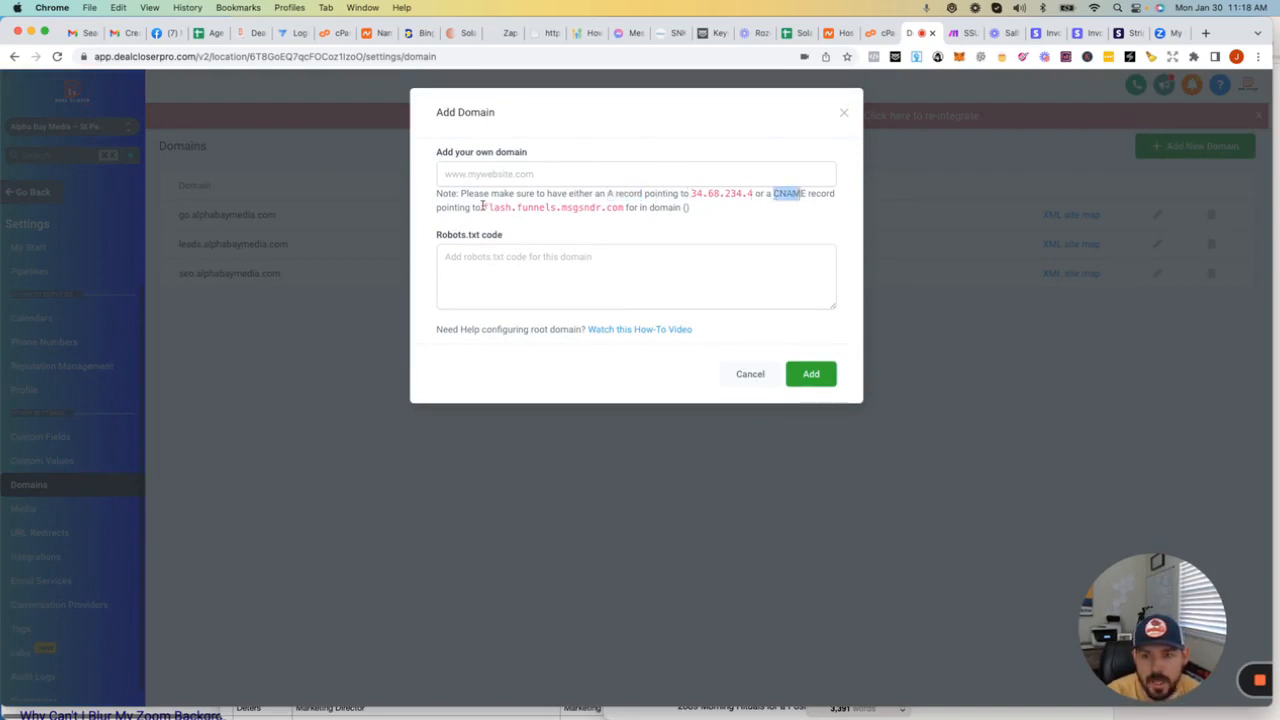
{"action": "left_click_drag", "start_coordinate": [483, 206], "coordinate": [625, 207]}
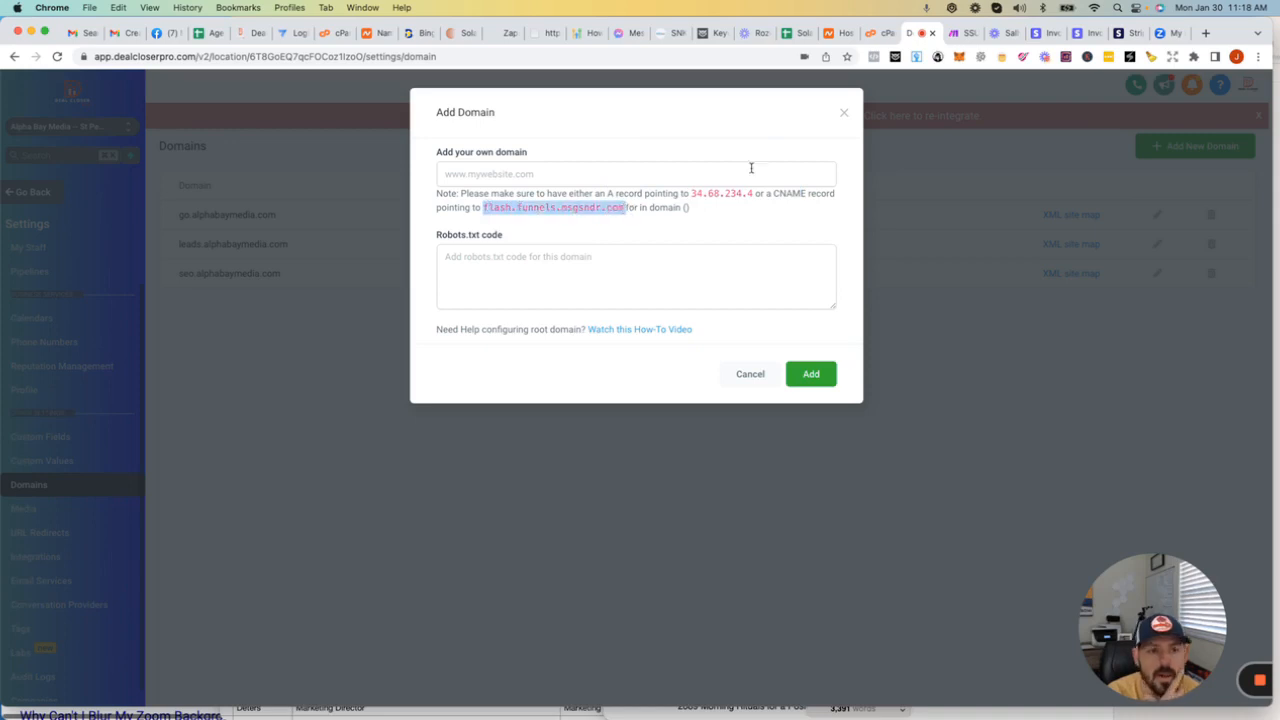
Step: Switch to the cPanel Zone Editor and start a new zone record for alphabaymedia.com
{"action": "left_click", "coordinate": [873, 36]}
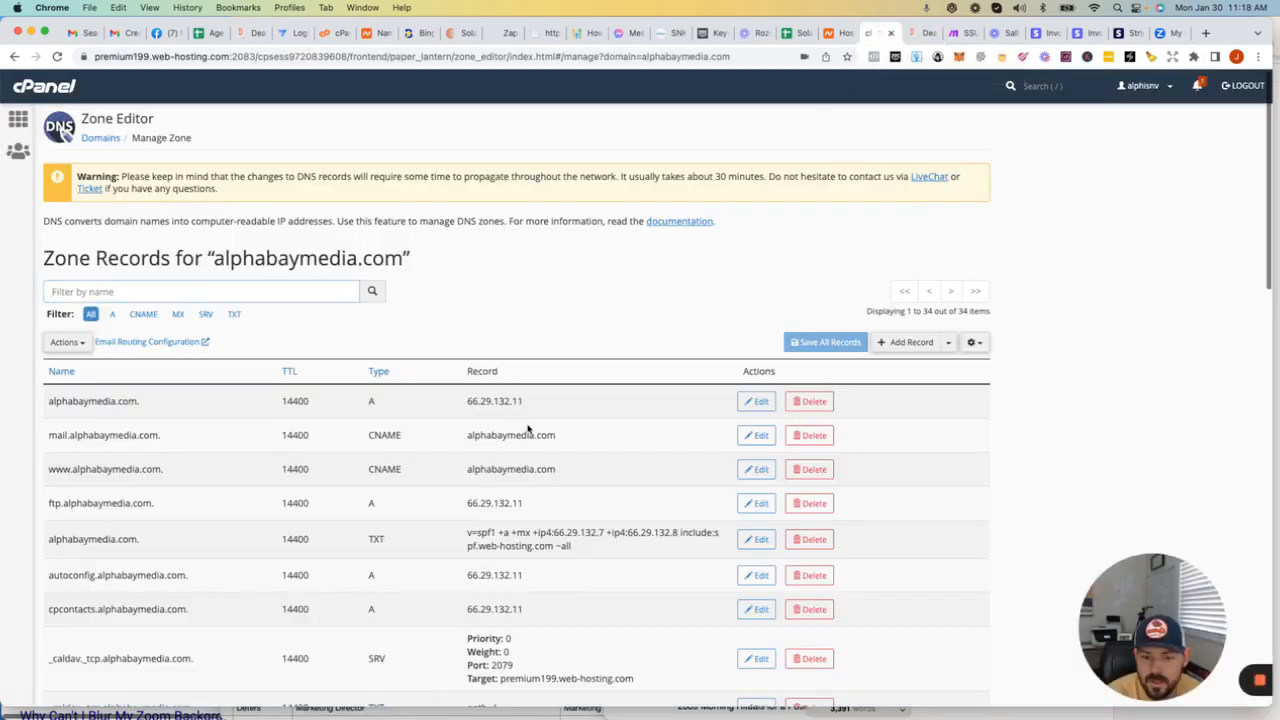
{"action": "scroll", "coordinate": [590, 410], "scroll_direction": "down", "scroll_amount": 1}
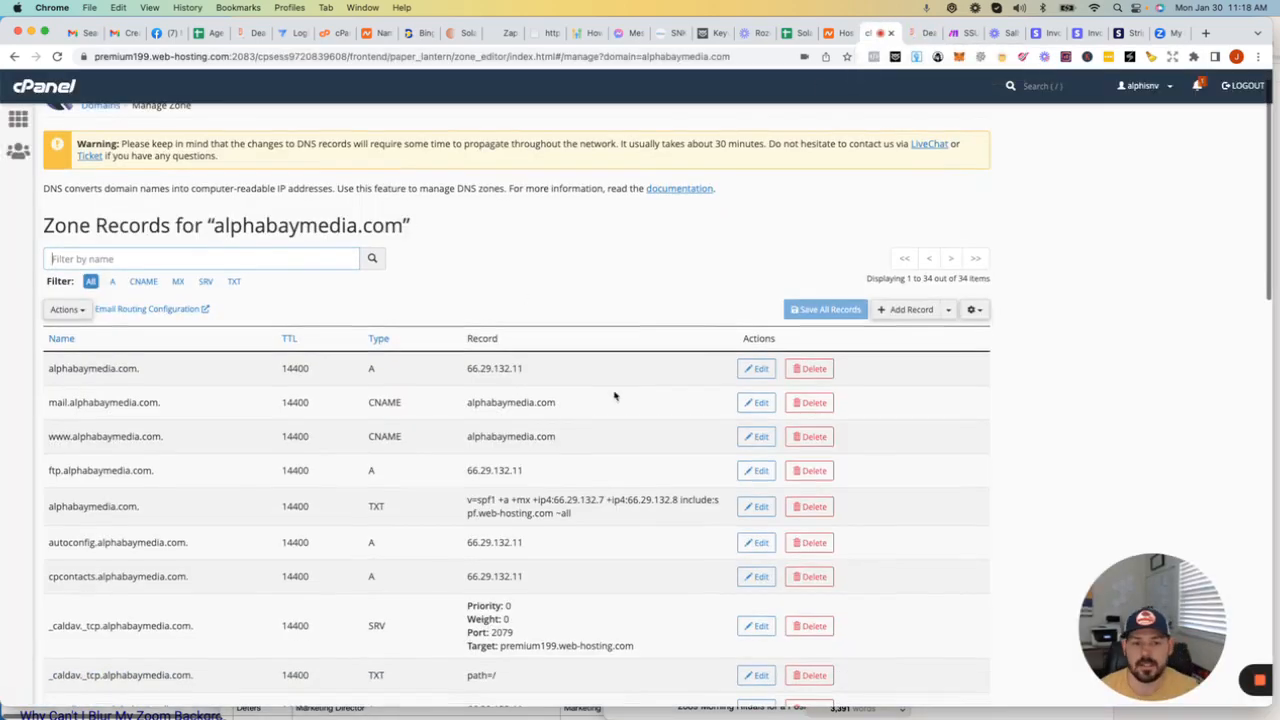
{"action": "left_click", "coordinate": [910, 310]}
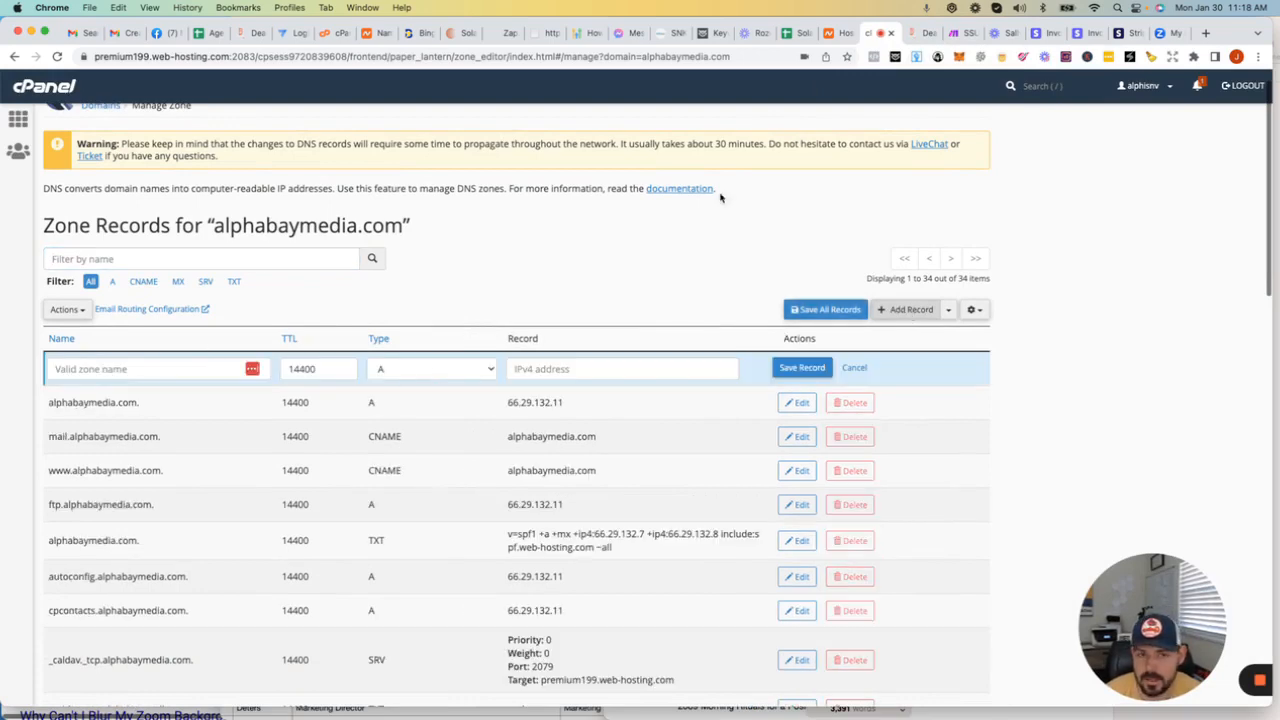
Step: Return to the Add Domain note, reselect flash.funnels.msgsndr.com, and check the CNAME record type required for it
{"action": "key", "text": "ctrl+Tab"}
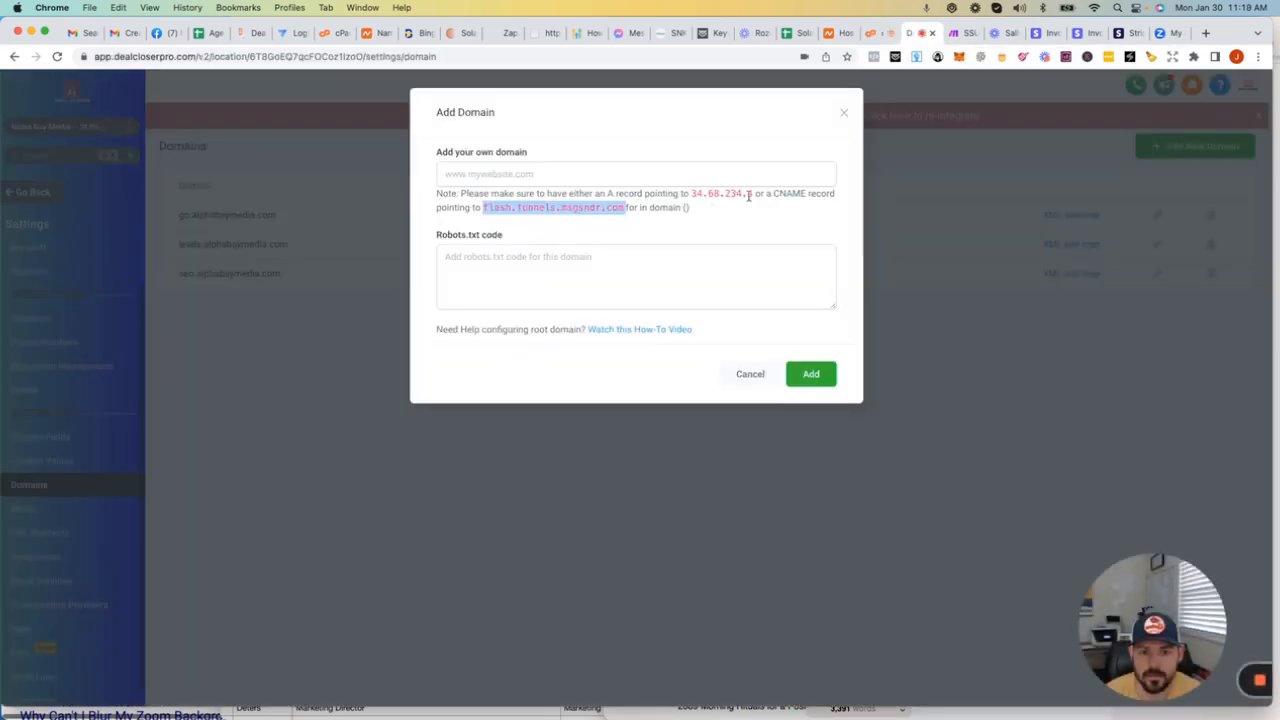
{"action": "left_click", "coordinate": [622, 208]}
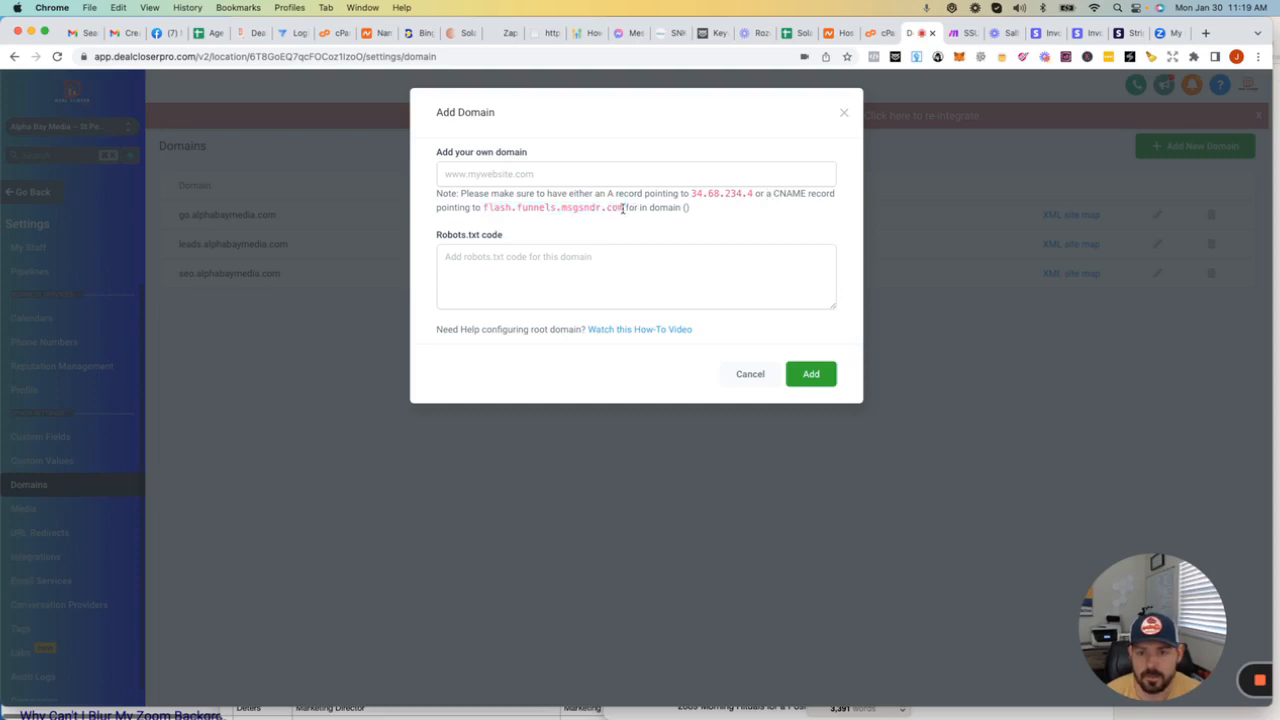
{"action": "left_click_drag", "start_coordinate": [622, 208], "coordinate": [482, 208]}
{"action": "key", "text": "super+c"}
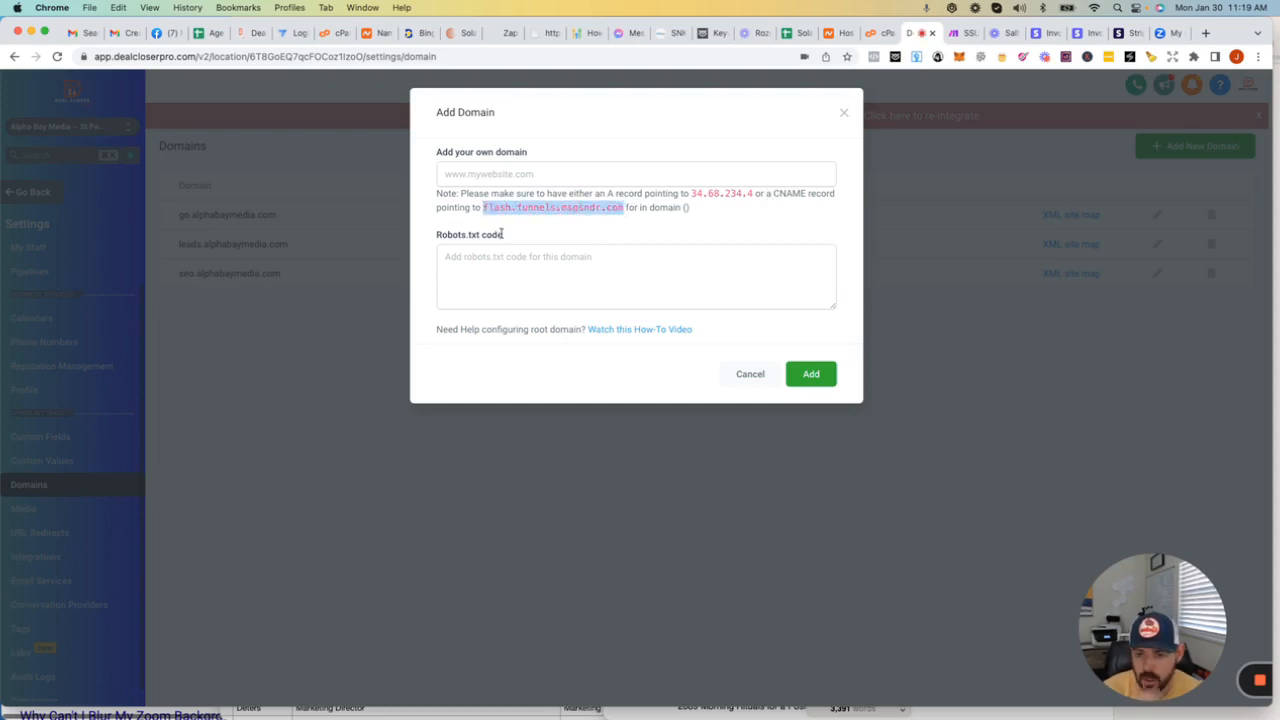
{"action": "double_click", "coordinate": [787, 193]}
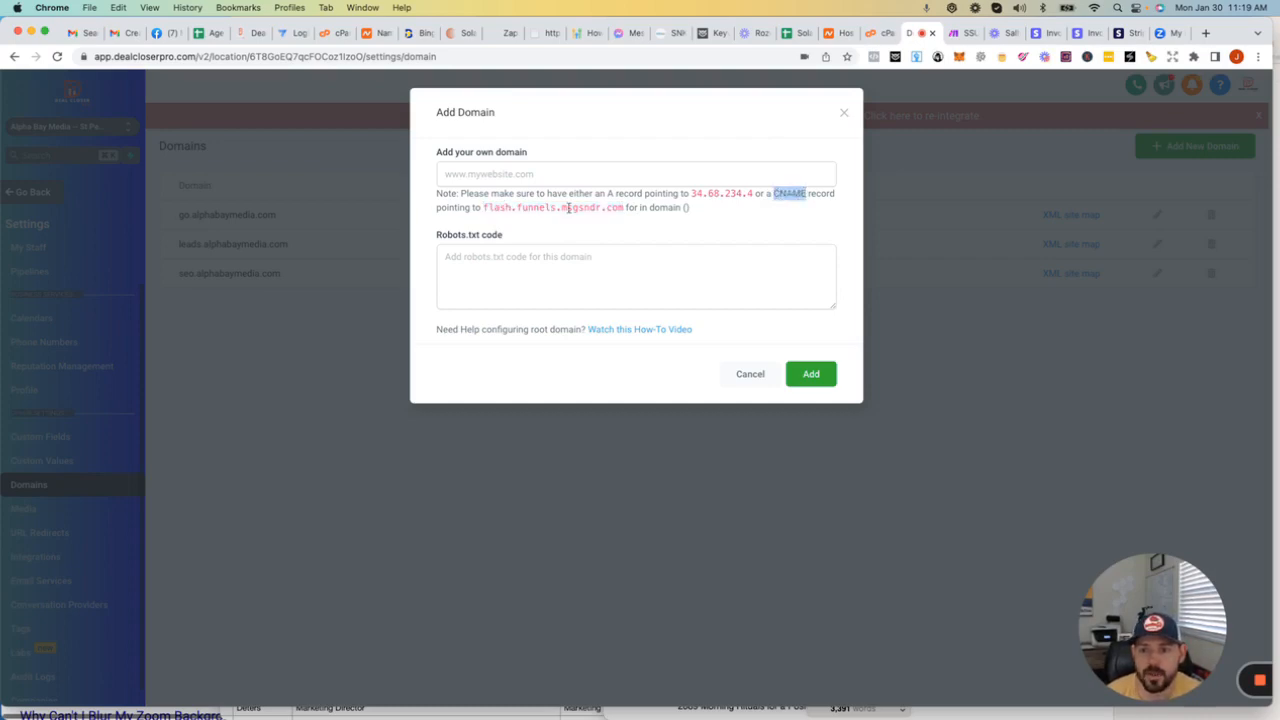
Step: Switch to the cPanel Zone Editor and set the new zone record's type to CNAME
{"action": "left_click", "coordinate": [884, 33]}
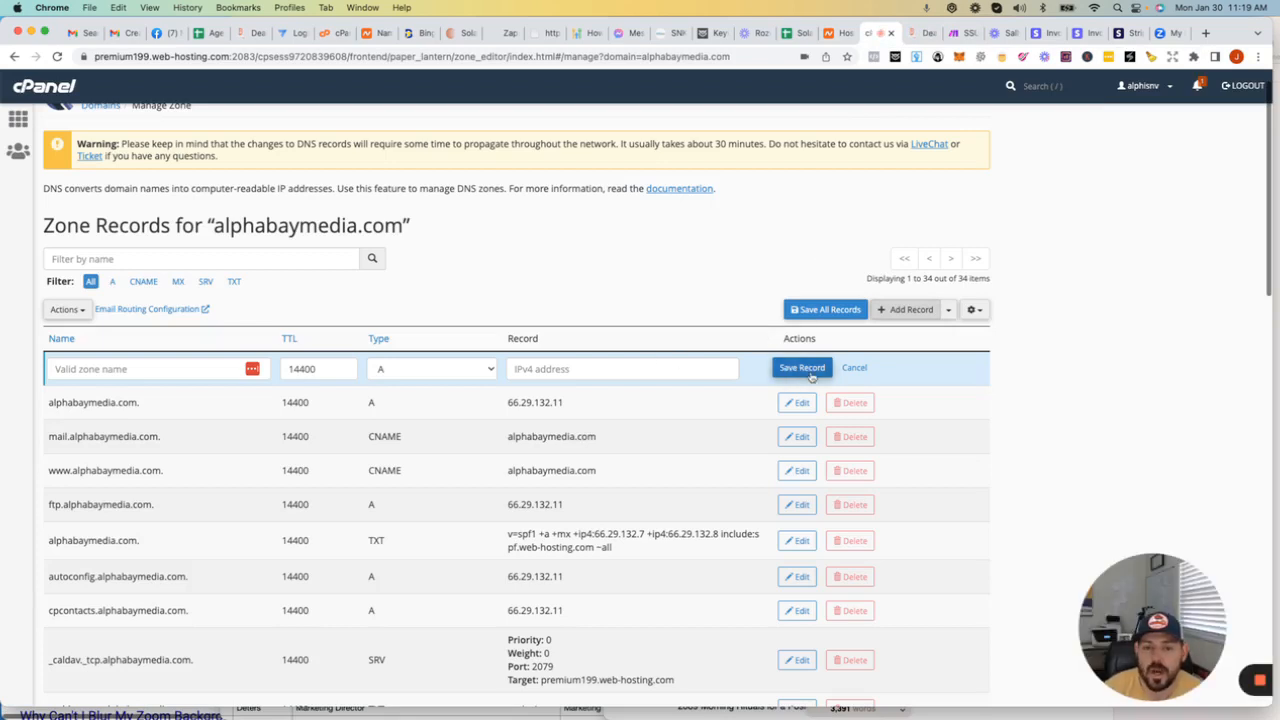
{"action": "left_click", "coordinate": [398, 372]}
{"action": "left_click", "coordinate": [388, 410]}
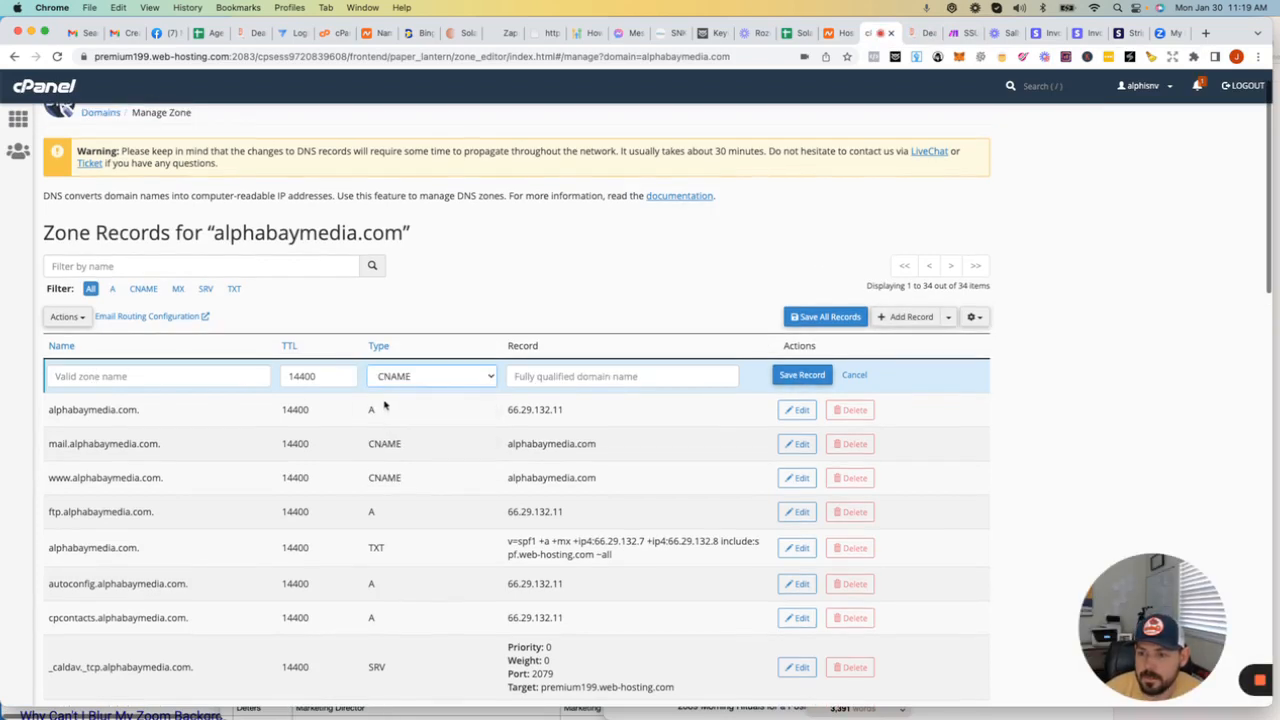
Step: Set the new CNAME record's target to flash.funnels.msgsndr.com and its name to go.alphabaymedia.com
{"action": "left_click", "coordinate": [560, 376]}
{"action": "key", "text": "super+v"}
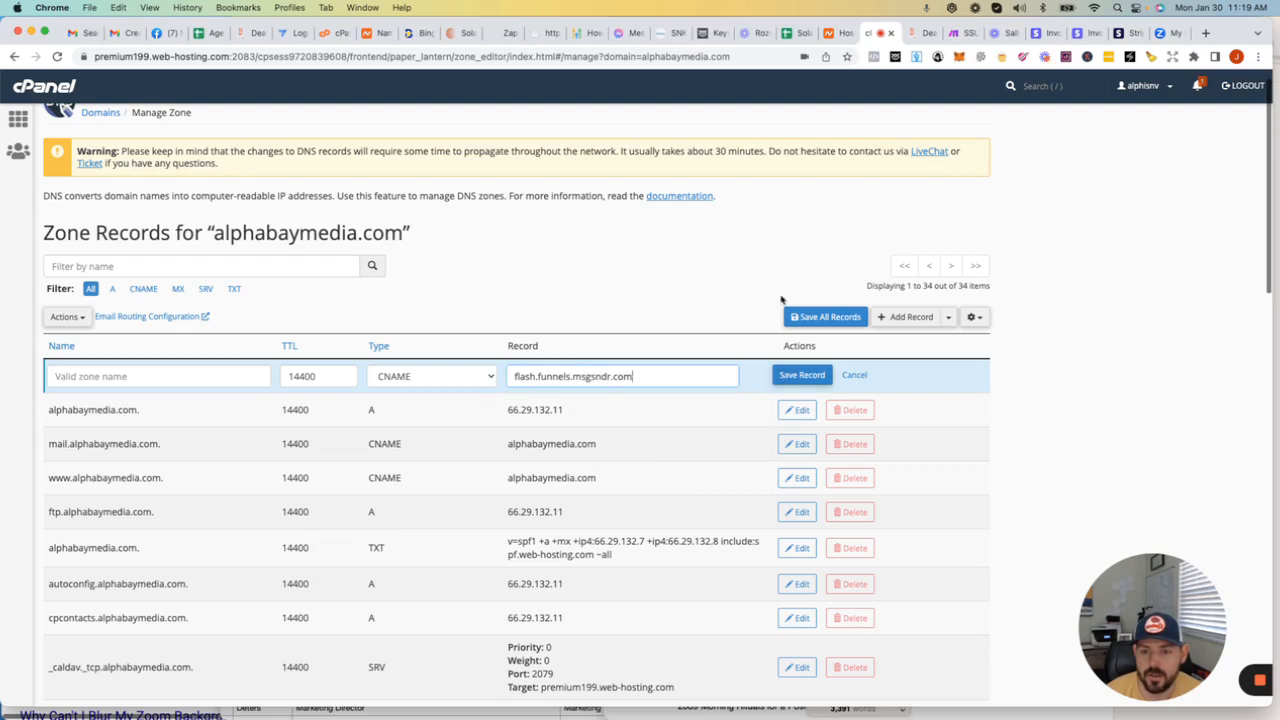
{"action": "left_click", "coordinate": [913, 38]}
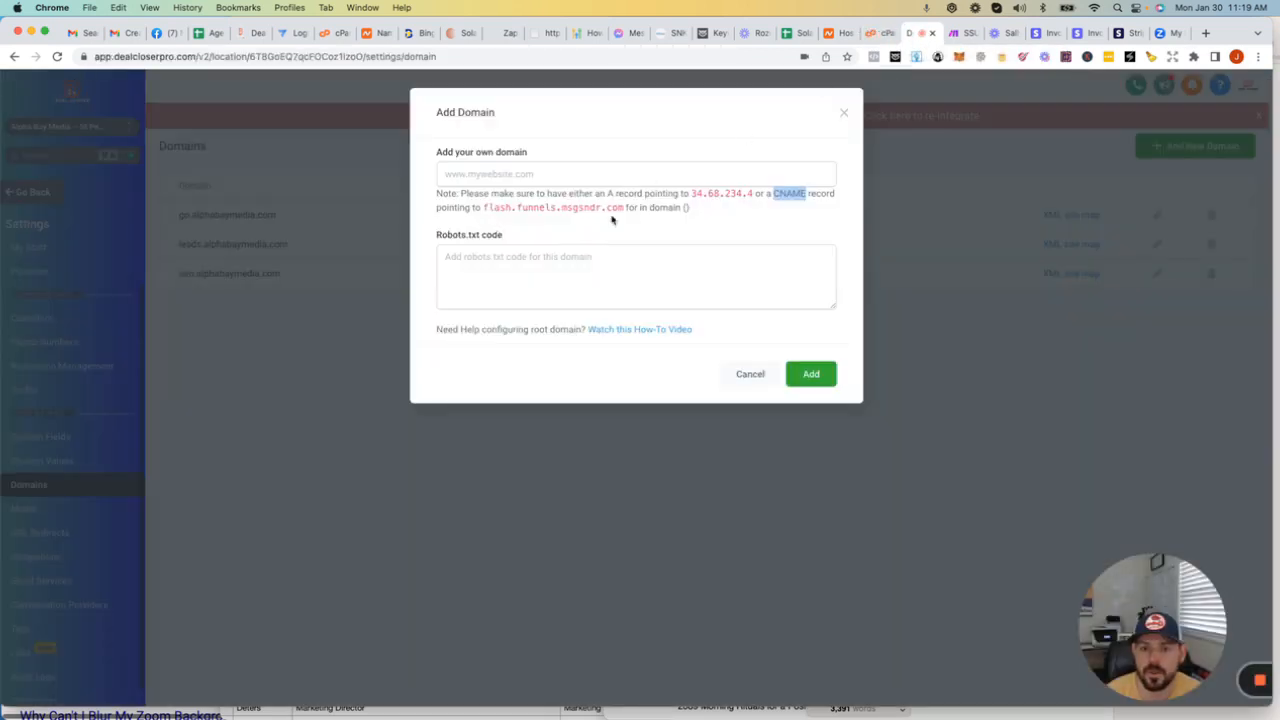
{"action": "left_click", "coordinate": [880, 33]}
{"action": "left_click", "coordinate": [67, 384]}
{"action": "type", "text": "go"}
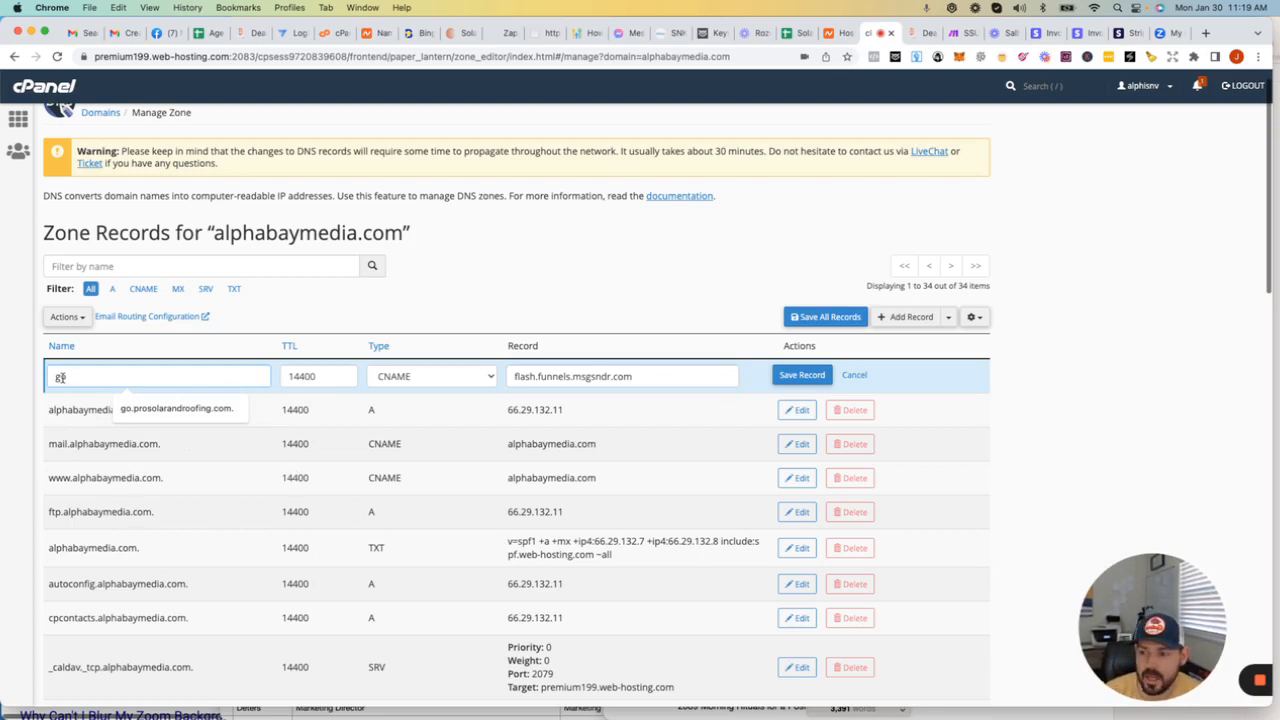
{"action": "left_click_drag", "start_coordinate": [70, 444], "coordinate": [139, 444]}
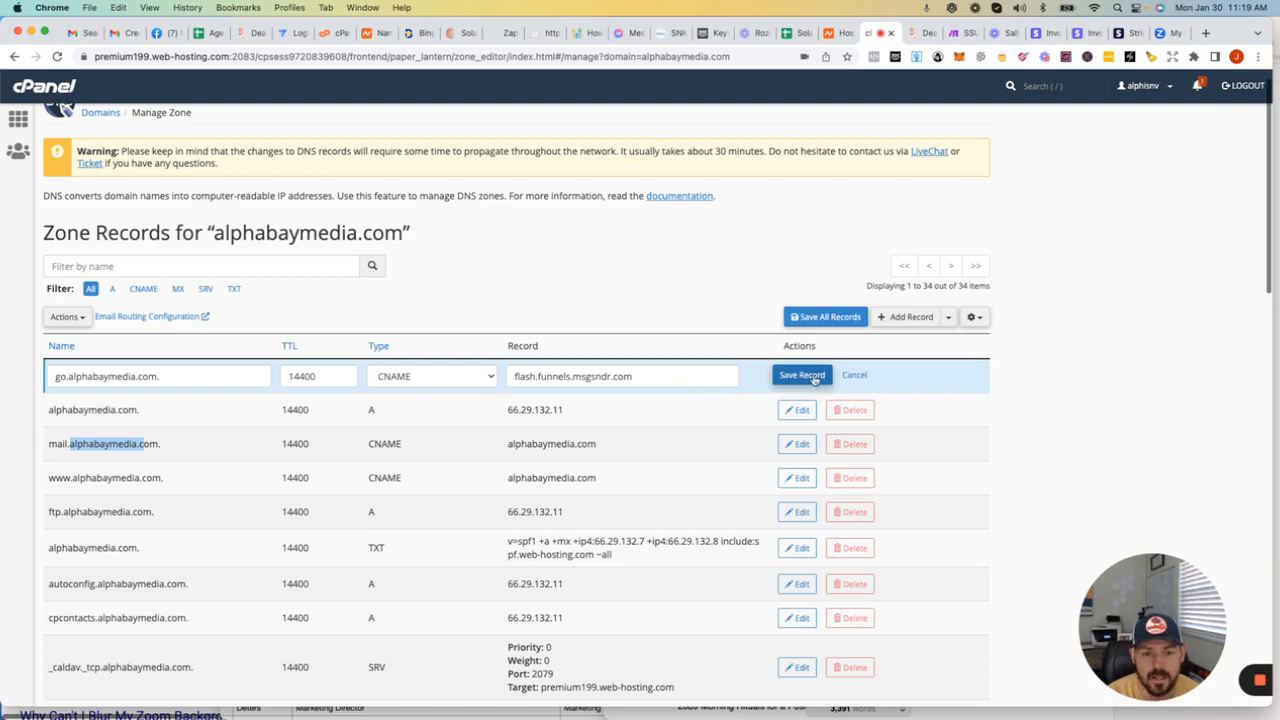
Step: Switch to Deal Closer Pro and check the A record alternative and its IP address in the Add Domain note
{"action": "scroll", "coordinate": [797, 378], "scroll_direction": "down", "scroll_amount": 1}
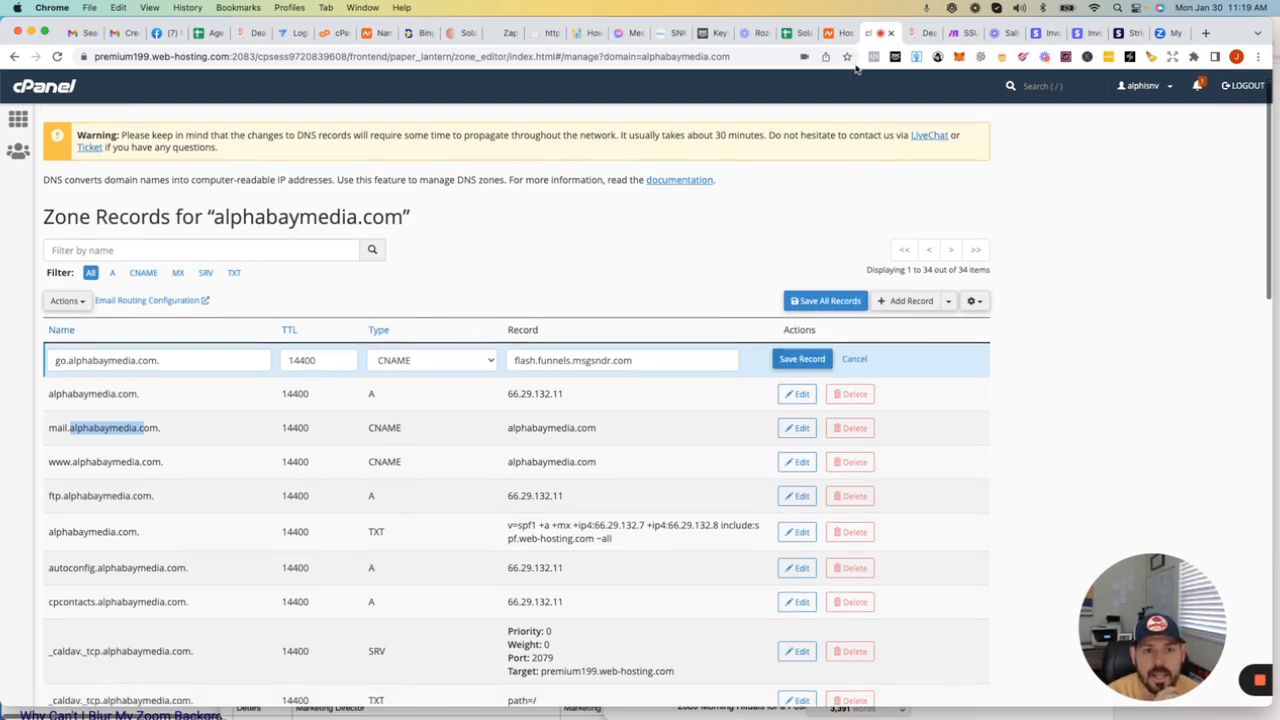
{"action": "left_click", "coordinate": [917, 34]}
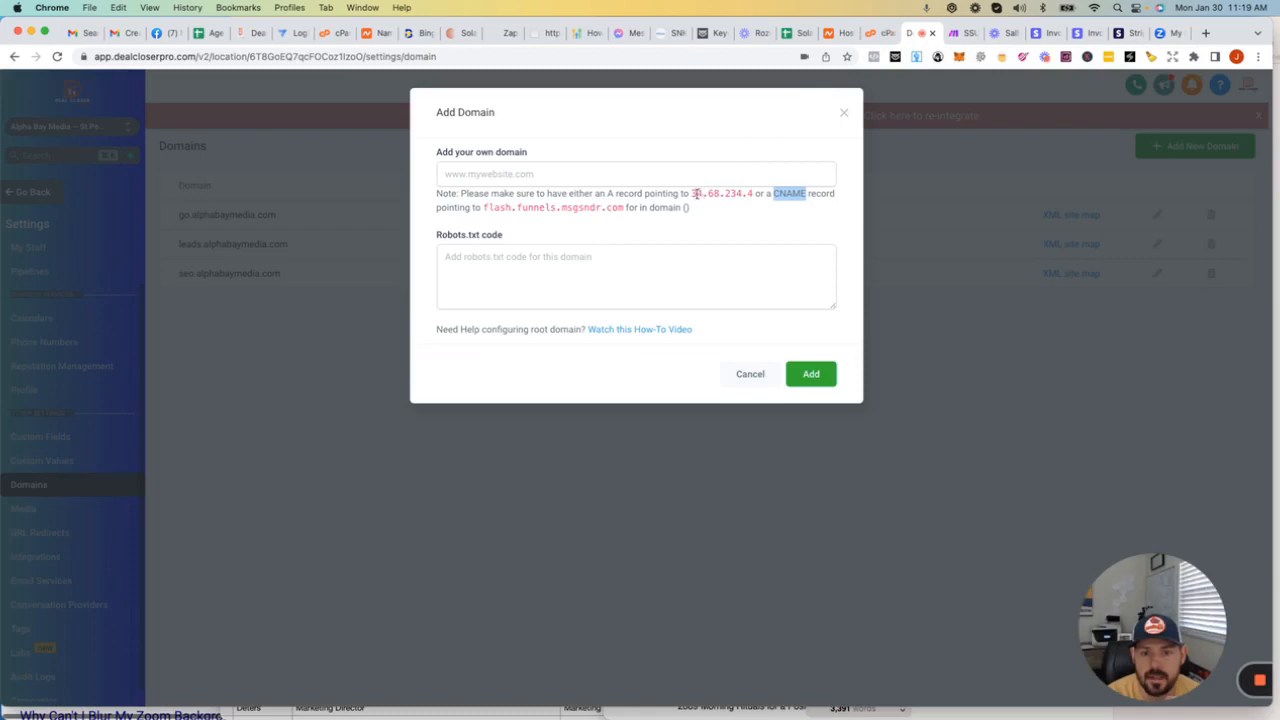
{"action": "left_click_drag", "start_coordinate": [692, 193], "coordinate": [757, 191]}
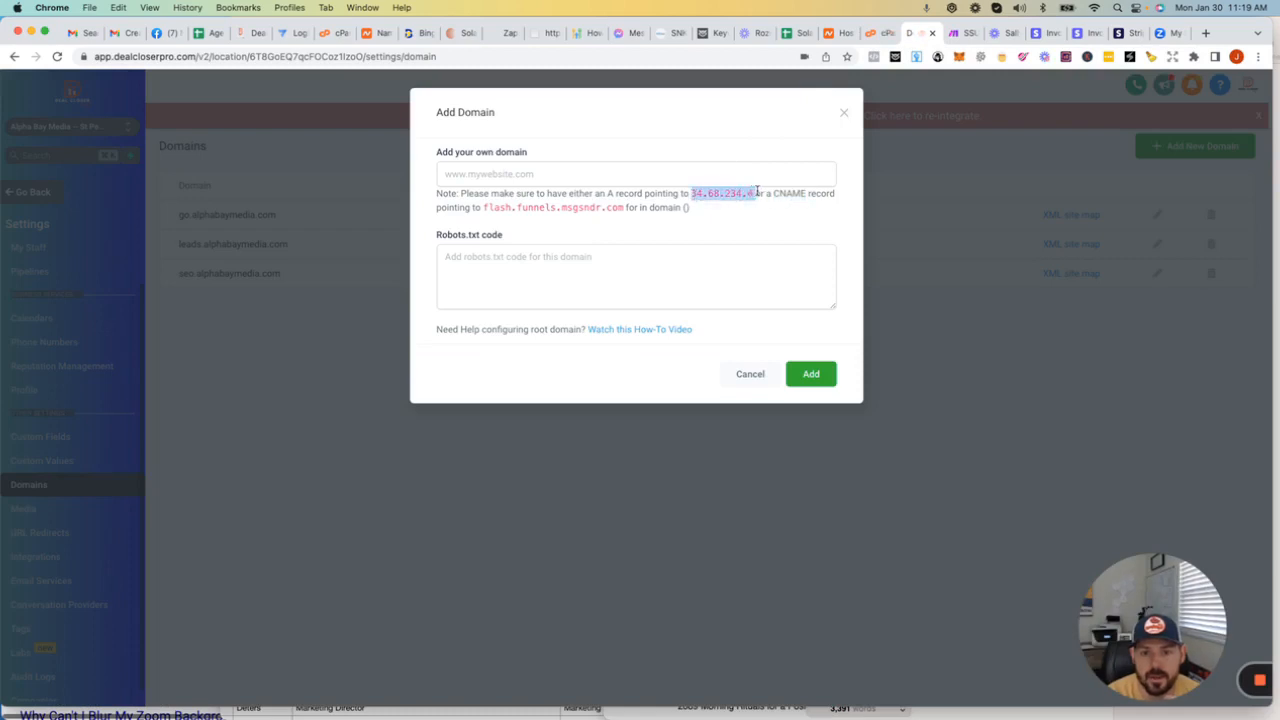
{"action": "left_click", "coordinate": [607, 193]}
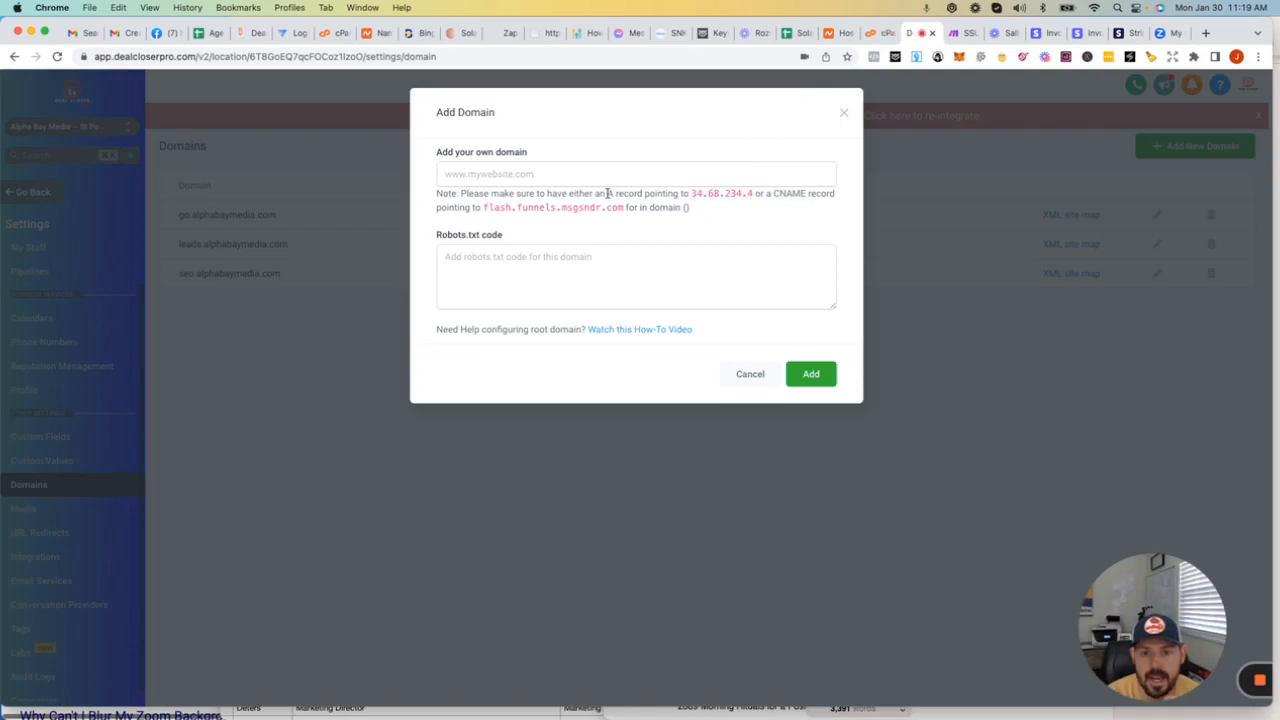
Step: Return to the cPanel Zone Editor and review the new record's target, type options and name alongside the existing zone records
{"action": "left_click", "coordinate": [878, 33]}
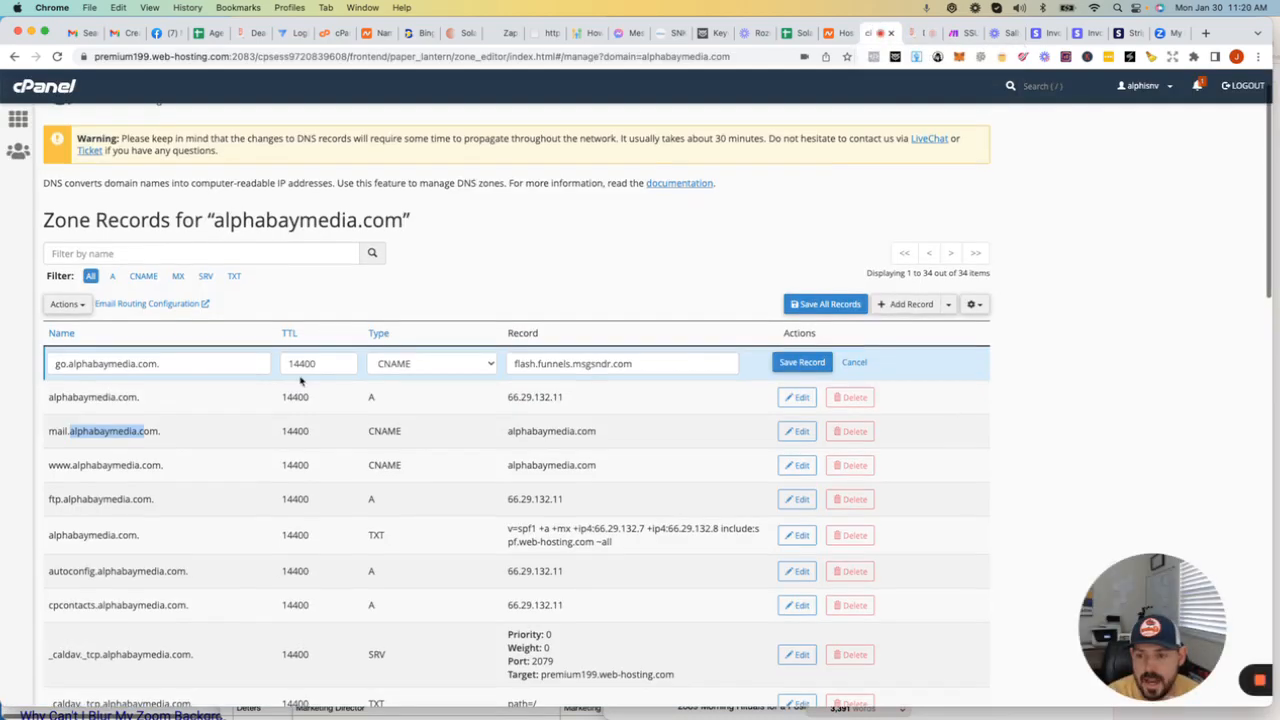
{"action": "left_click_drag", "start_coordinate": [654, 364], "coordinate": [420, 366]}
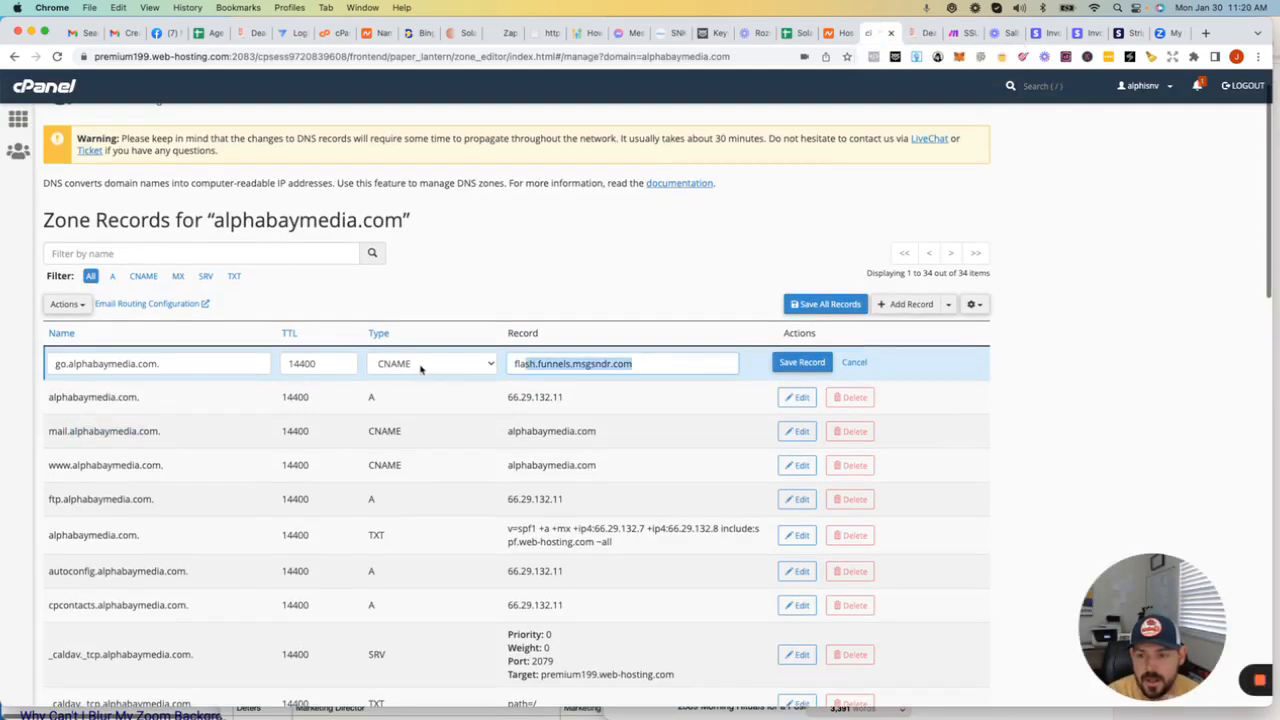
{"action": "left_click", "coordinate": [420, 366]}
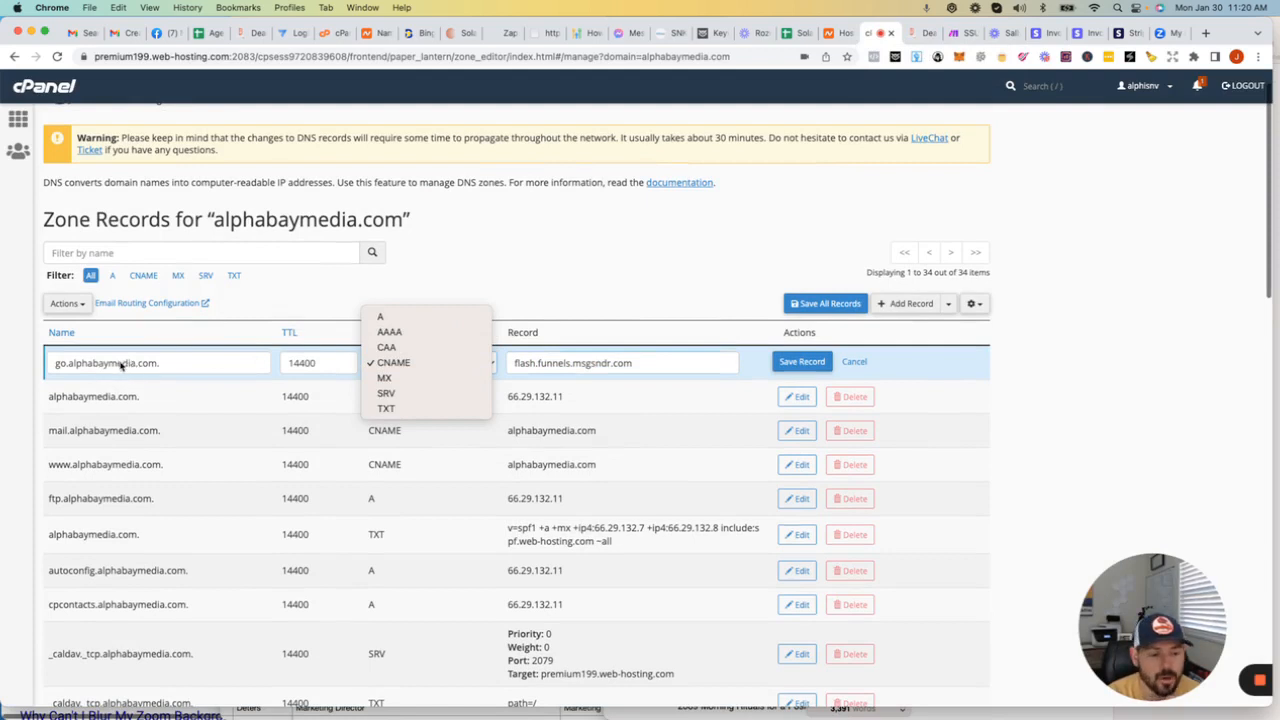
{"action": "left_click", "coordinate": [1116, 281]}
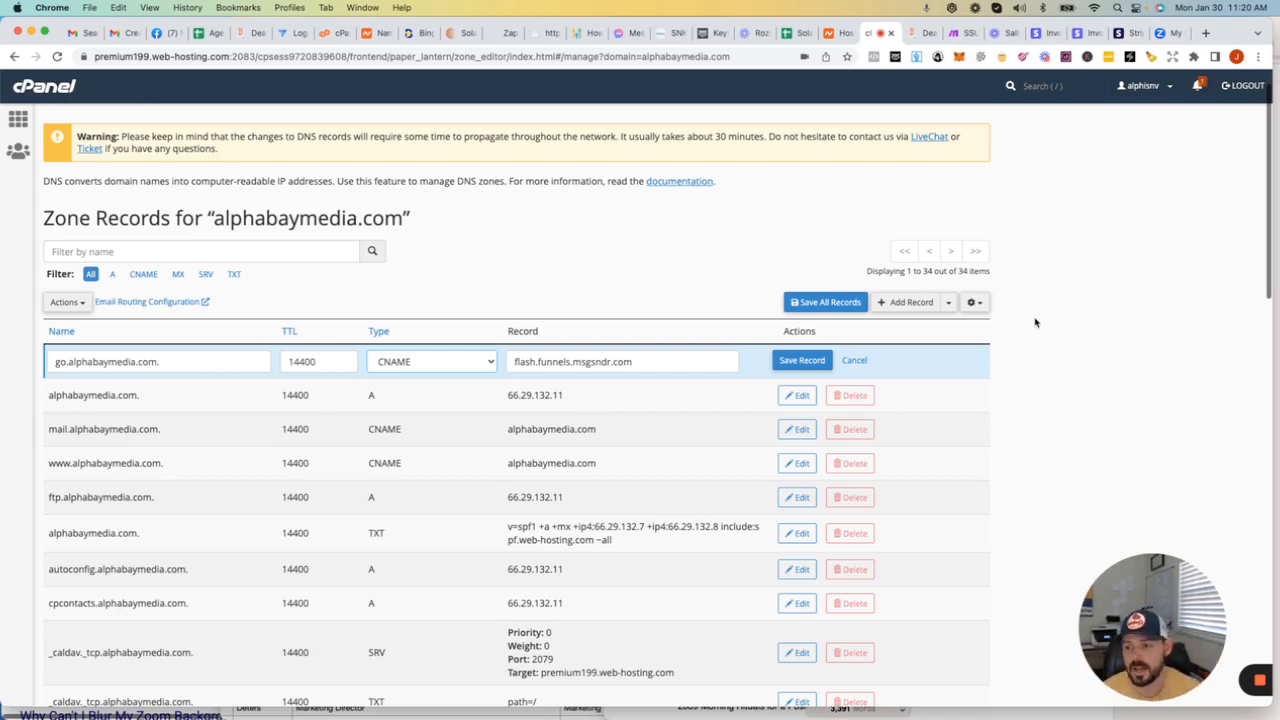
{"action": "scroll", "coordinate": [120, 440], "scroll_direction": "up", "scroll_amount": 1}
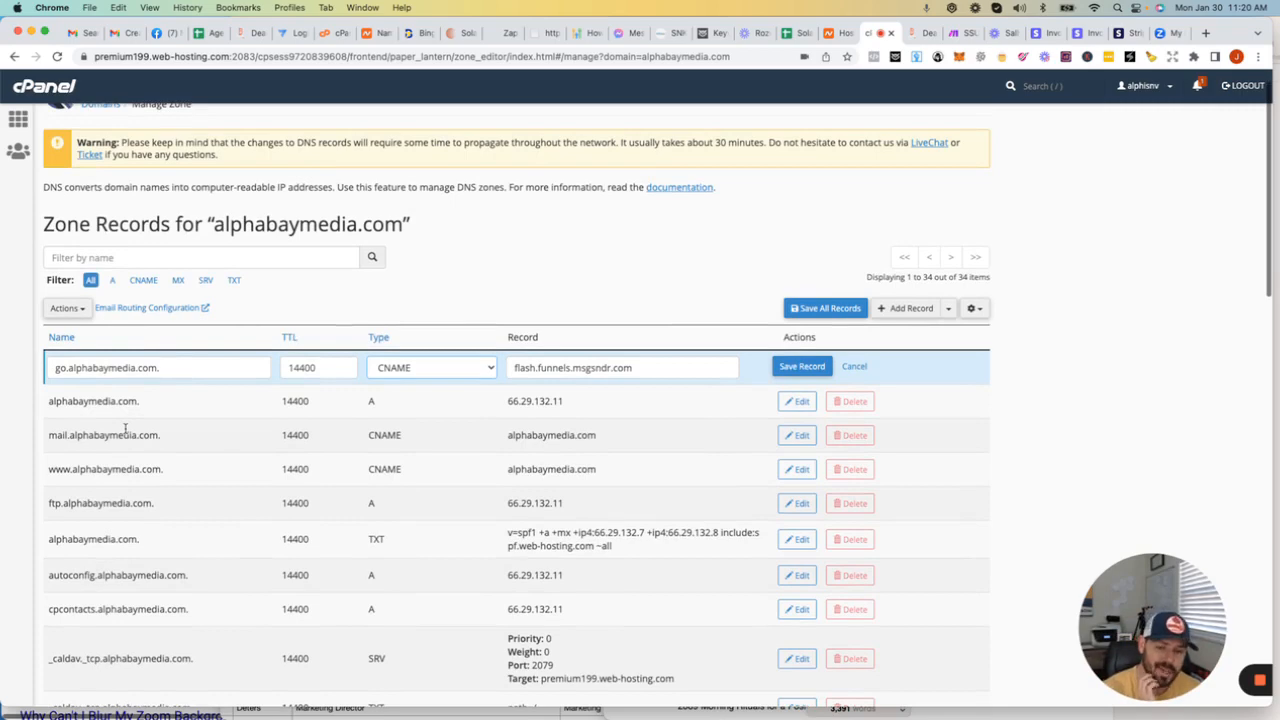
{"action": "scroll", "coordinate": [138, 500], "scroll_direction": "down", "scroll_amount": 10}
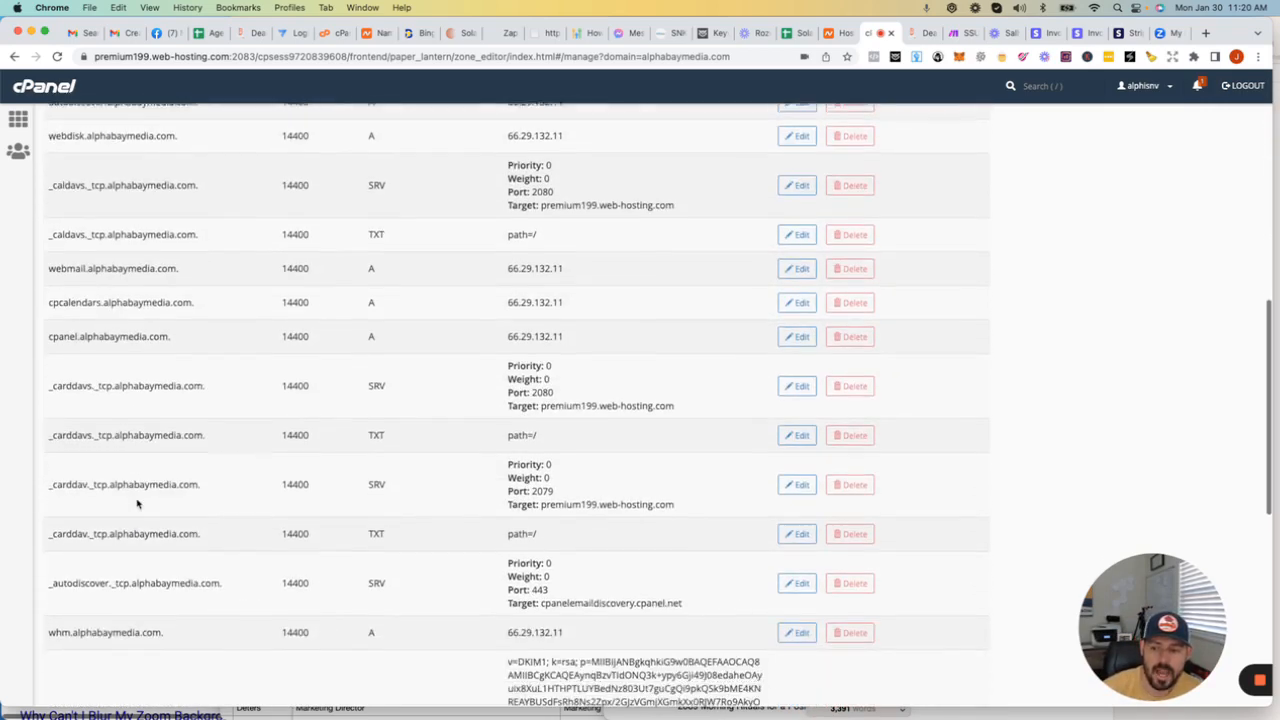
{"action": "scroll", "coordinate": [117, 320], "scroll_direction": "up", "scroll_amount": 10}
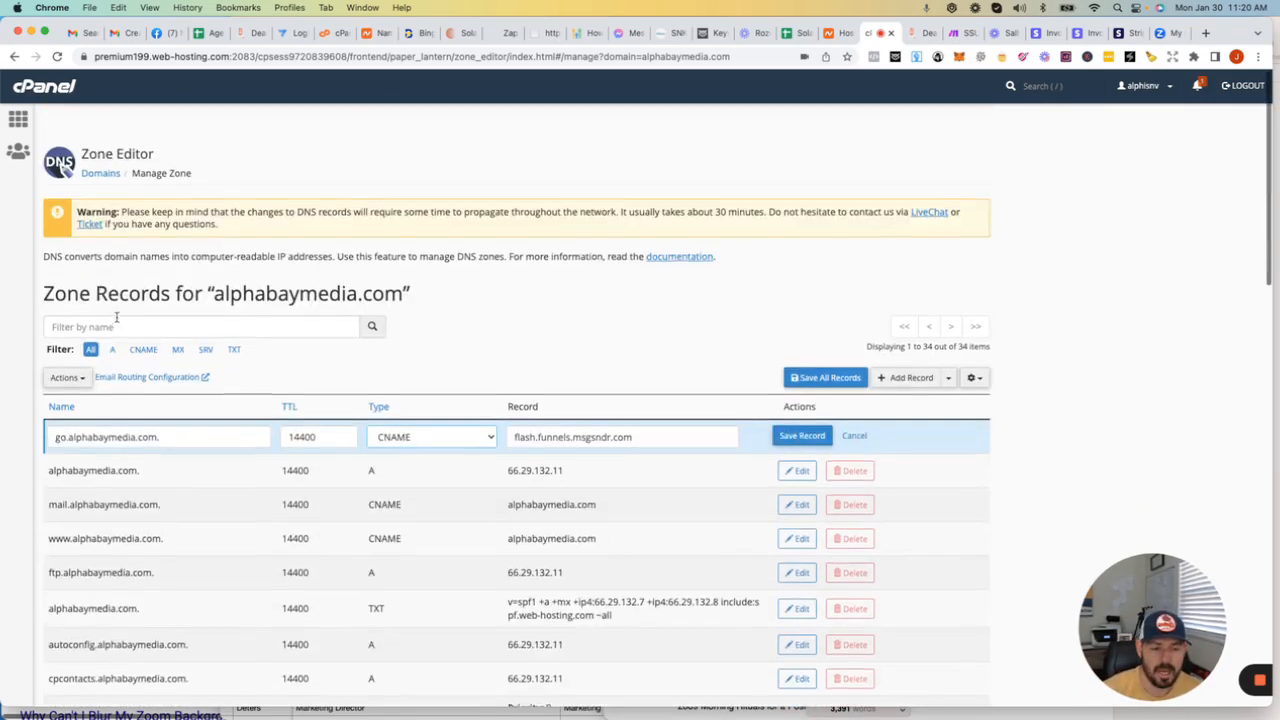
{"action": "left_click", "coordinate": [58, 402]}
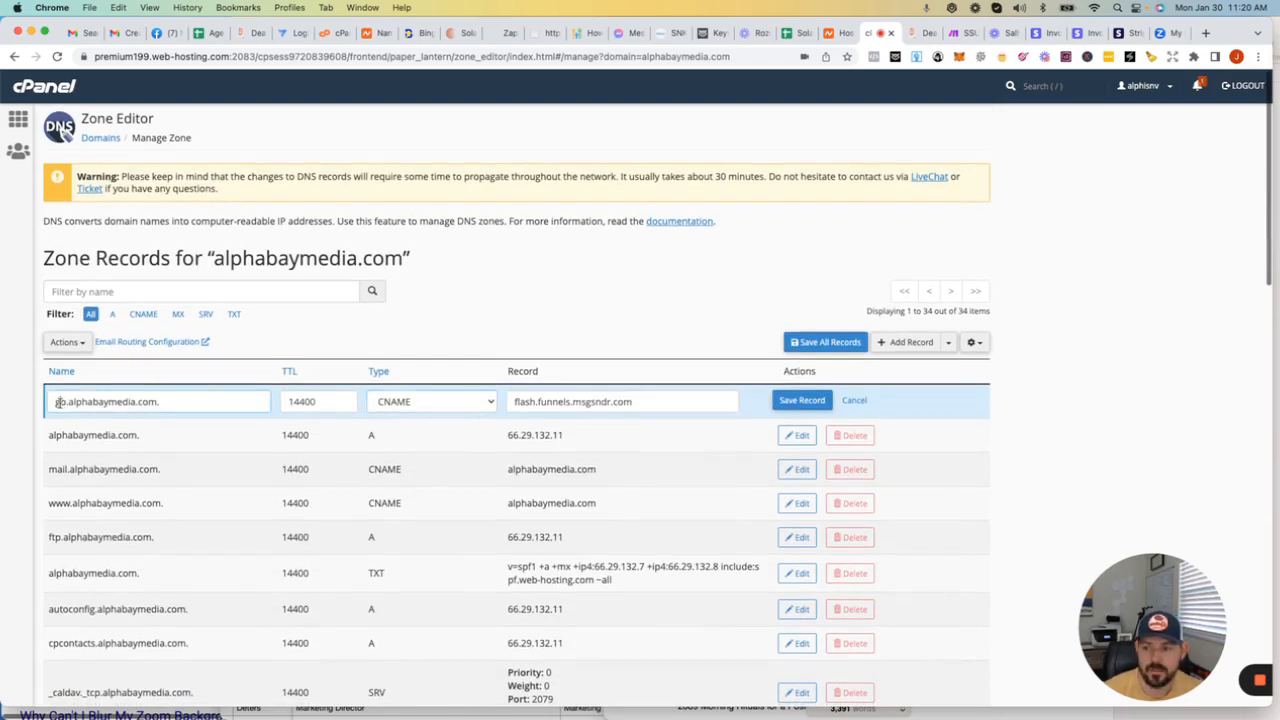
Step: Switch to Deal Closer Pro, enter go.alphabaymedia.com as the new domain, and dismiss the form without adding it
{"action": "left_click", "coordinate": [916, 33]}
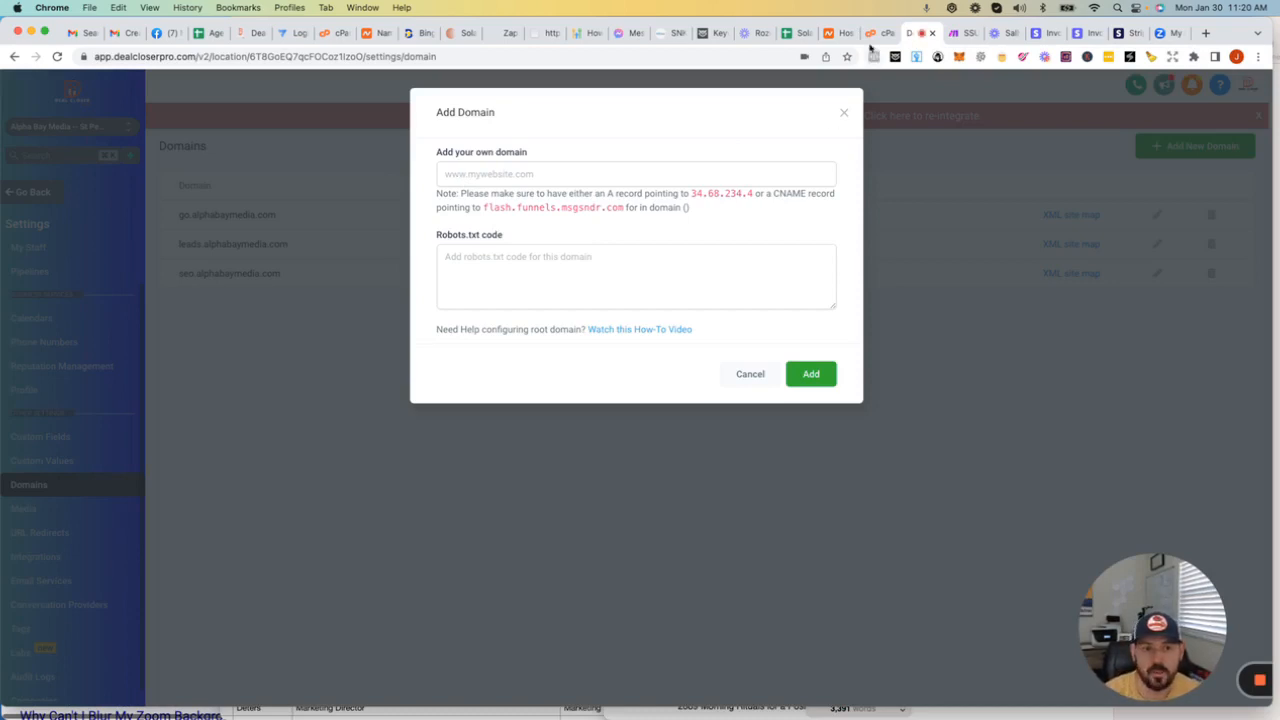
{"action": "left_click", "coordinate": [470, 176]}
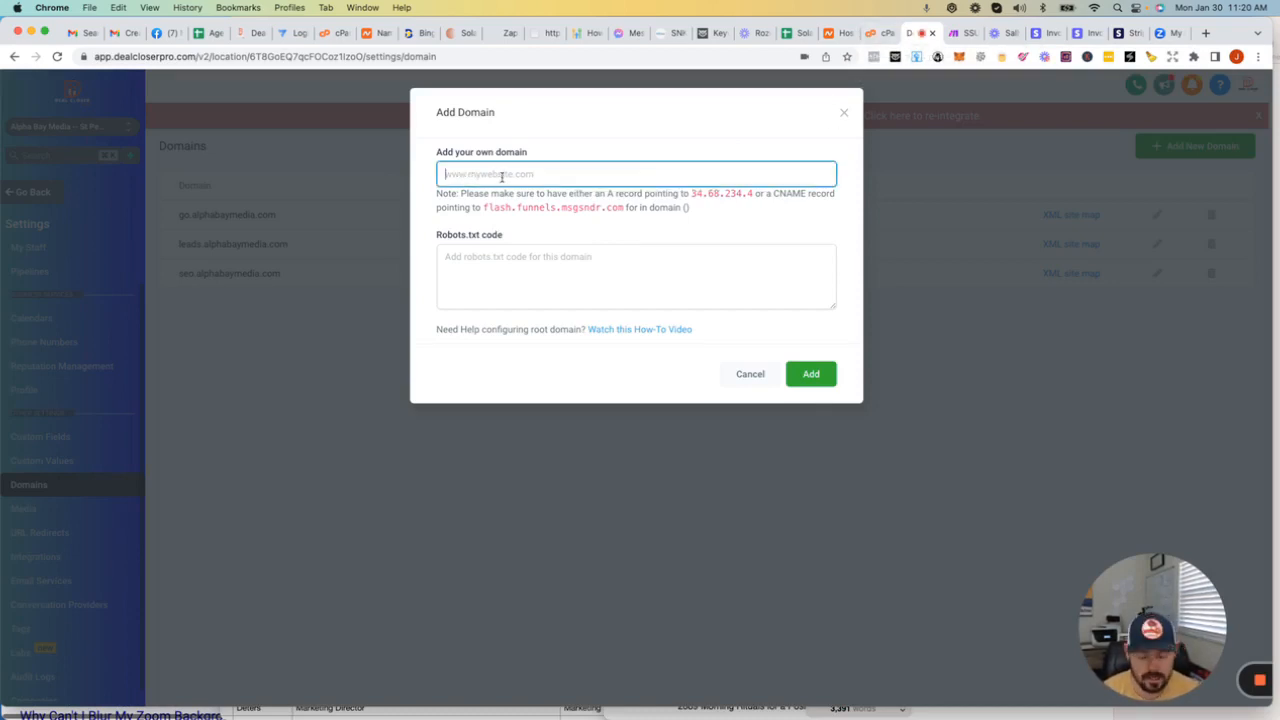
{"action": "type", "text": "go.alph"}
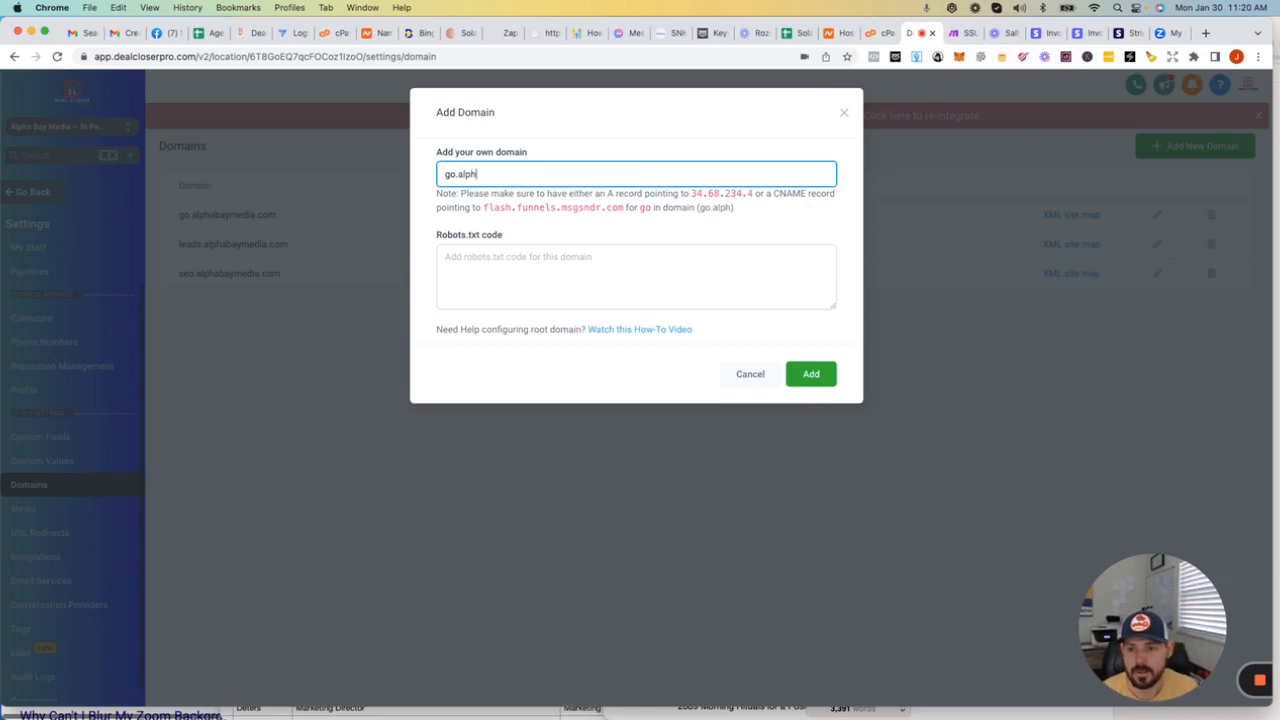
{"action": "type", "text": "abaymedia.com"}
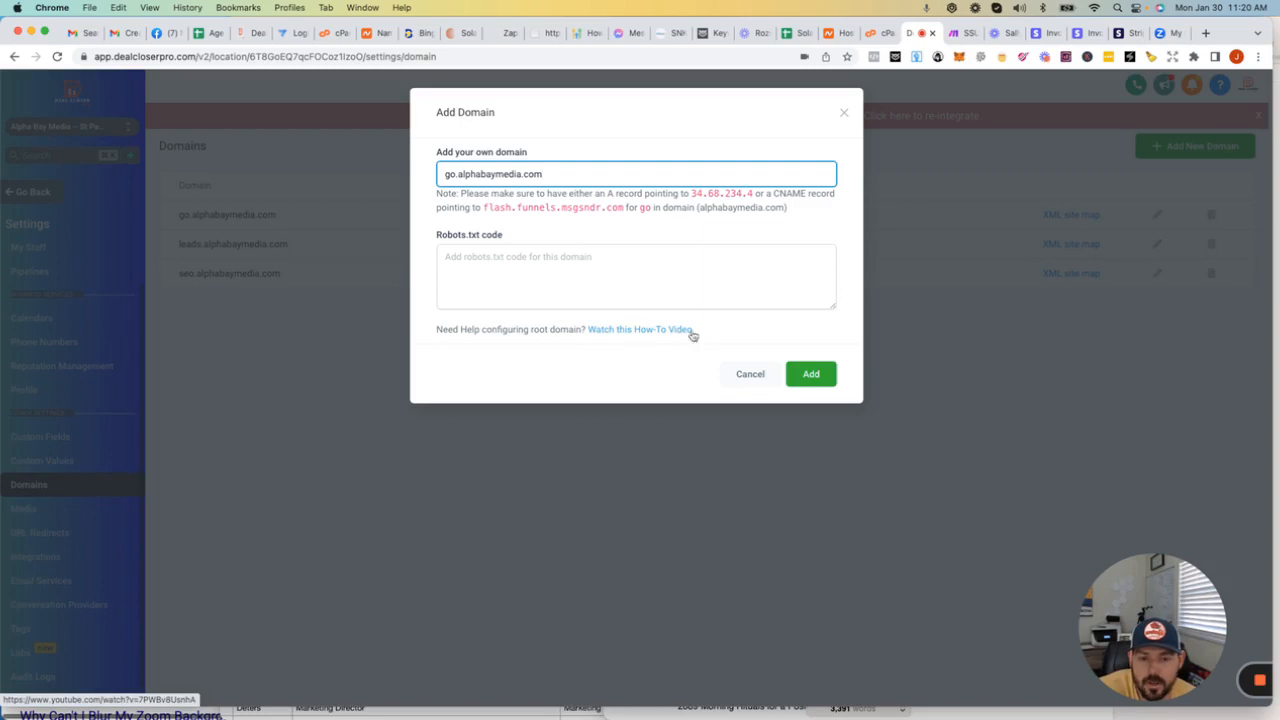
{"action": "left_click", "coordinate": [843, 112]}
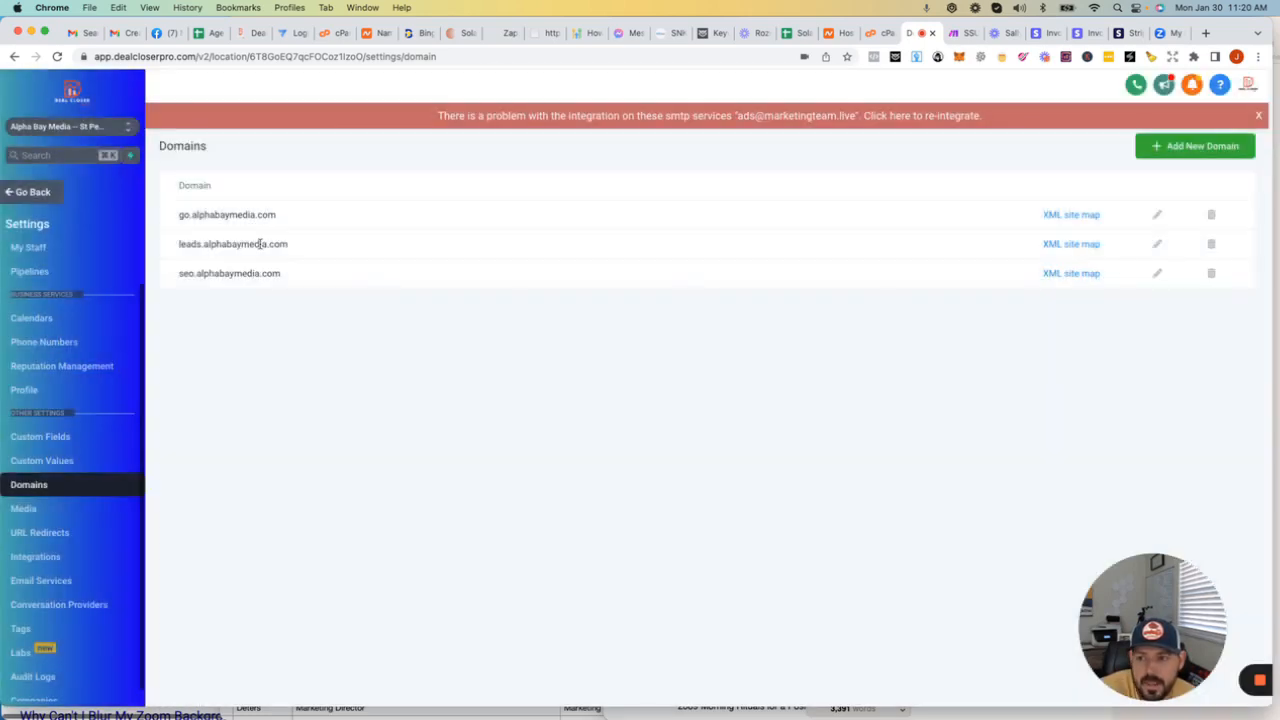
Step: Leave the domain settings for the Funnels list under Sites and start a new funnel from the template library
{"action": "left_click_drag", "start_coordinate": [178, 215], "coordinate": [304, 226]}
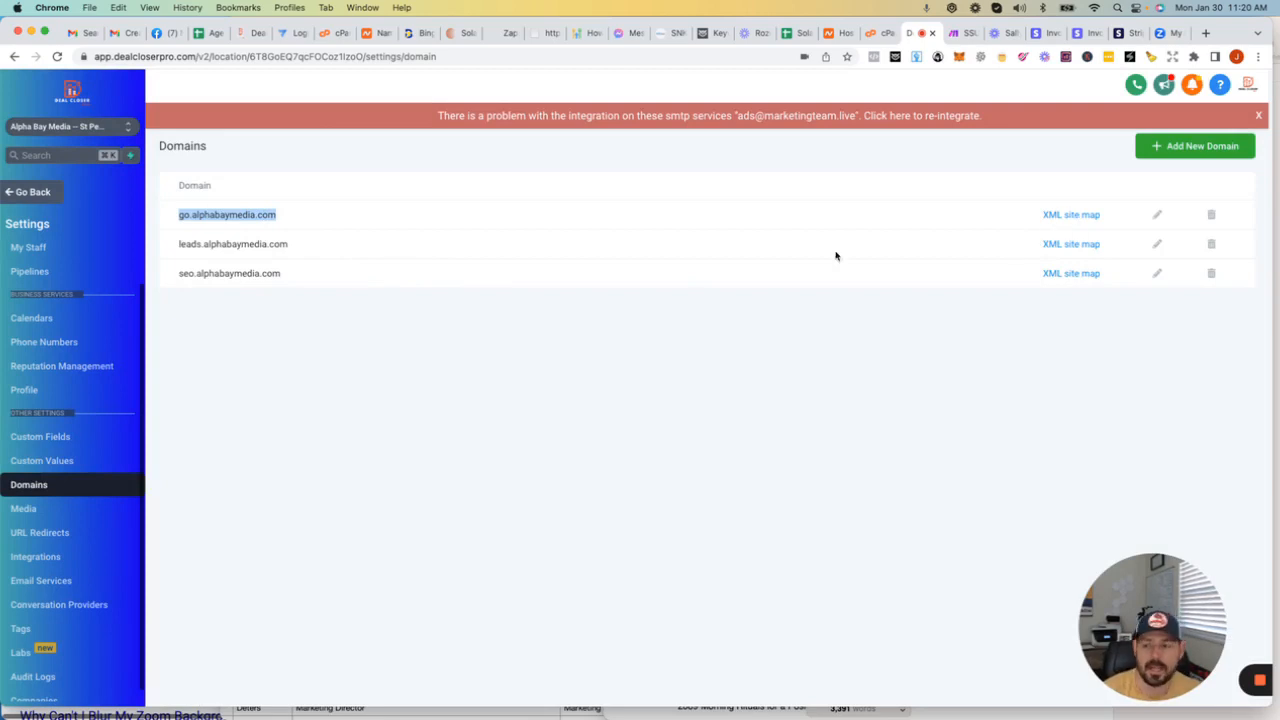
{"action": "scroll", "coordinate": [80, 535], "scroll_direction": "down", "scroll_amount": 1}
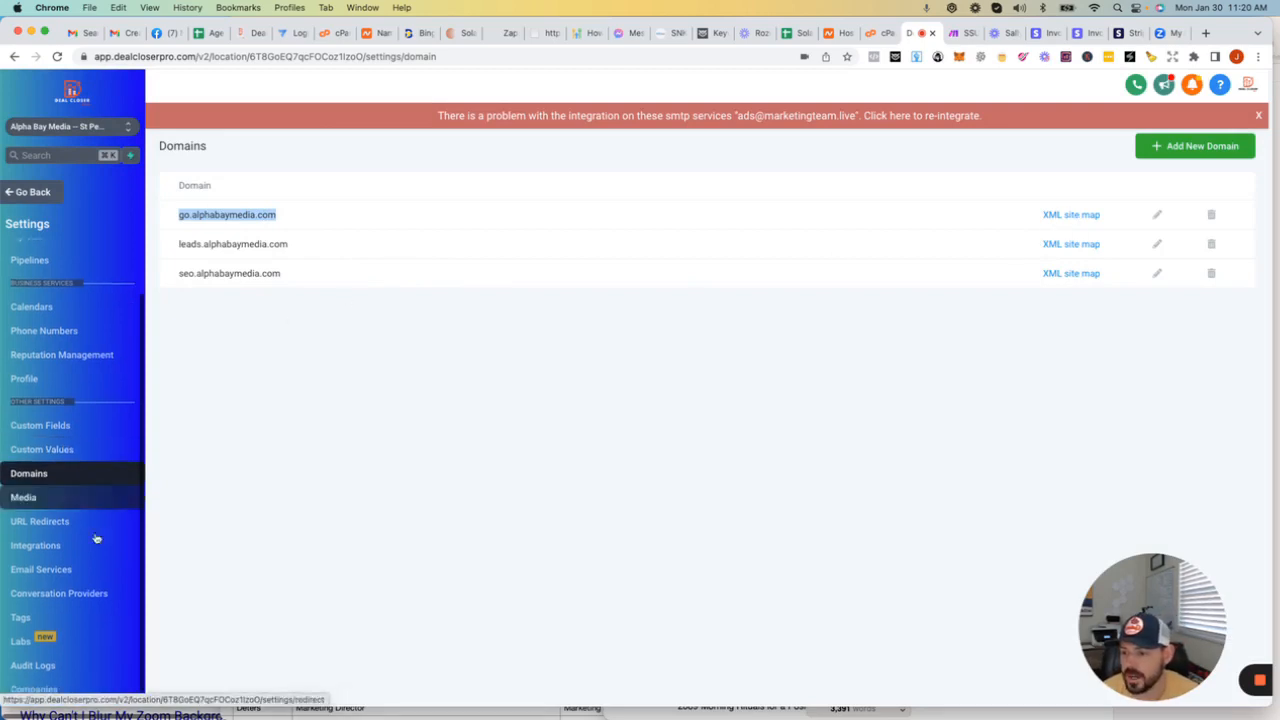
{"action": "left_click", "coordinate": [33, 192]}
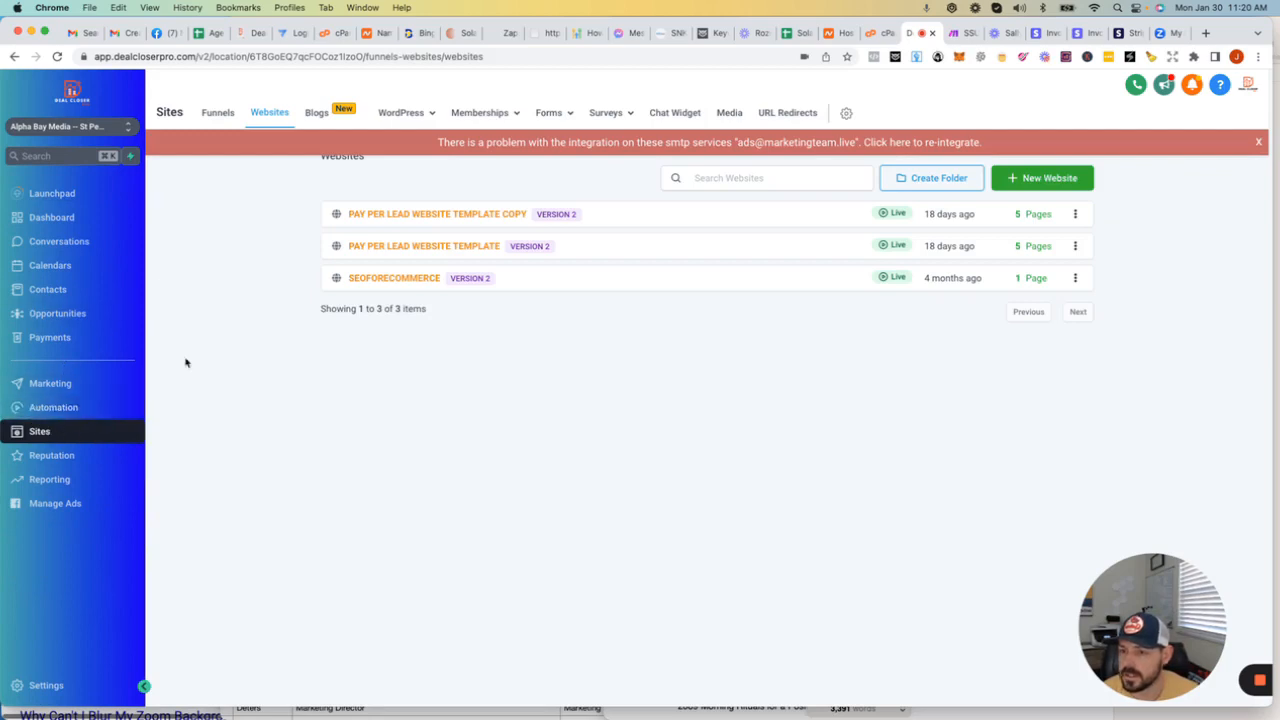
{"action": "left_click", "coordinate": [215, 114]}
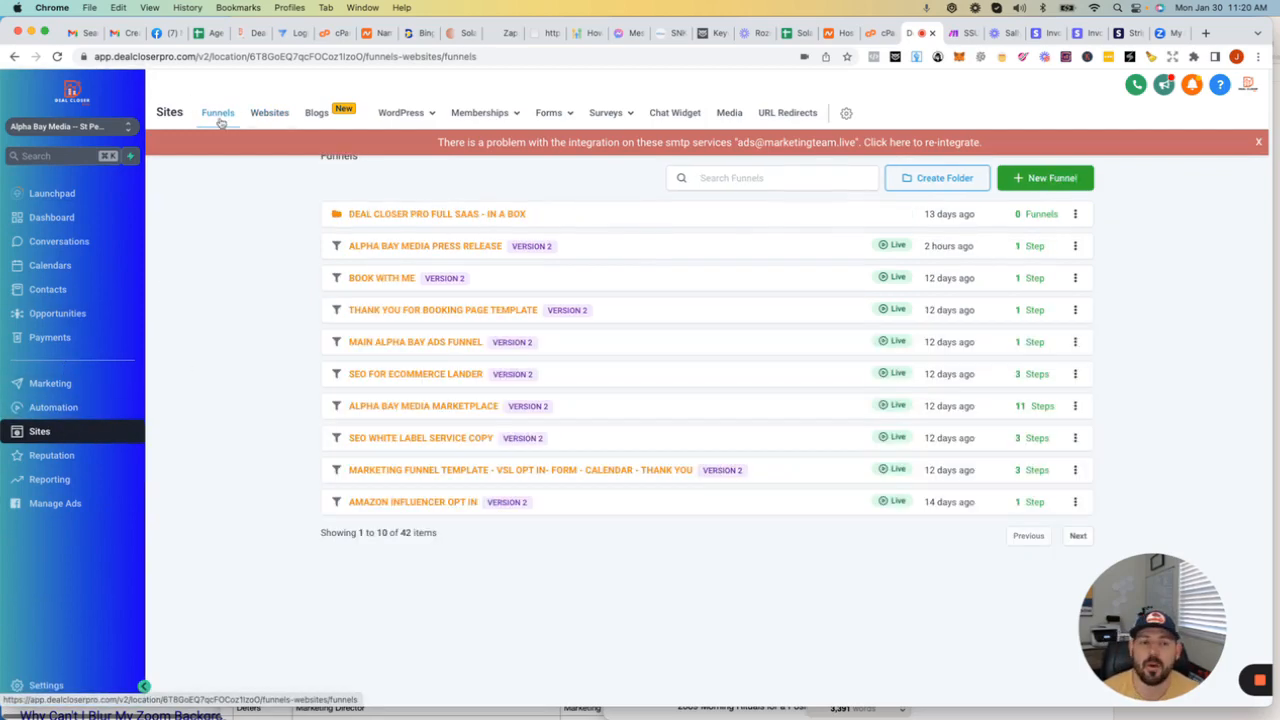
{"action": "left_click", "coordinate": [1040, 180]}
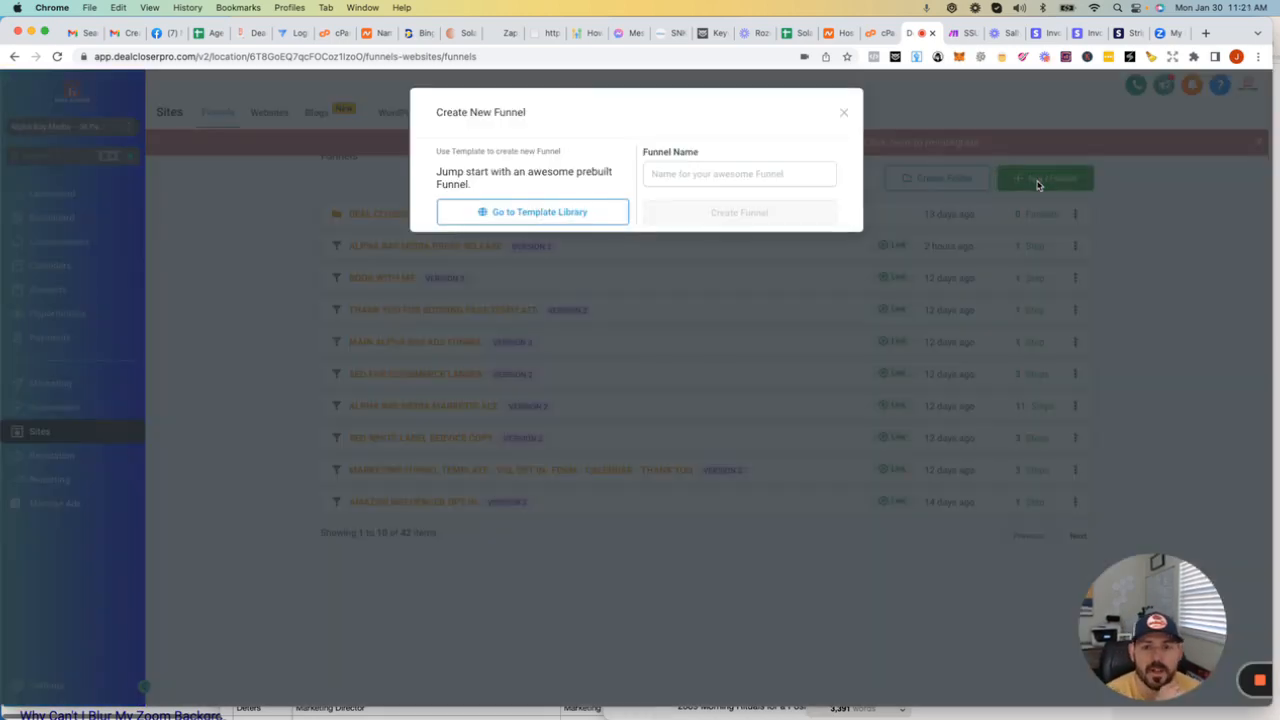
{"action": "left_click", "coordinate": [537, 219]}
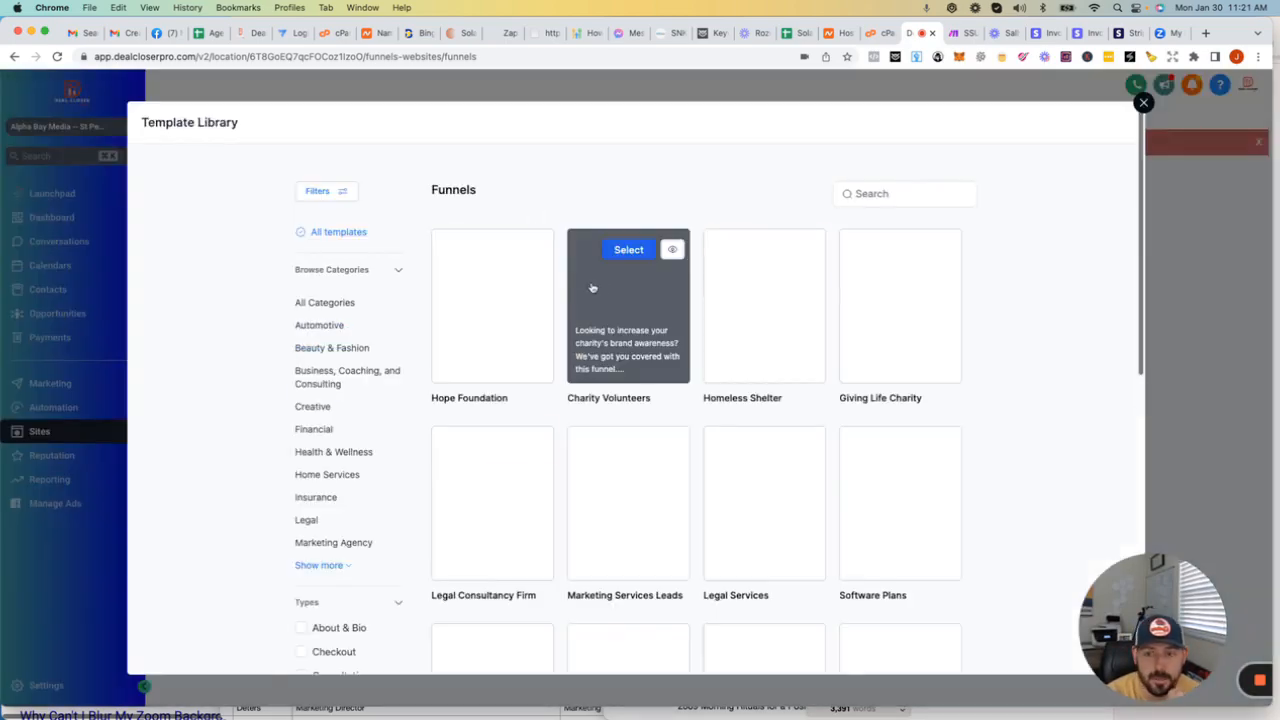
Step: Look through the available funnel templates and search the template library for "marketing"
{"action": "scroll", "coordinate": [618, 330], "scroll_direction": "down", "scroll_amount": 3}
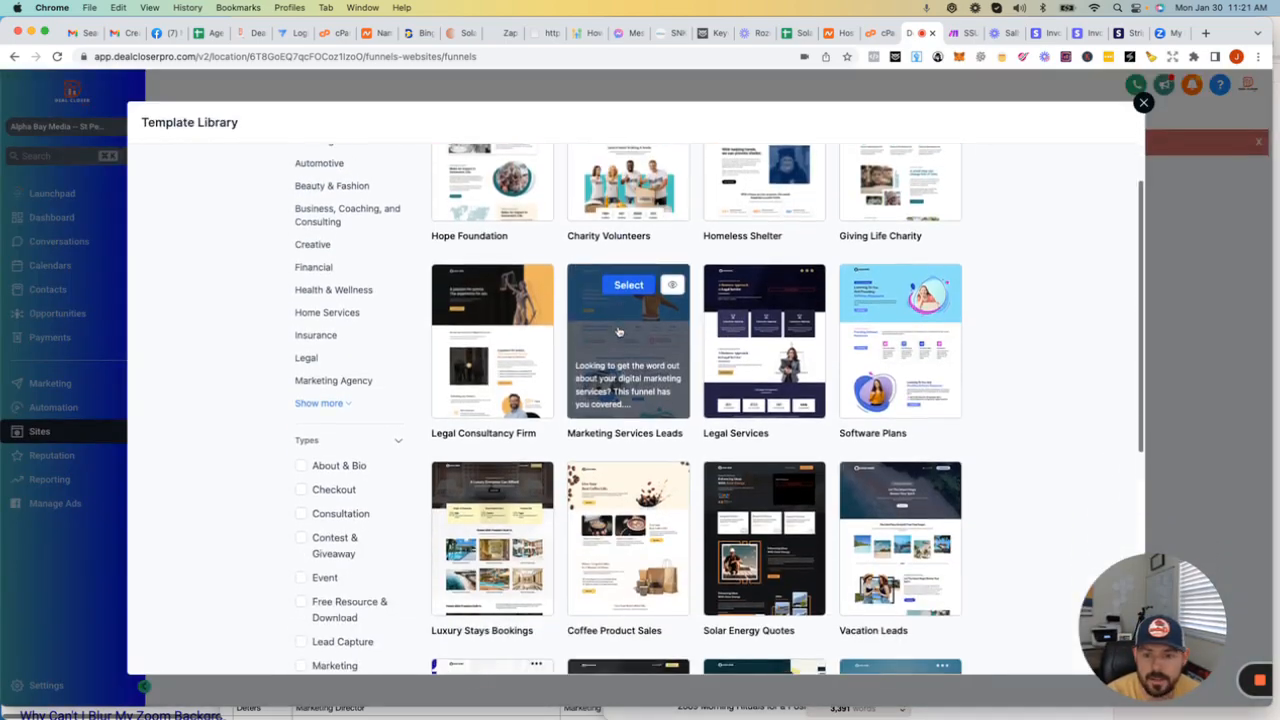
{"action": "scroll", "coordinate": [677, 330], "scroll_direction": "down", "scroll_amount": 3}
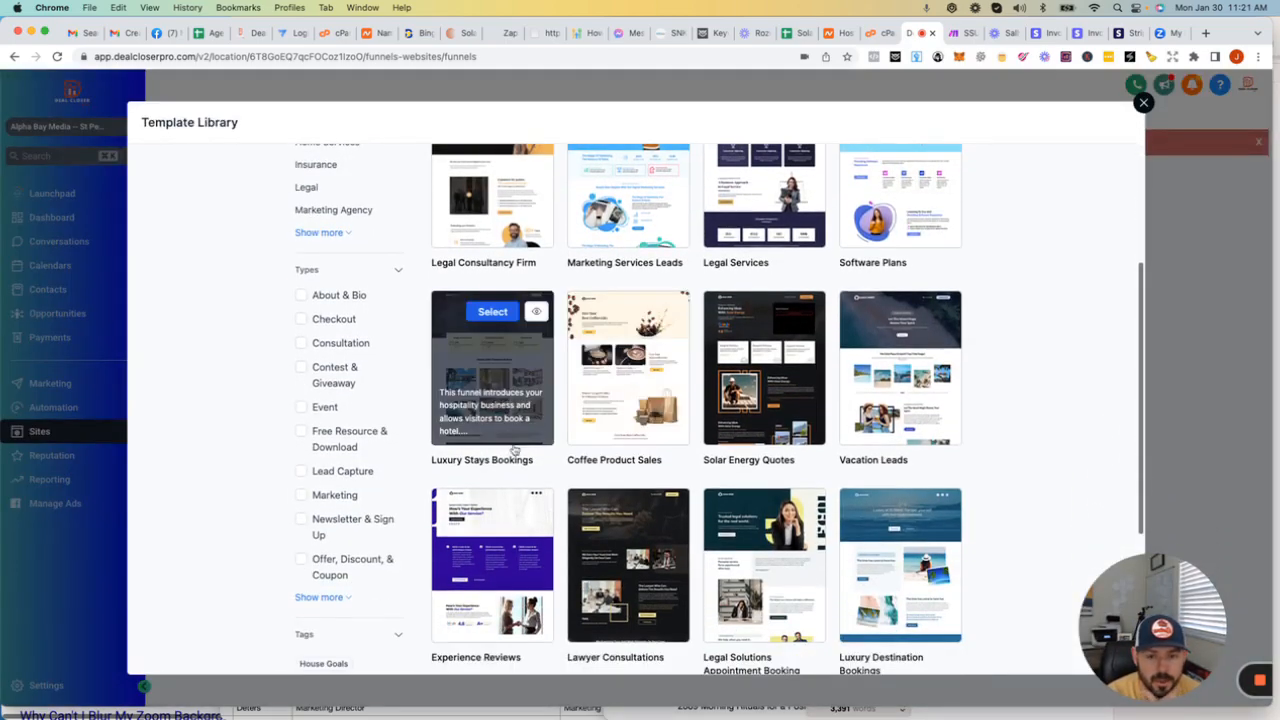
{"action": "scroll", "coordinate": [843, 411], "scroll_direction": "down", "scroll_amount": 2}
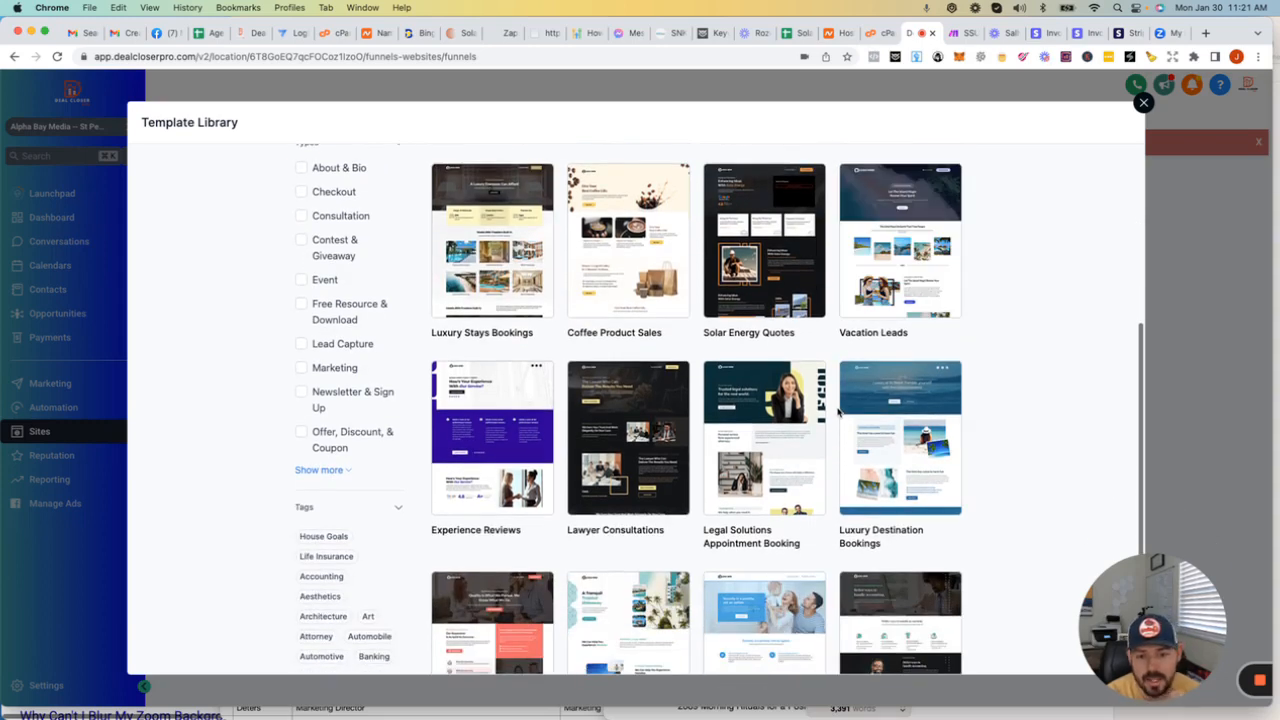
{"action": "scroll", "coordinate": [838, 411], "scroll_direction": "up", "scroll_amount": 7}
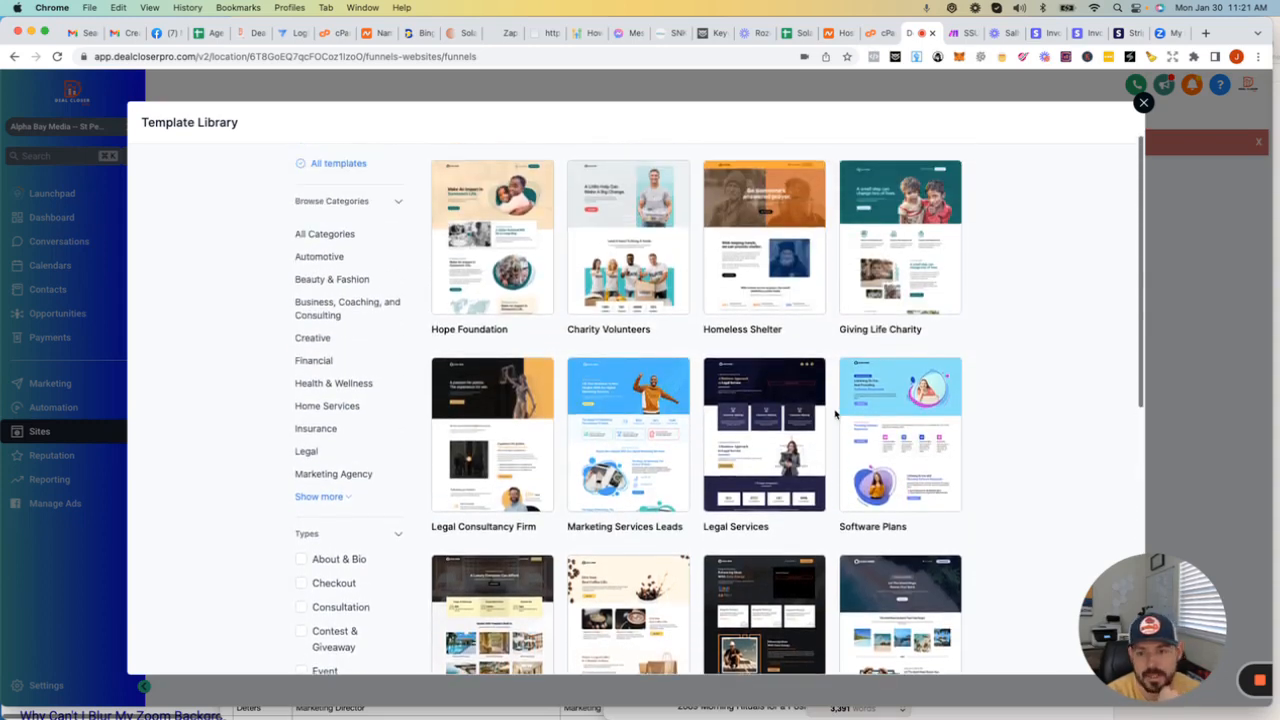
{"action": "scroll", "coordinate": [900, 330], "scroll_direction": "up", "scroll_amount": 1}
{"action": "left_click", "coordinate": [907, 194]}
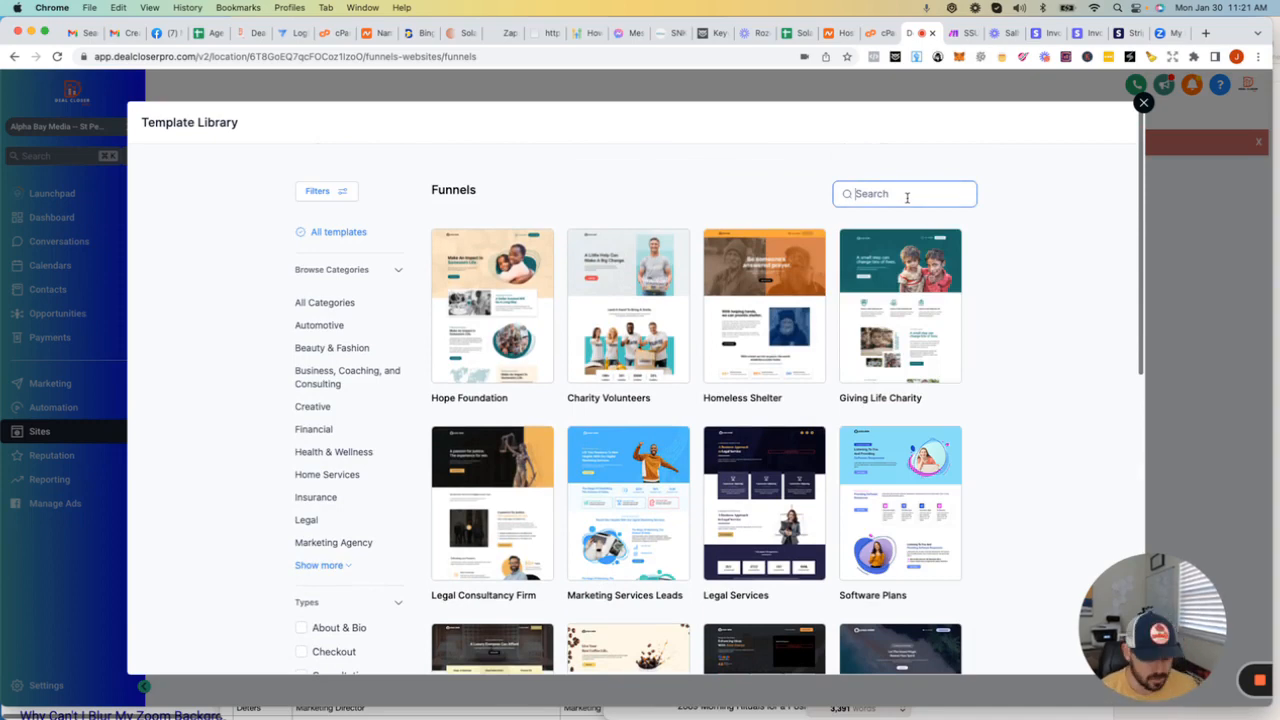
{"action": "type", "text": "marketing"}
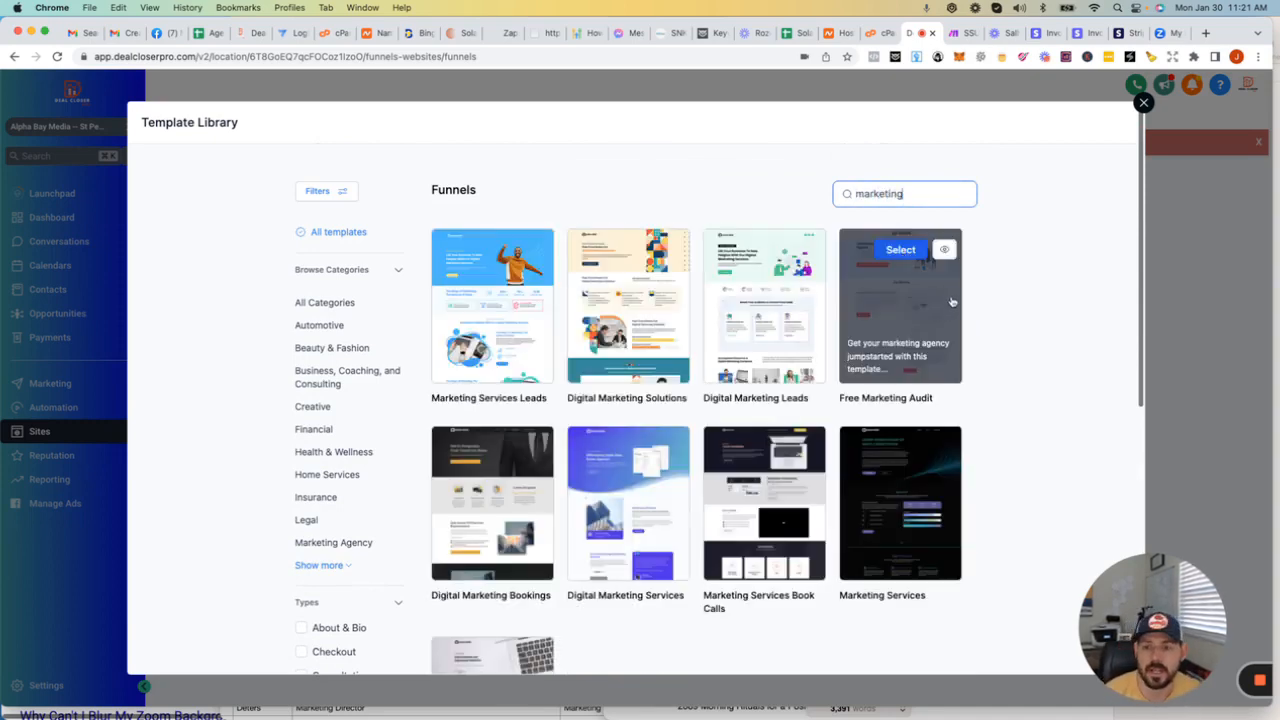
Step: Get the Marketing Services Leads template, agreeing to its image usage terms, and reload the Funnels list
{"action": "left_click", "coordinate": [496, 308]}
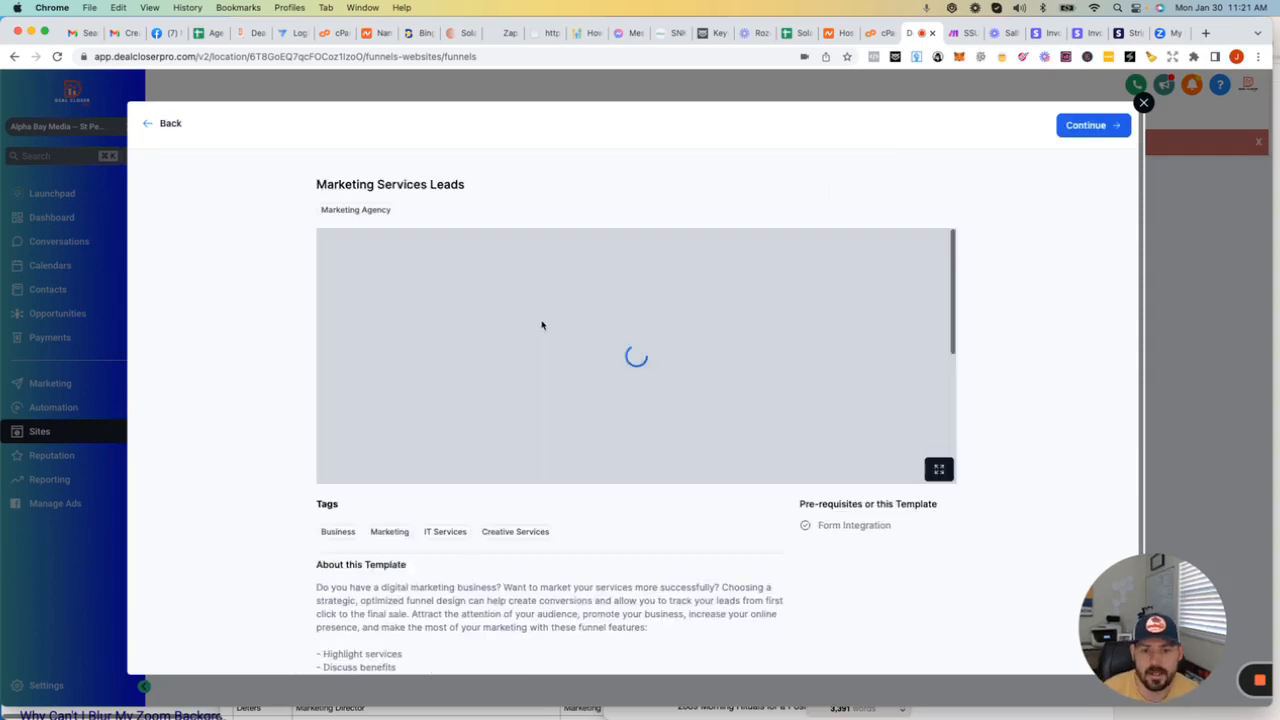
{"action": "left_click", "coordinate": [1088, 132]}
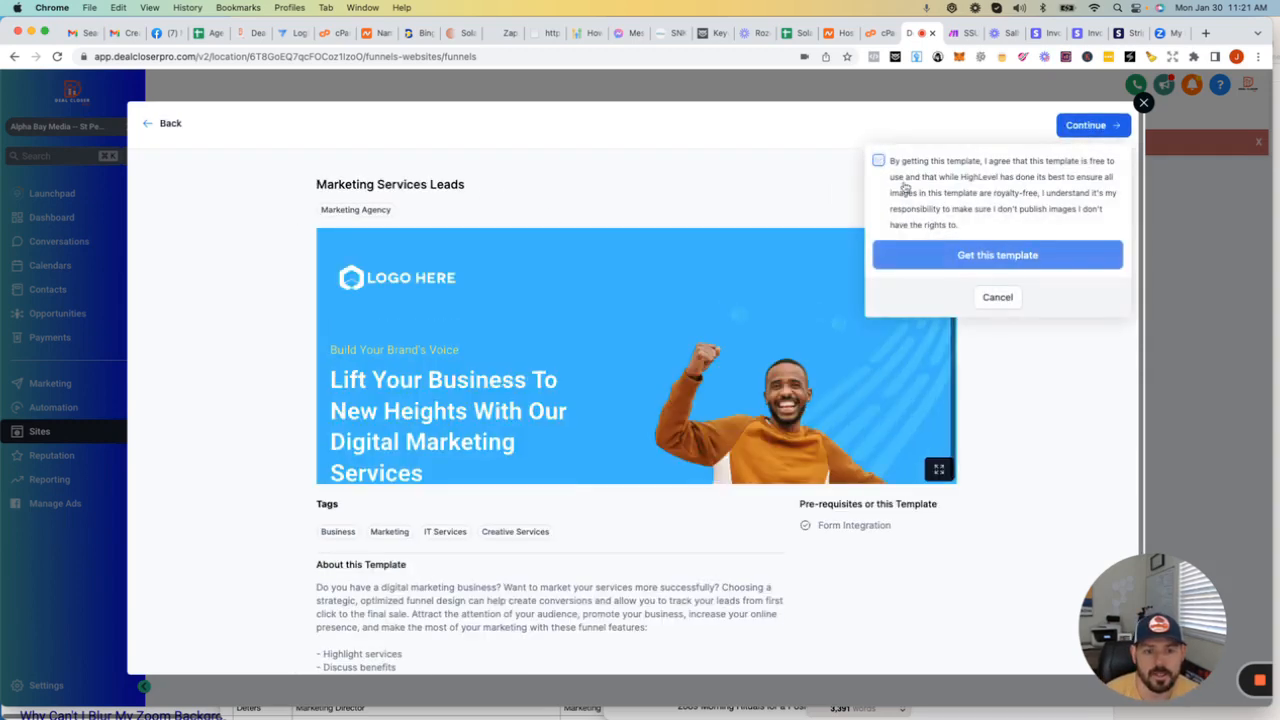
{"action": "left_click", "coordinate": [878, 160]}
{"action": "left_click", "coordinate": [988, 255]}
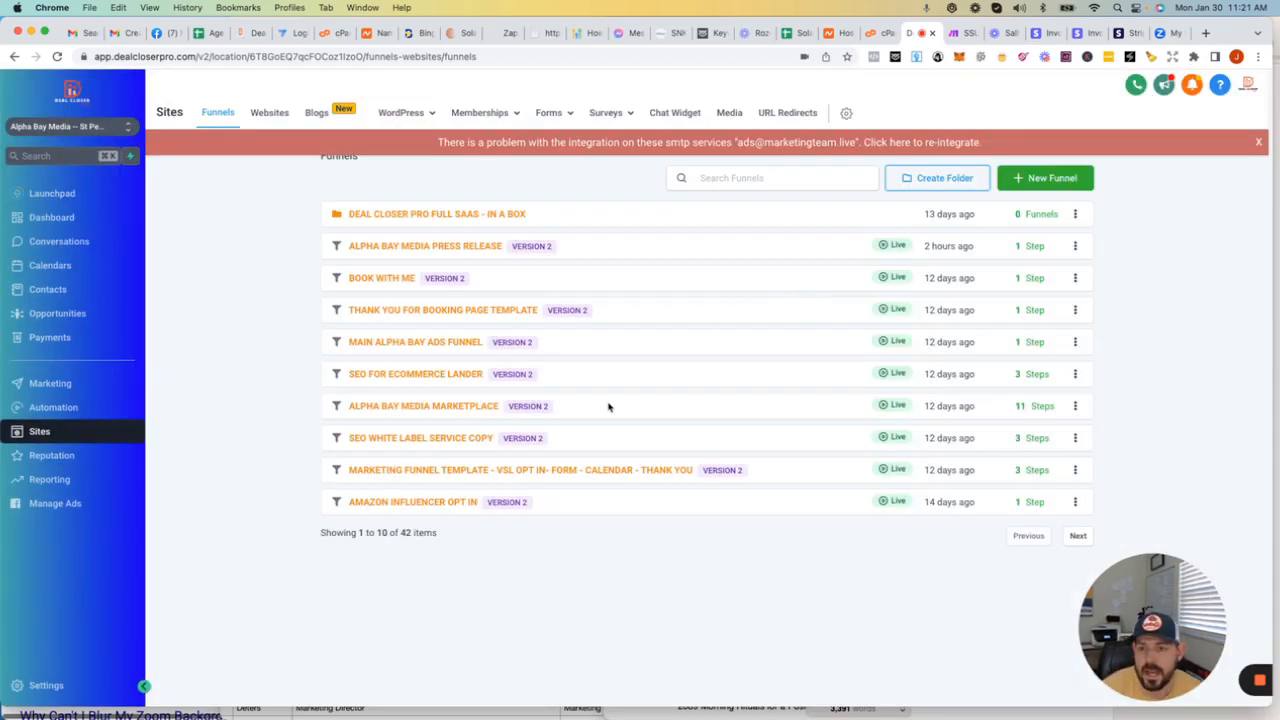
{"action": "left_click", "coordinate": [557, 57]}
{"action": "key", "text": "Return"}
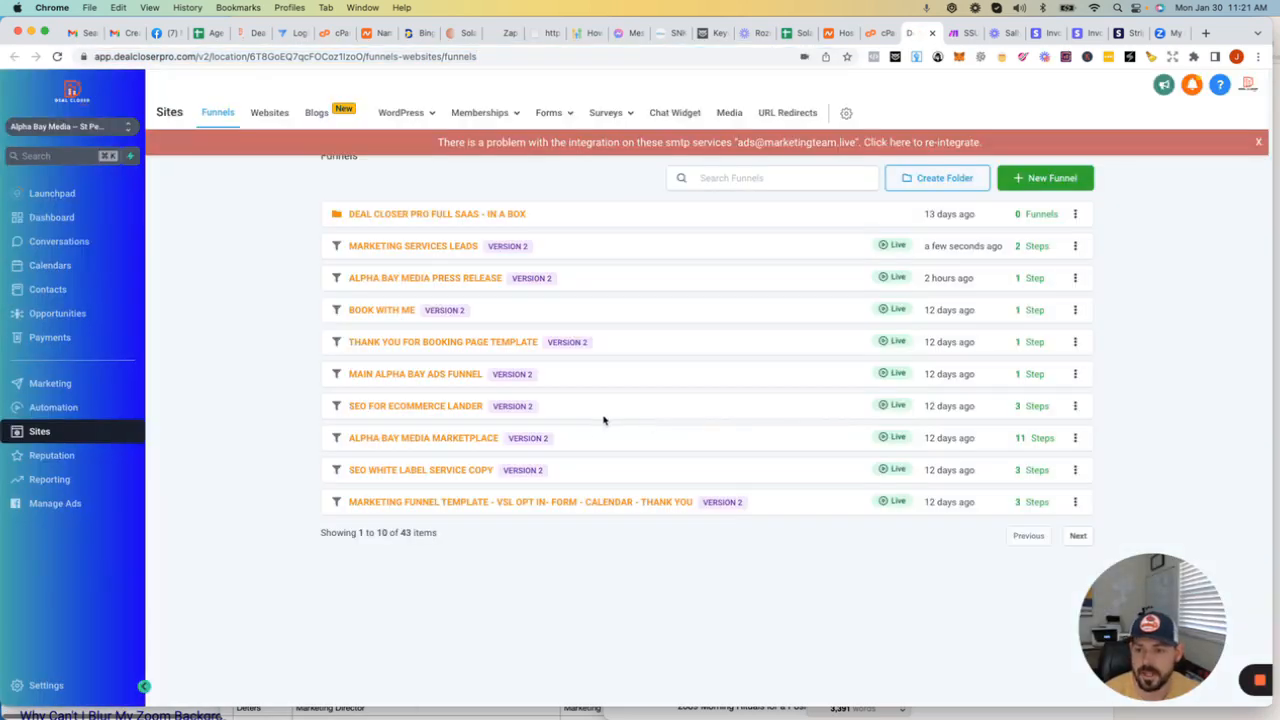
Step: Open the new Marketing Services Leads funnel from the Funnels list and check its Home and Thank You steps
{"action": "left_click", "coordinate": [413, 503]}
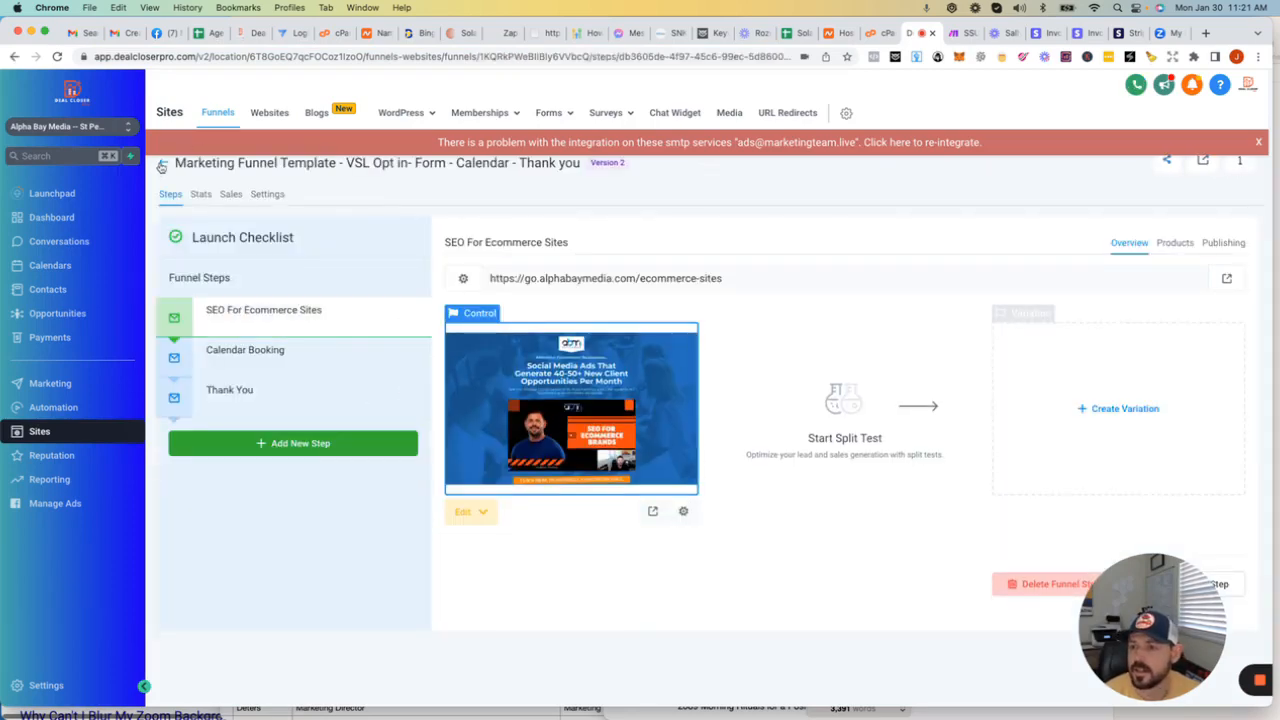
{"action": "left_click", "coordinate": [161, 167]}
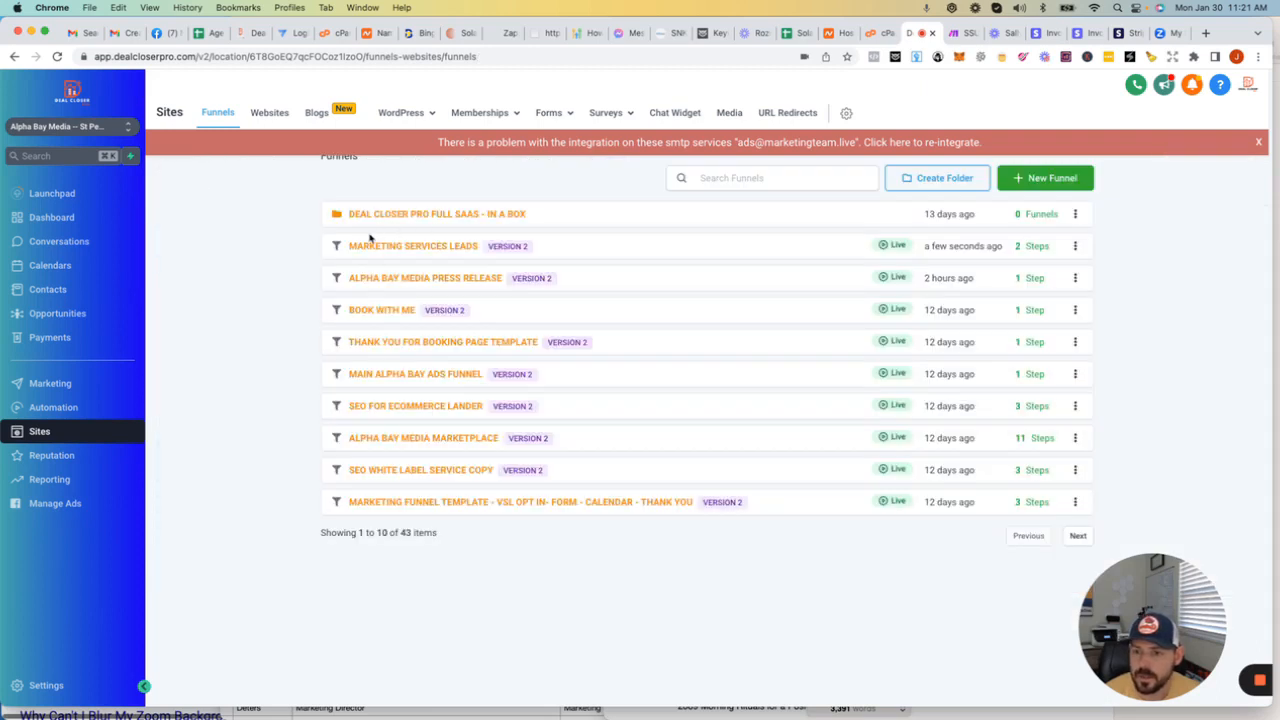
{"action": "left_click", "coordinate": [398, 247]}
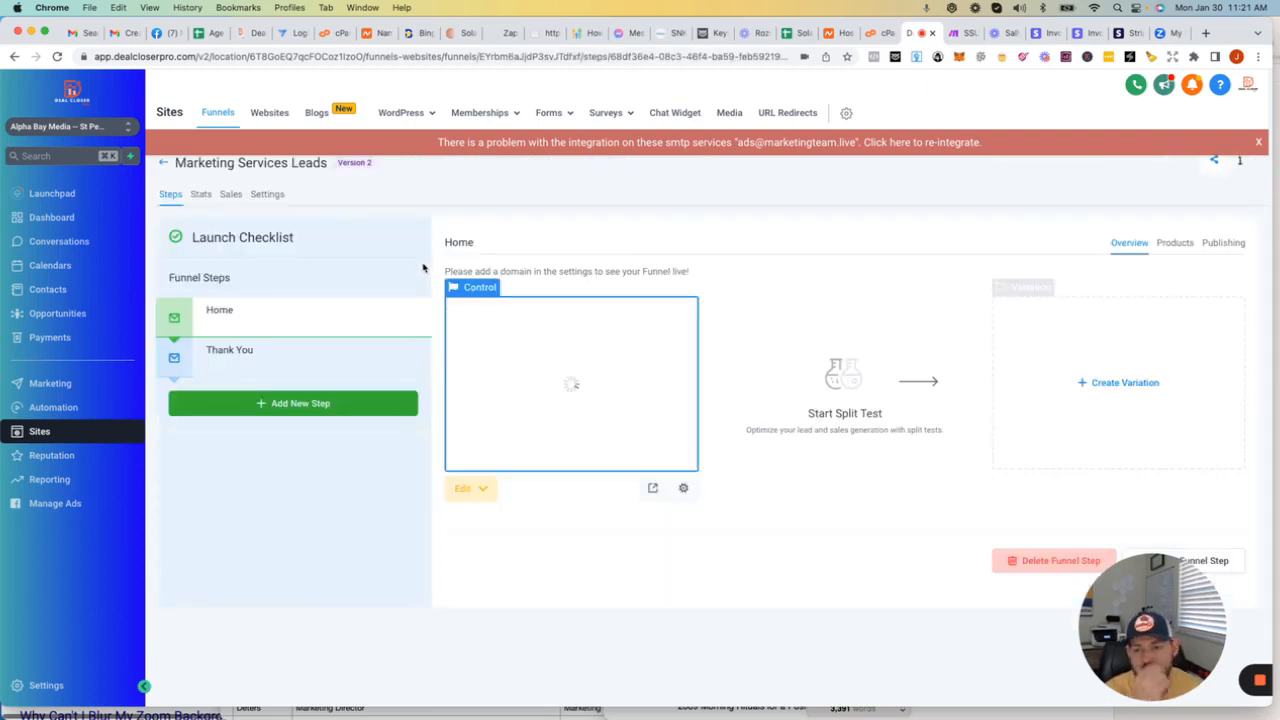
{"action": "left_click", "coordinate": [271, 355]}
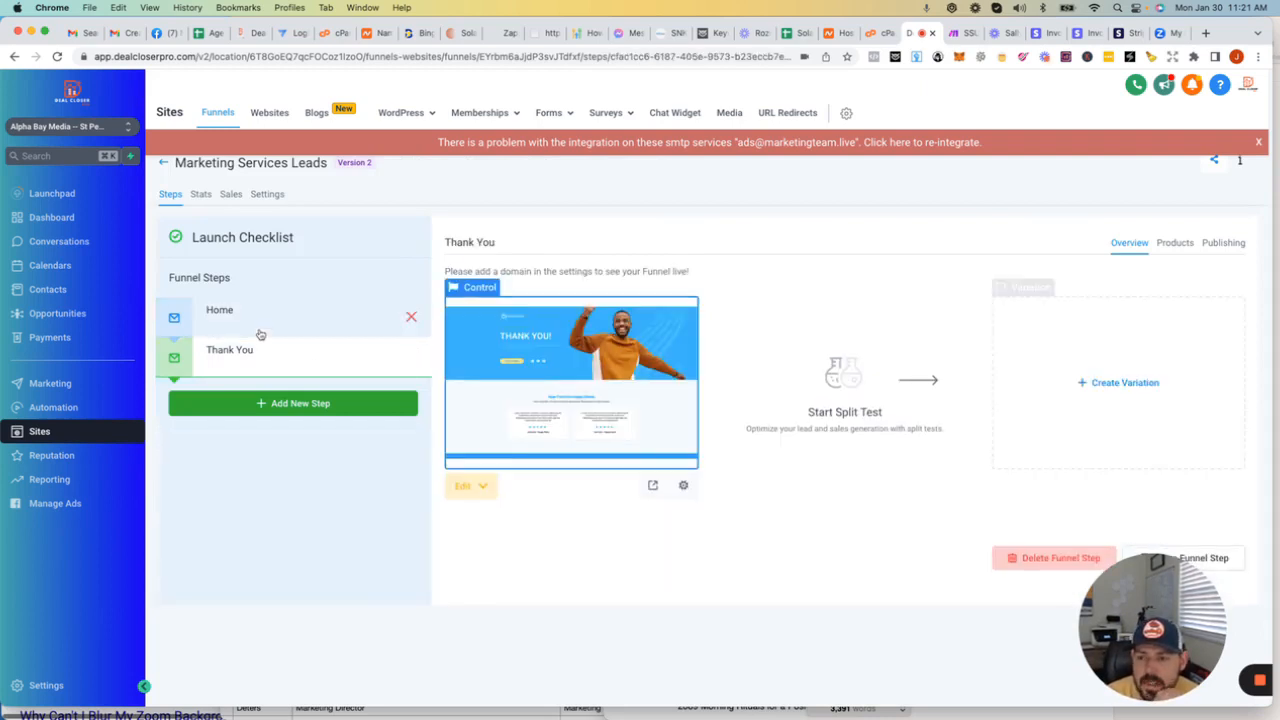
{"action": "left_click", "coordinate": [256, 313]}
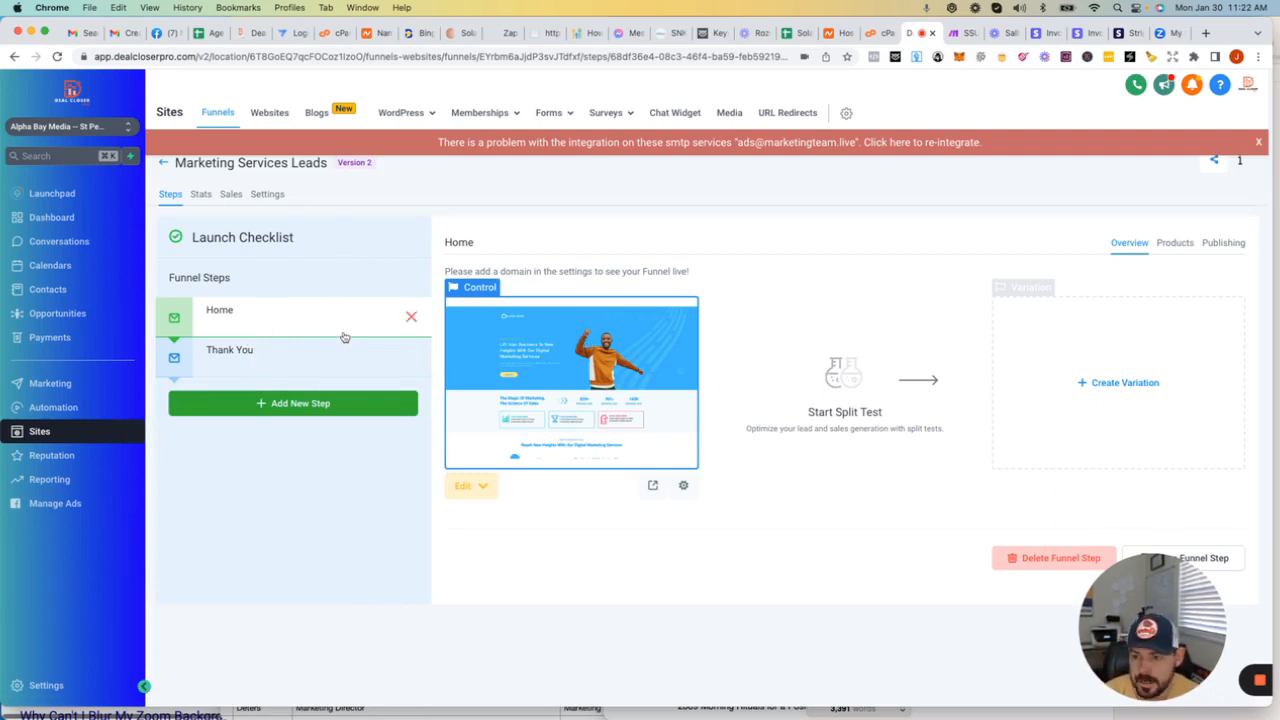
Step: Assign go.alphabaymedia.com as the domain of the Marketing Services Leads funnel, save the settings and acknowledge the path notice
{"action": "left_click", "coordinate": [270, 196]}
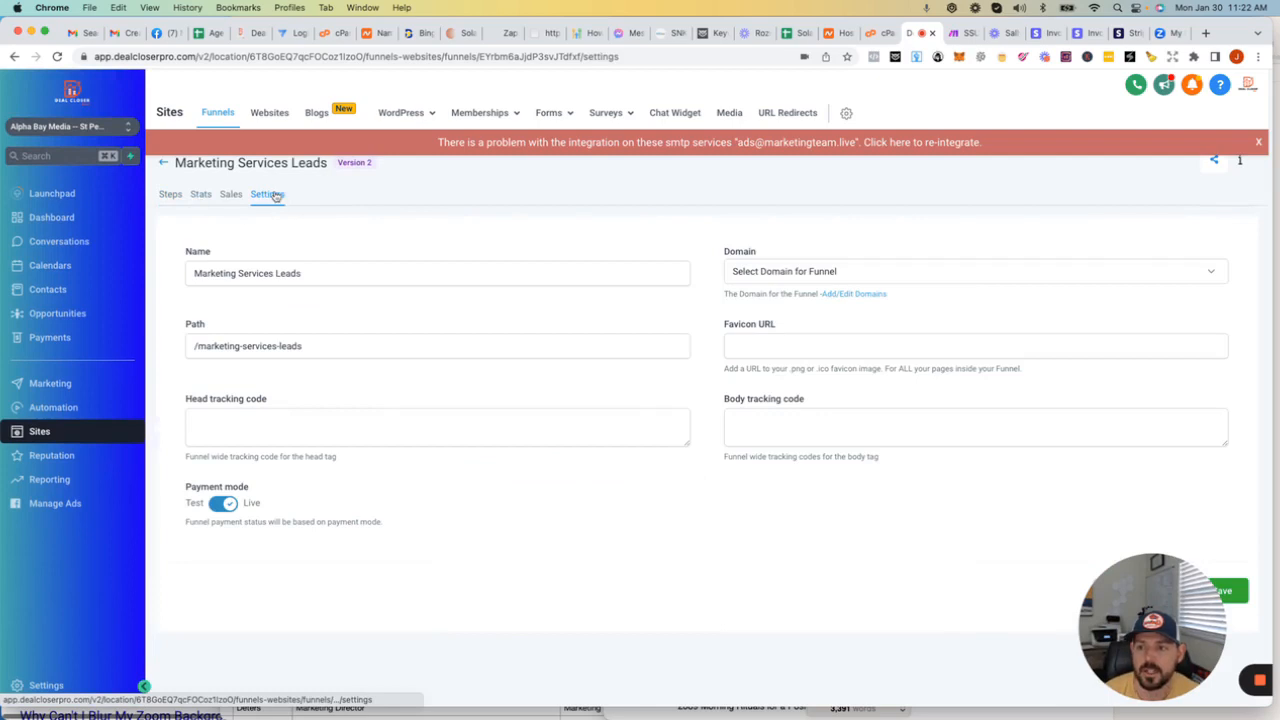
{"action": "left_click", "coordinate": [850, 274]}
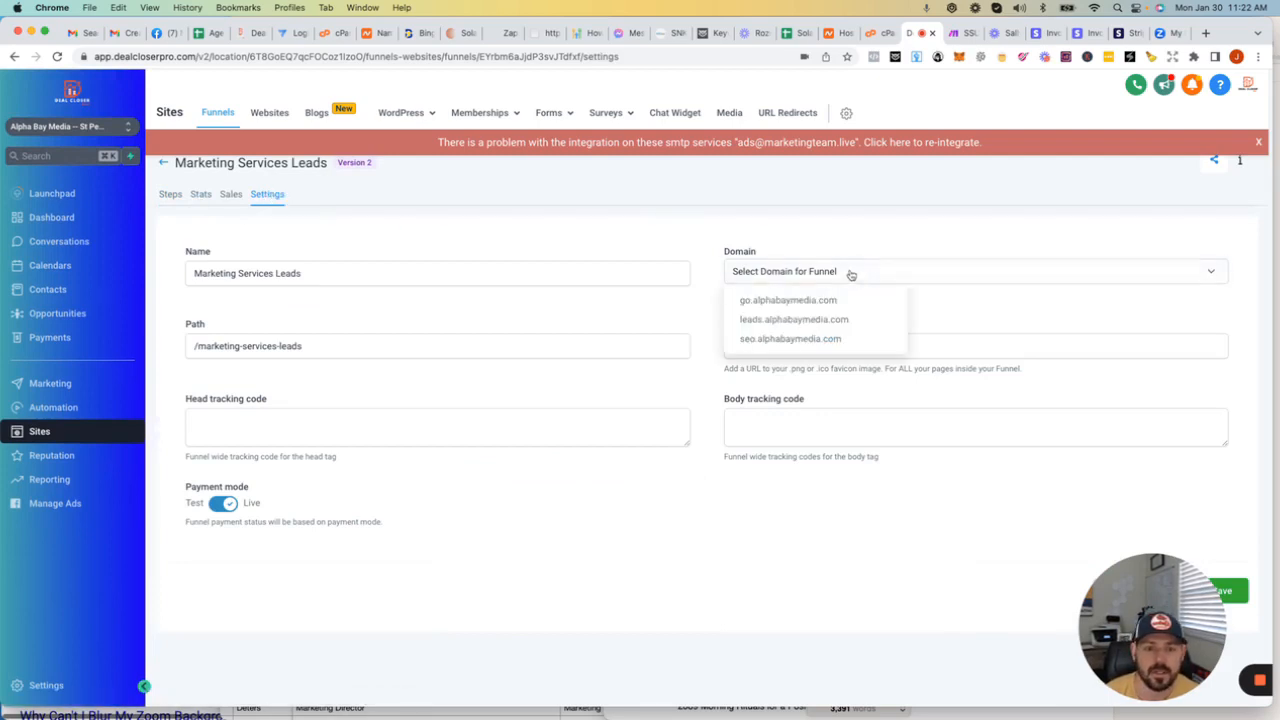
{"action": "left_click", "coordinate": [765, 302]}
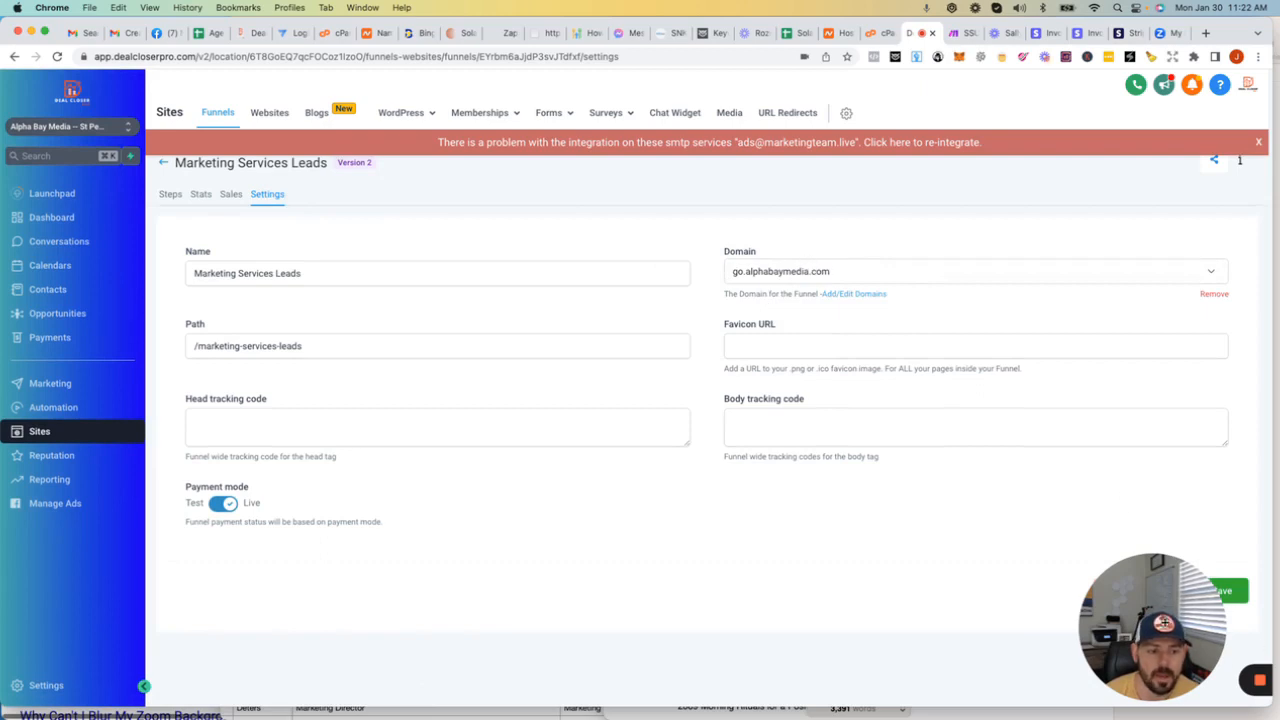
{"action": "left_click", "coordinate": [1221, 591]}
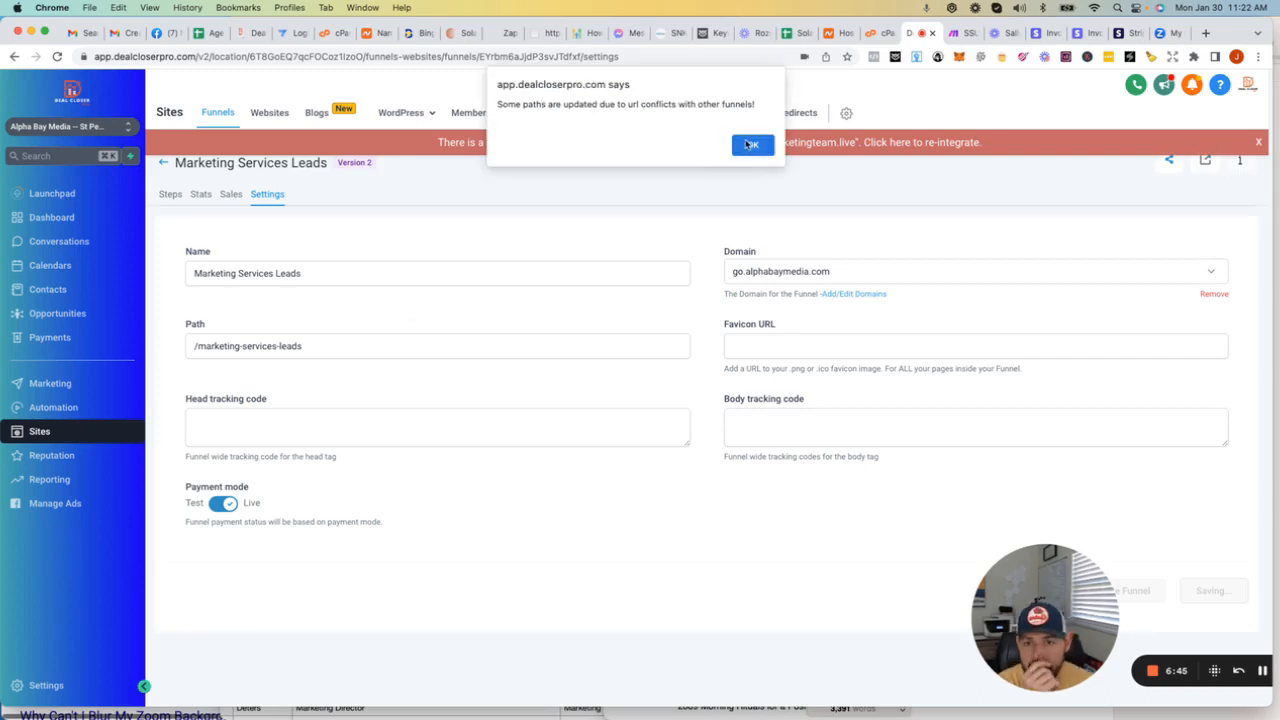
{"action": "left_click", "coordinate": [751, 145]}
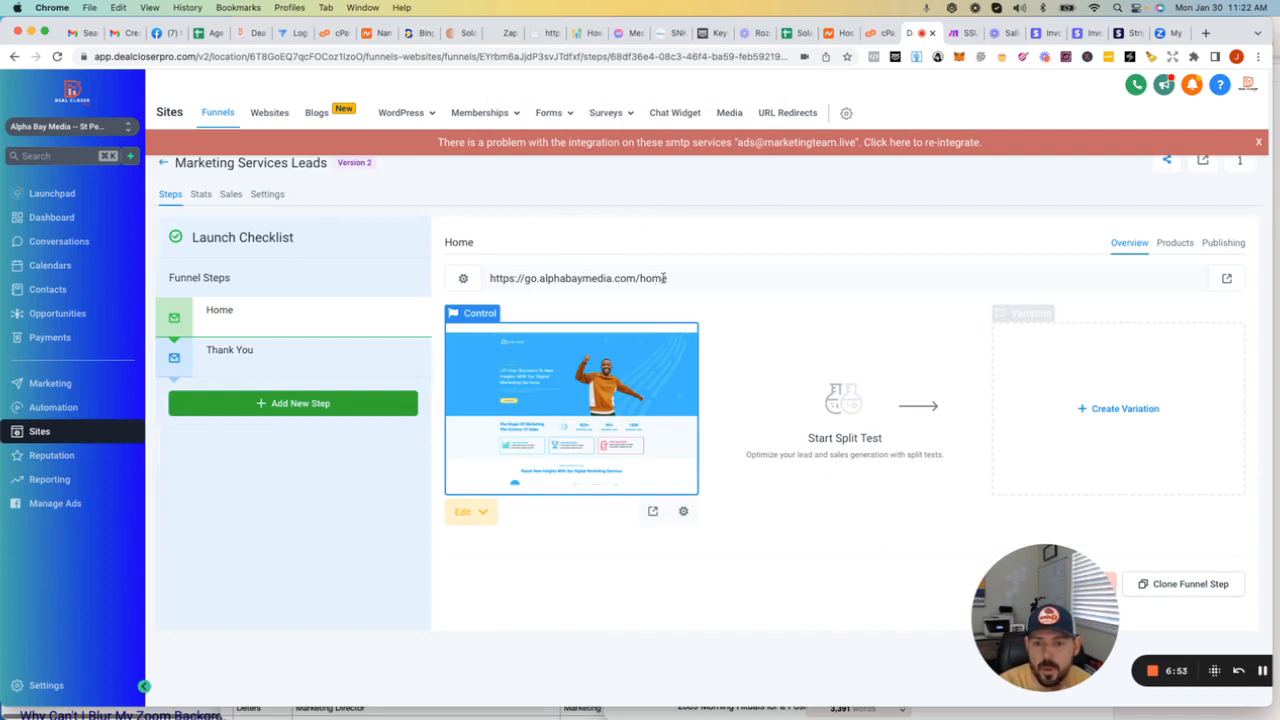
Step: In the Home step's publishing settings, change the step name to Lead Services Website
{"action": "left_click", "coordinate": [463, 278]}
{"action": "left_click_drag", "start_coordinate": [734, 362], "coordinate": [687, 364]}
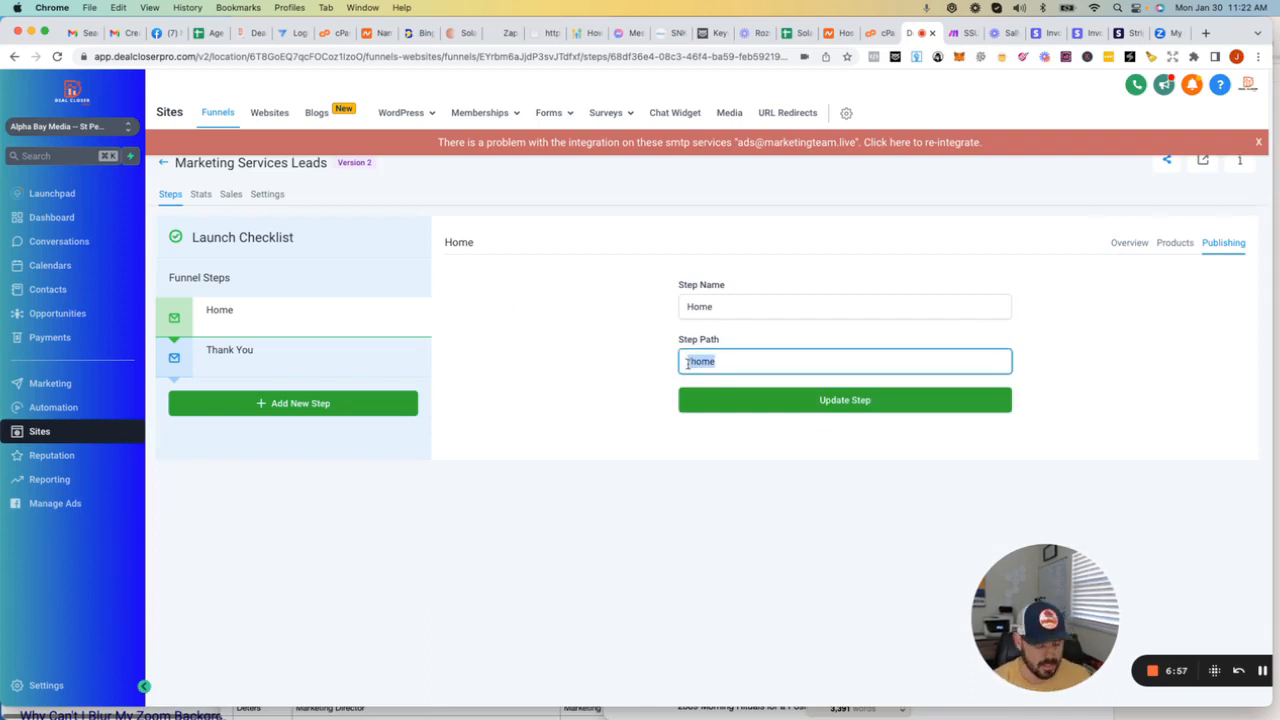
{"action": "double_click", "coordinate": [727, 309]}
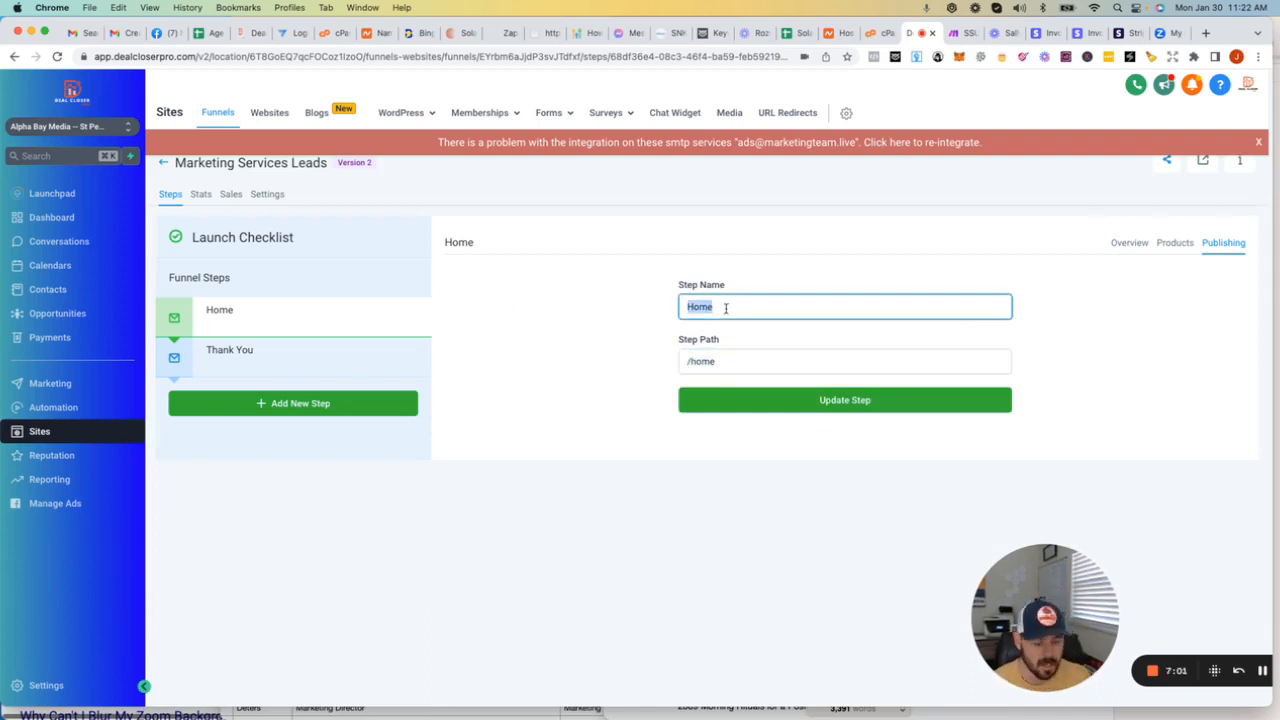
{"action": "type", "text": "Lead Serv"}
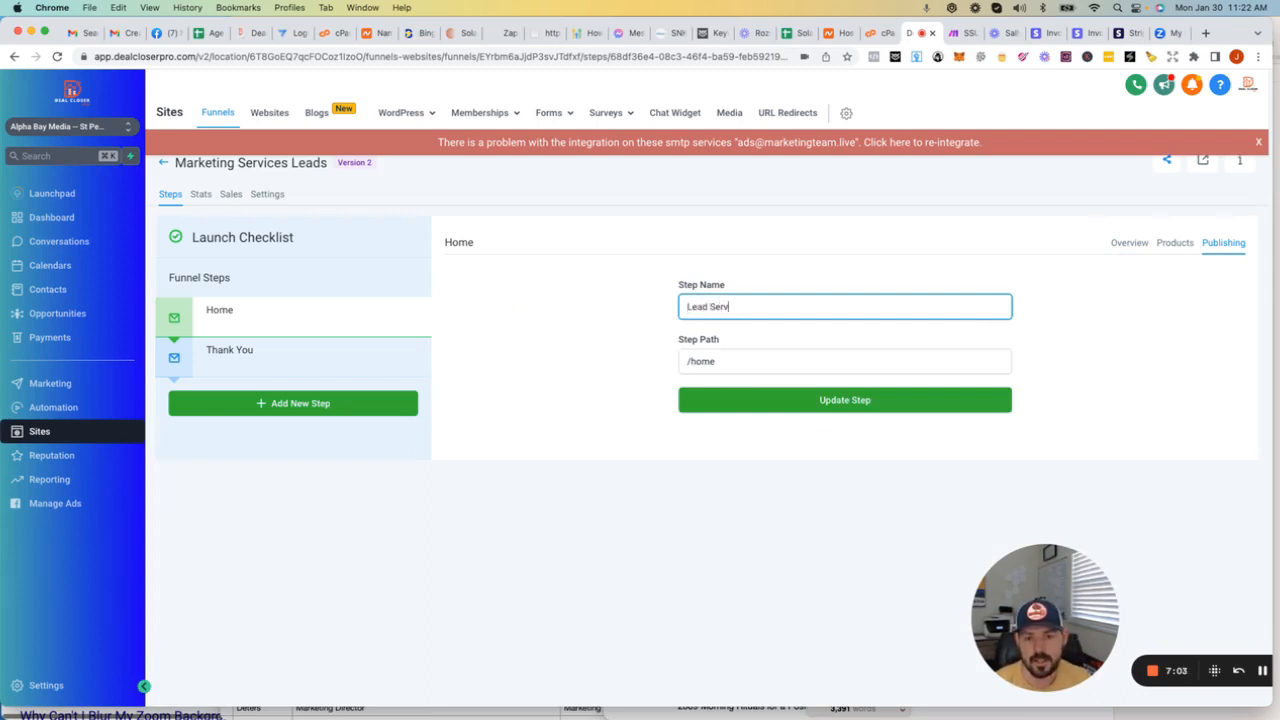
{"action": "type", "text": "ices Website"}
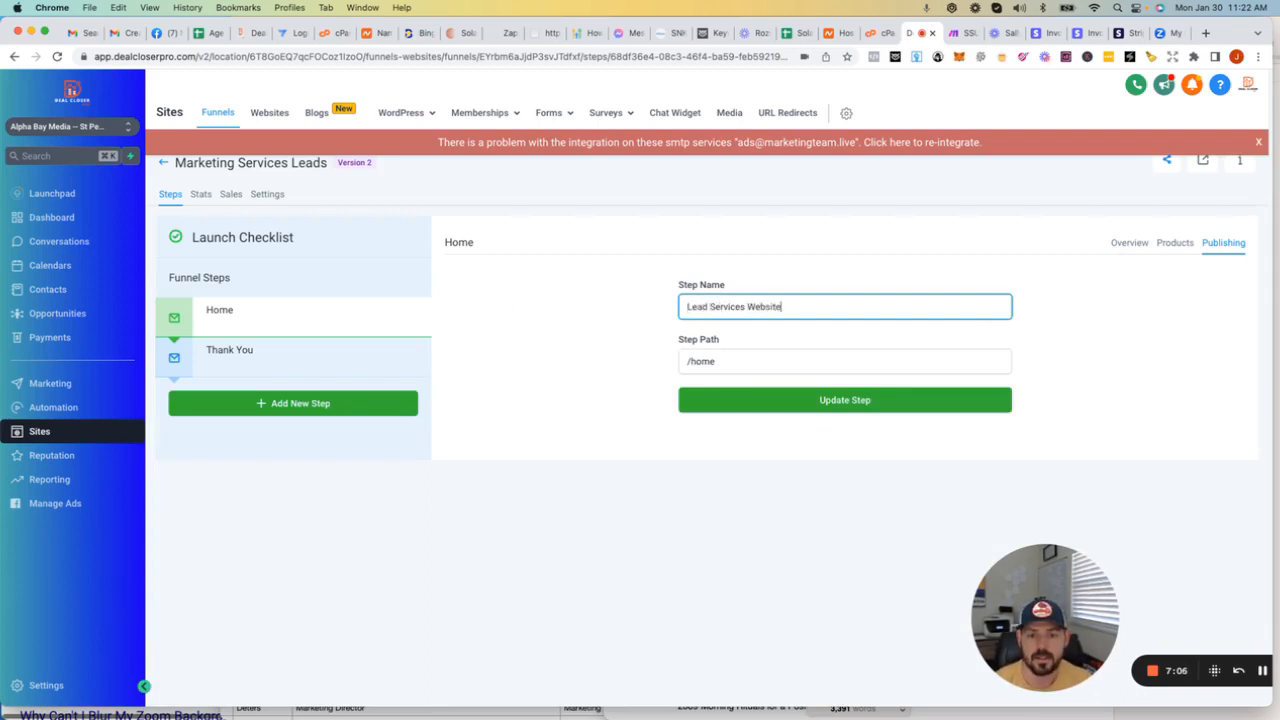
Step: Replace the step path with /Lead Services Website and update the funnel step
{"action": "double_click", "coordinate": [720, 366]}
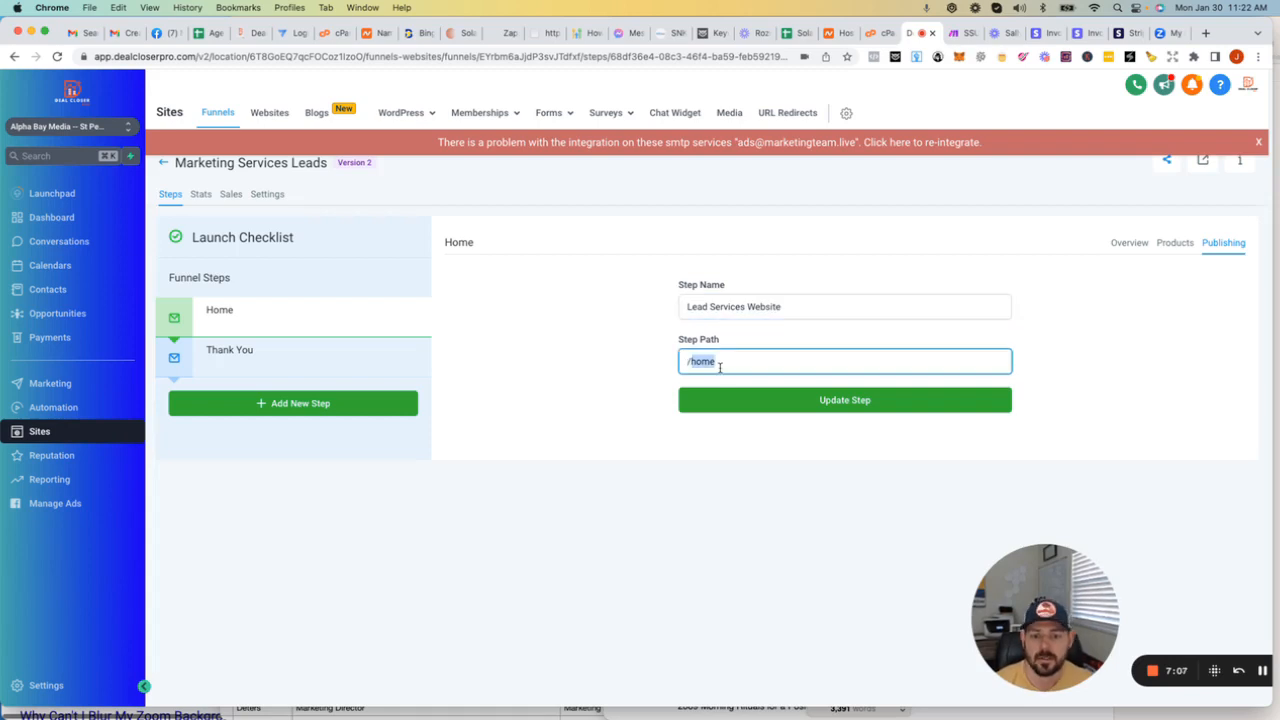
{"action": "type", "text": "Lead Ser"}
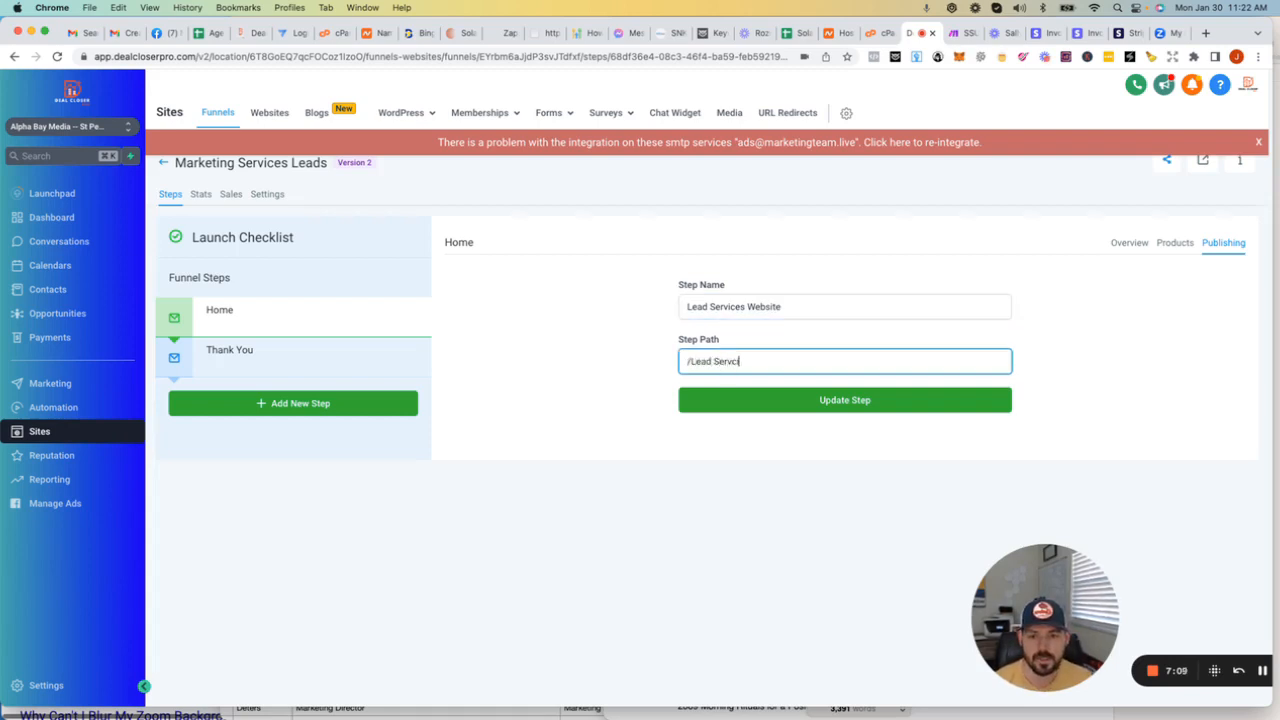
{"action": "type", "text": "vices Website"}
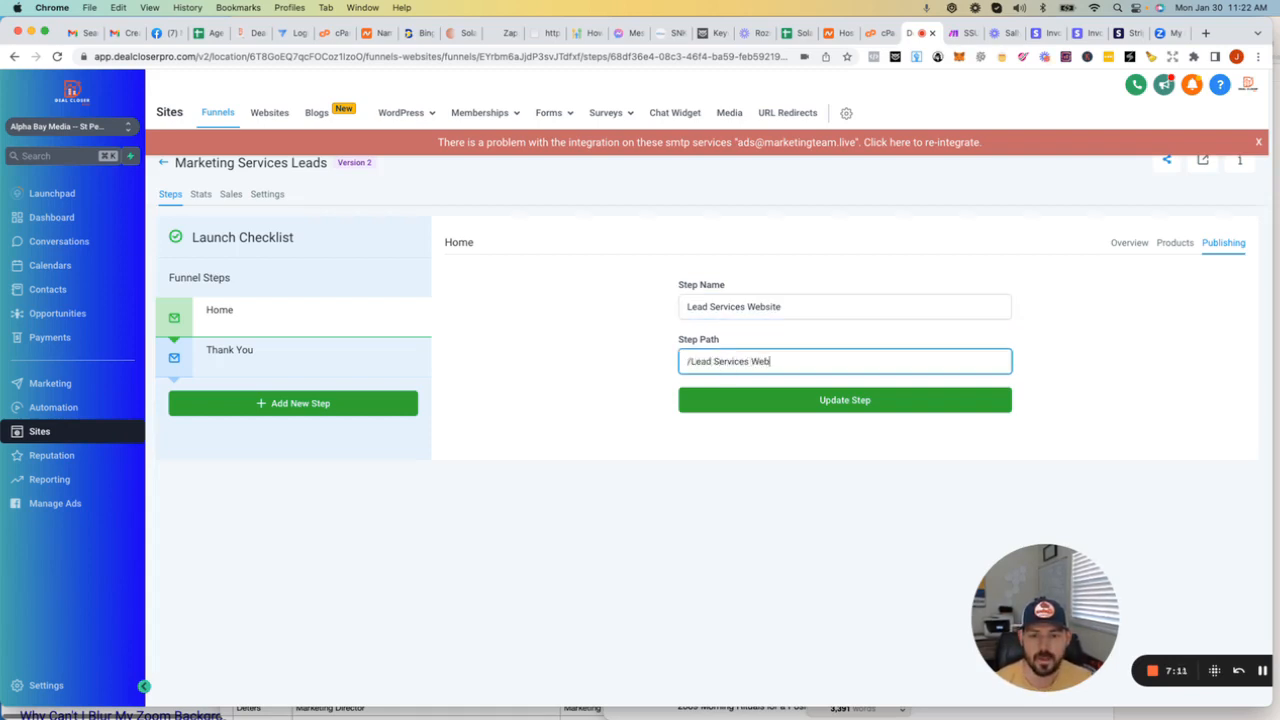
{"action": "left_click", "coordinate": [779, 396]}
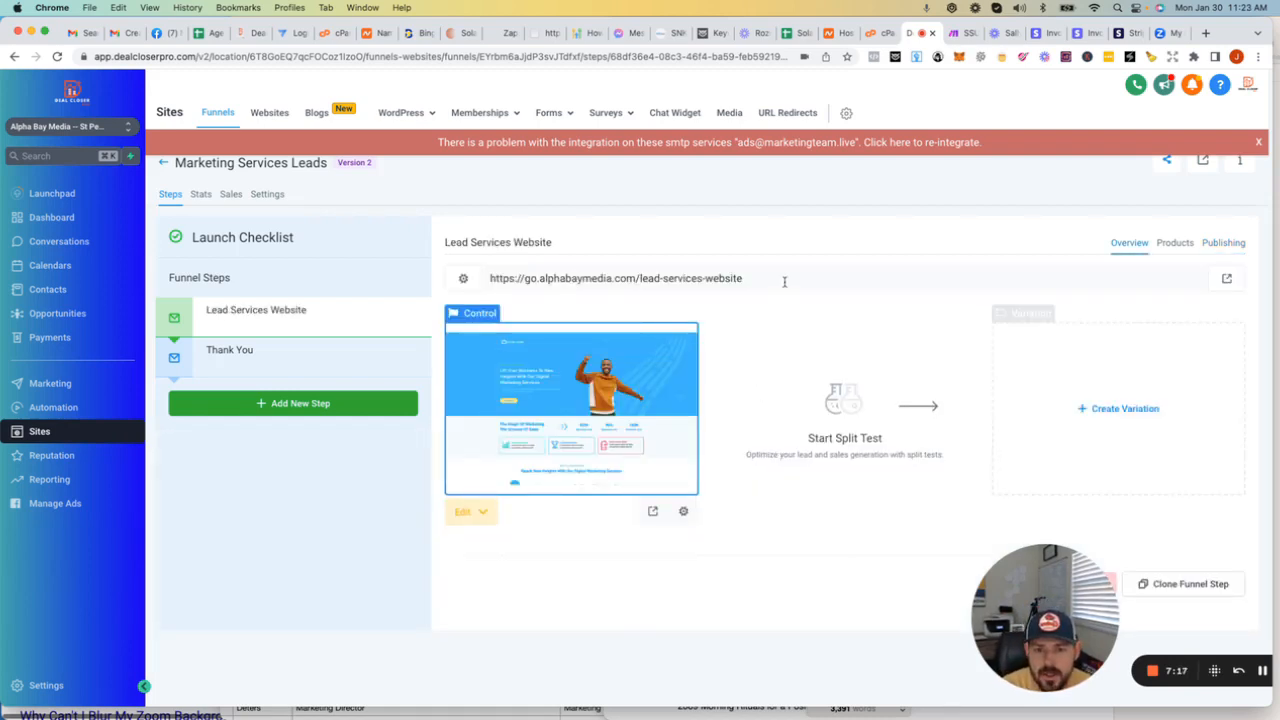
{"action": "left_click_drag", "start_coordinate": [784, 281], "coordinate": [484, 279]}
{"action": "key", "text": "super+c"}
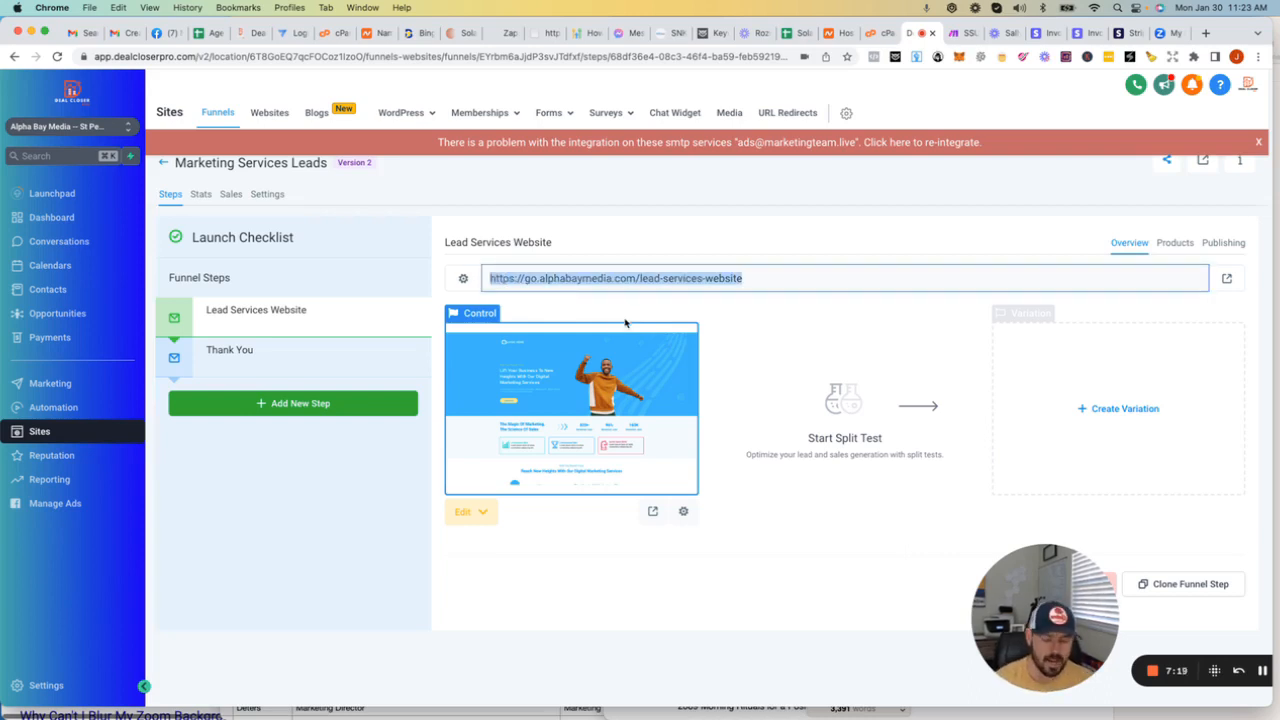
{"action": "left_click", "coordinate": [1206, 33]}
{"action": "key", "text": "super+v"}
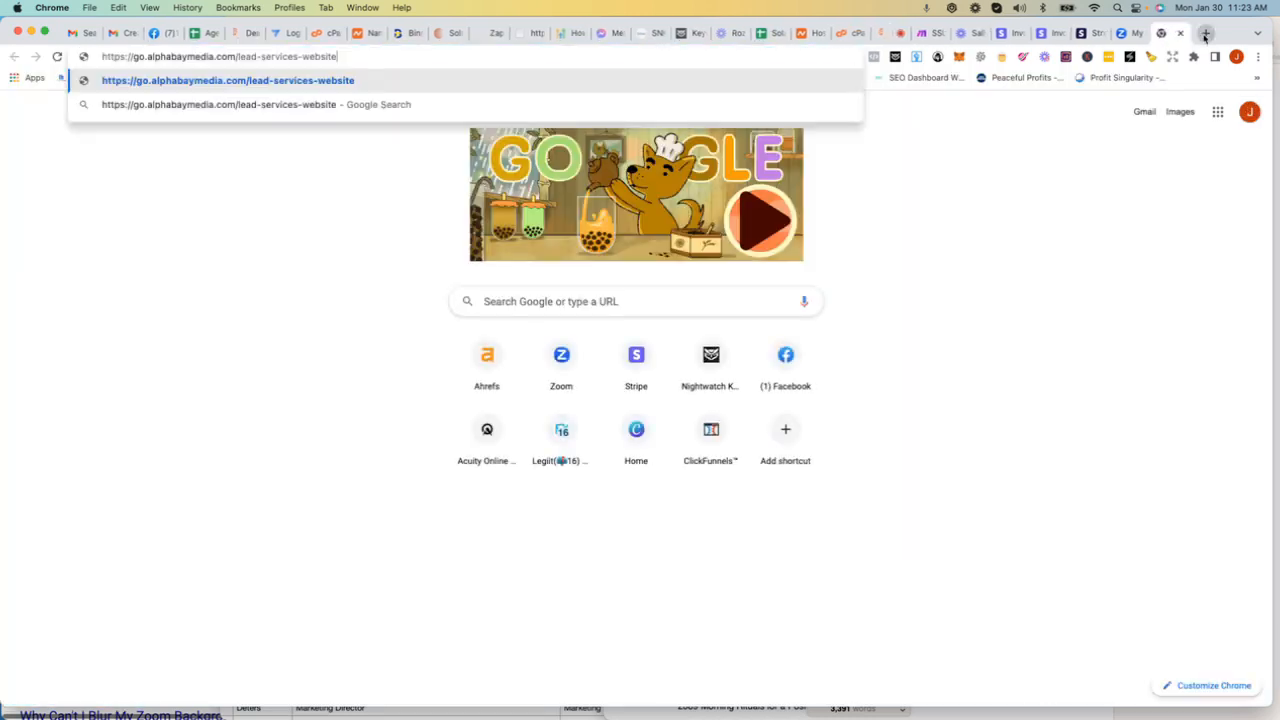
{"action": "key", "text": "Return"}
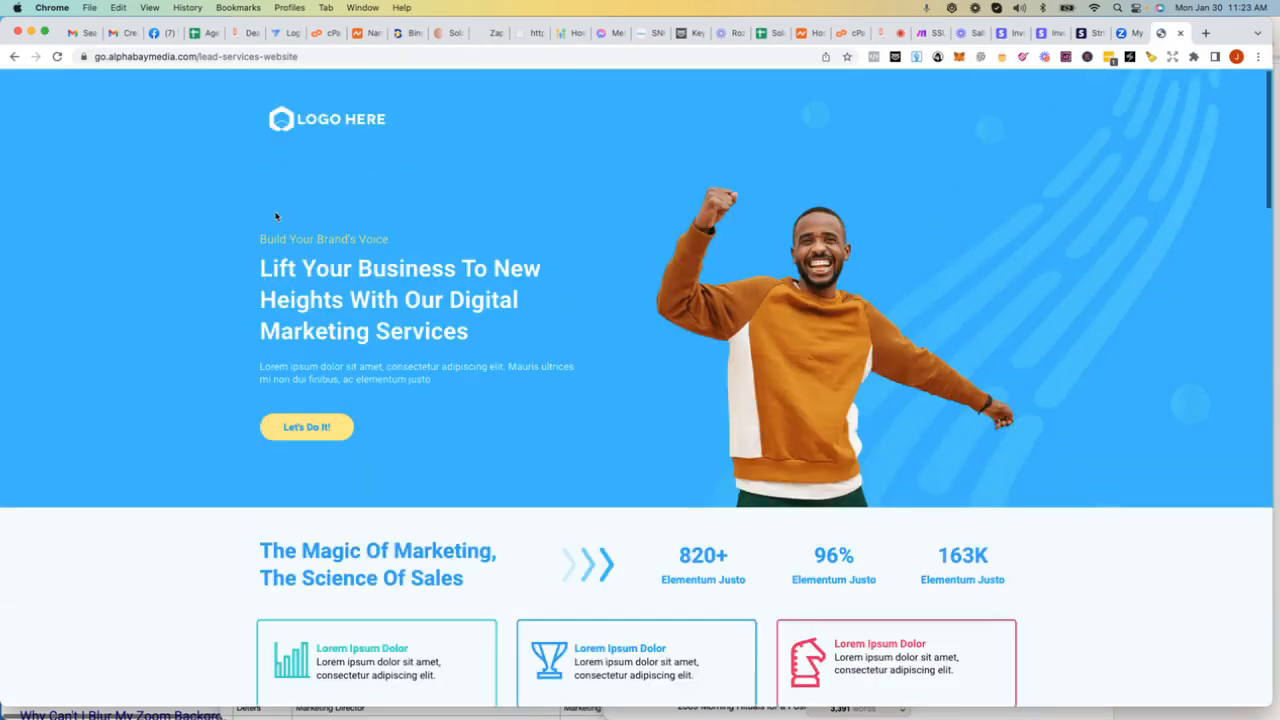
{"action": "scroll", "coordinate": [746, 452], "scroll_direction": "down", "scroll_amount": 15}
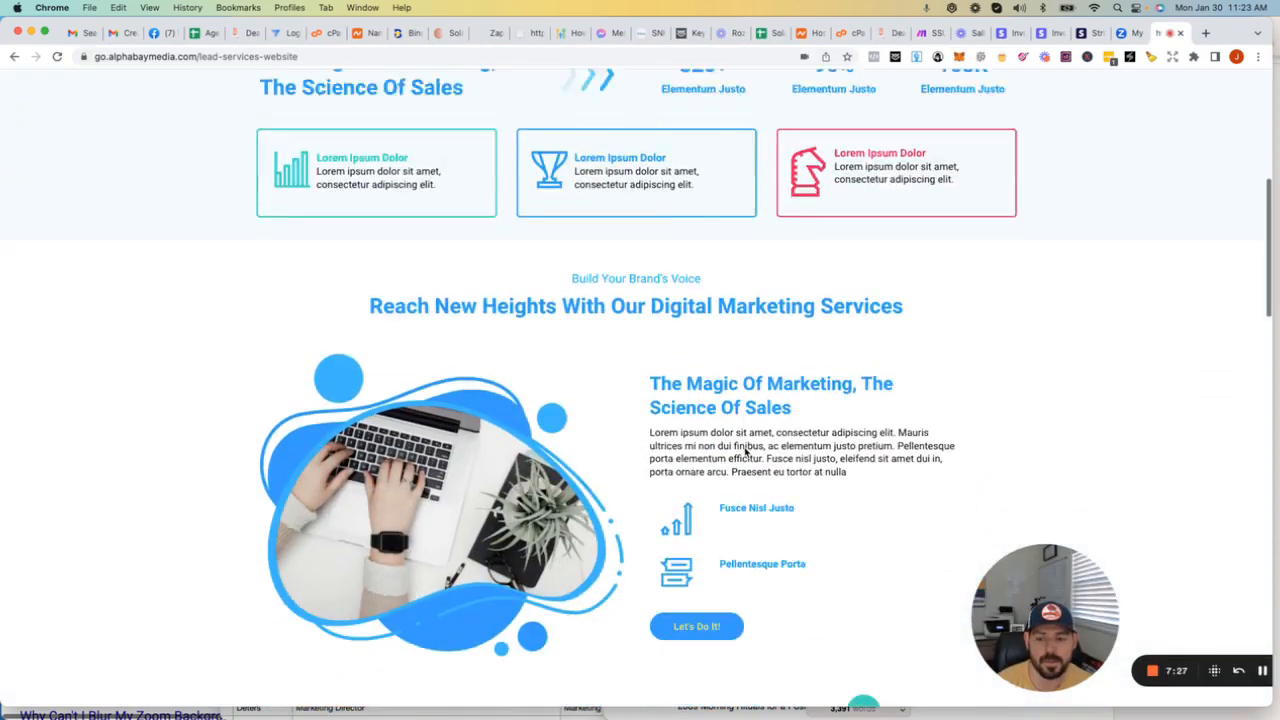
{"action": "scroll", "coordinate": [744, 452], "scroll_direction": "down", "scroll_amount": 15}
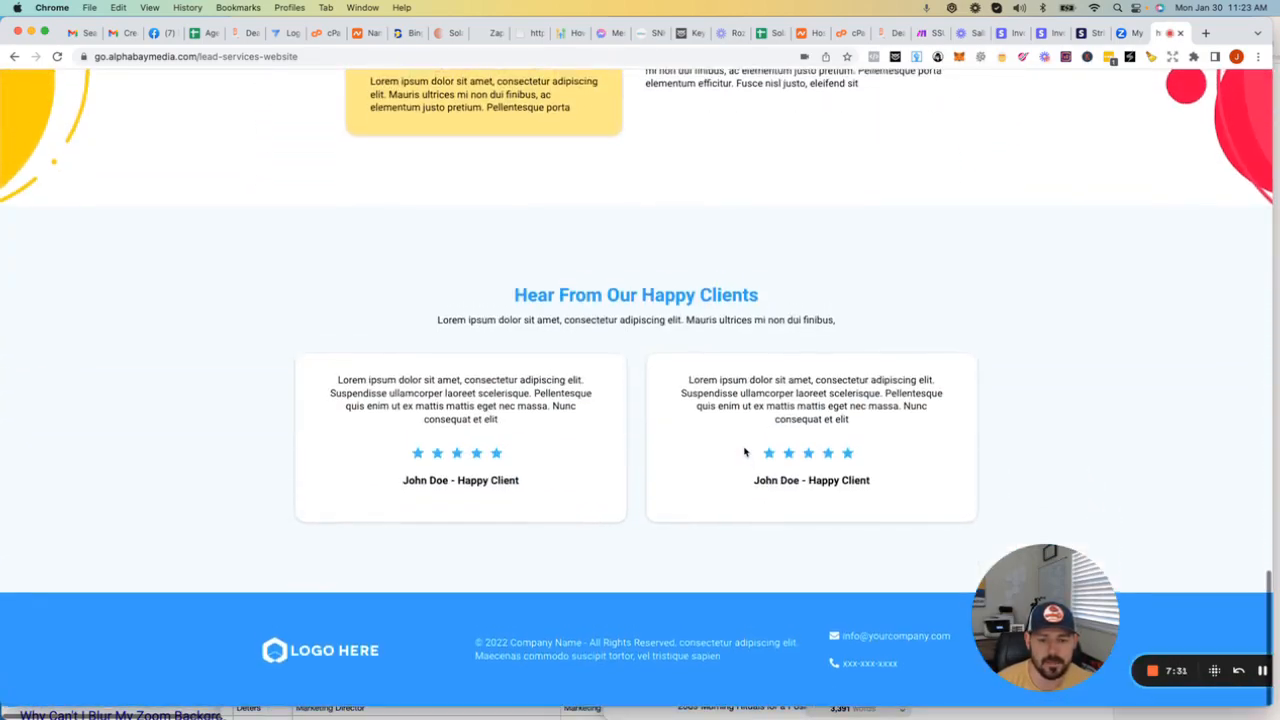
{"action": "scroll", "coordinate": [744, 452], "scroll_direction": "up", "scroll_amount": 20}
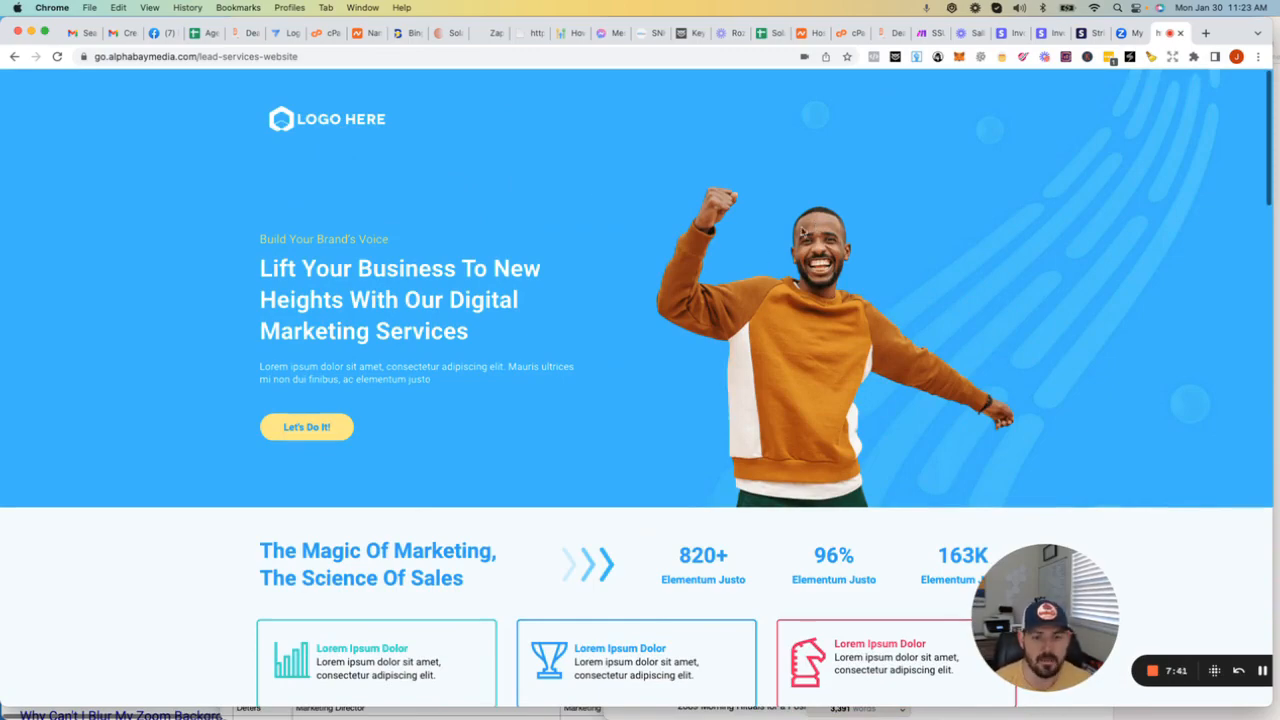
{"action": "scroll", "coordinate": [554, 255], "scroll_direction": "down", "scroll_amount": 10}
{"action": "scroll", "coordinate": [554, 256], "scroll_direction": "down", "scroll_amount": 10}
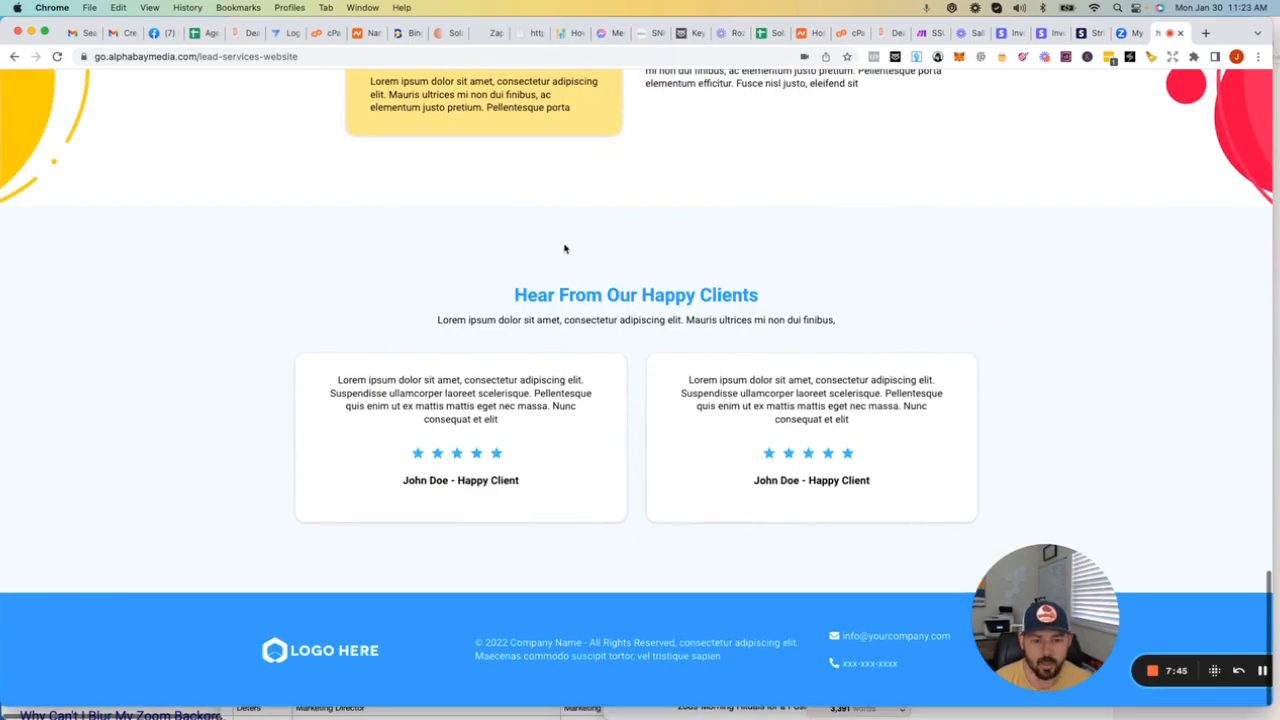
Step: Return from the live page to Deal Closer Pro, open the account's Domains settings and dismiss the LastPass address prompt
{"action": "scroll", "coordinate": [564, 248], "scroll_direction": "up", "scroll_amount": 20}
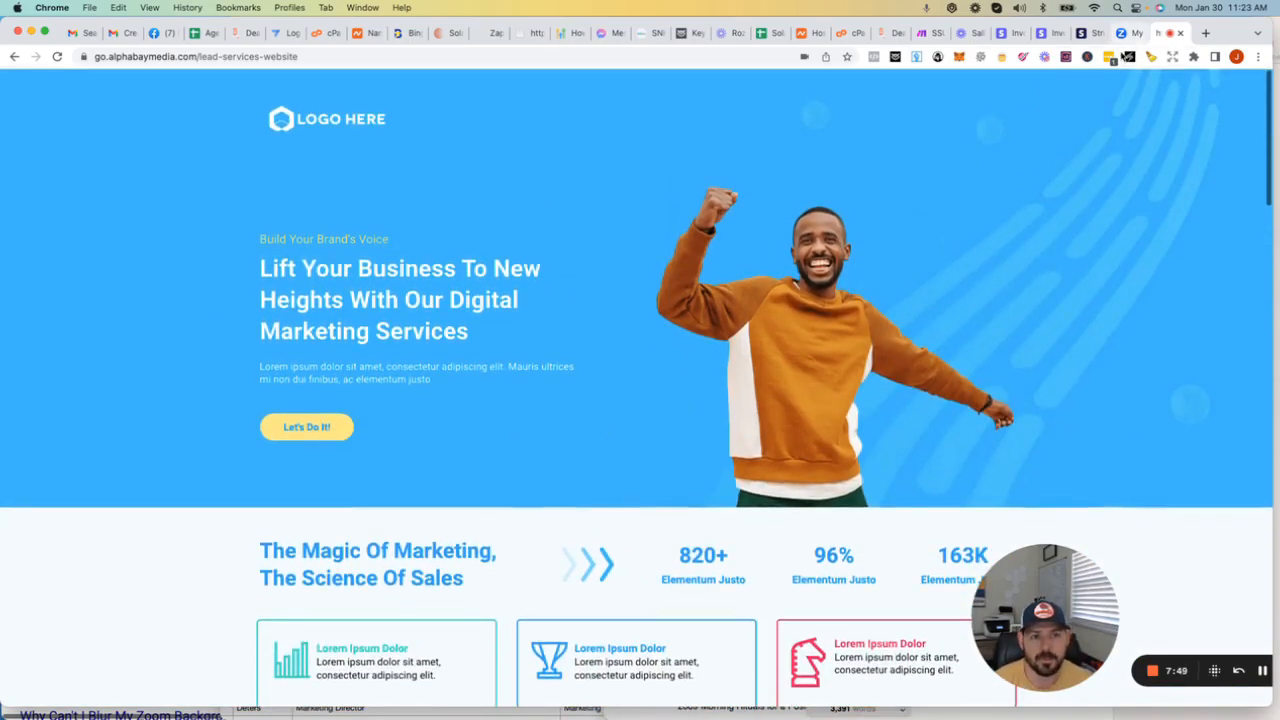
{"action": "scroll", "coordinate": [921, 87], "scroll_direction": "down", "scroll_amount": 1}
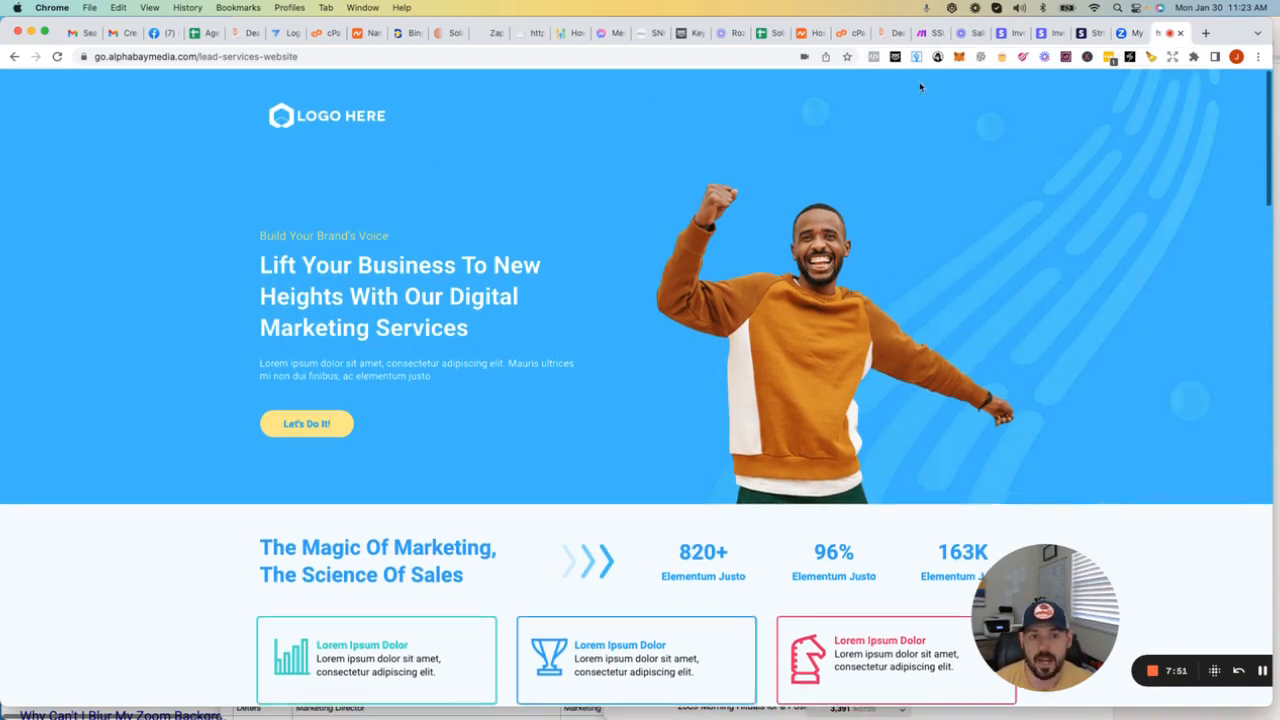
{"action": "left_click", "coordinate": [888, 33]}
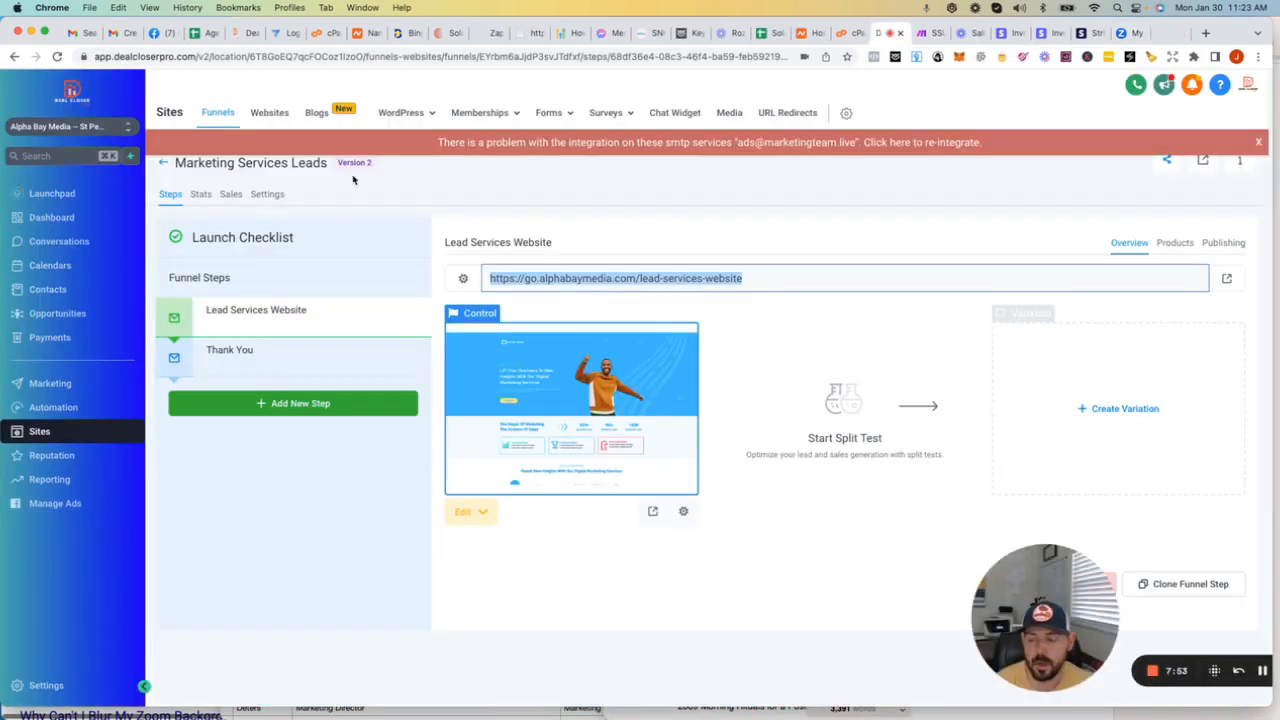
{"action": "left_click", "coordinate": [64, 688]}
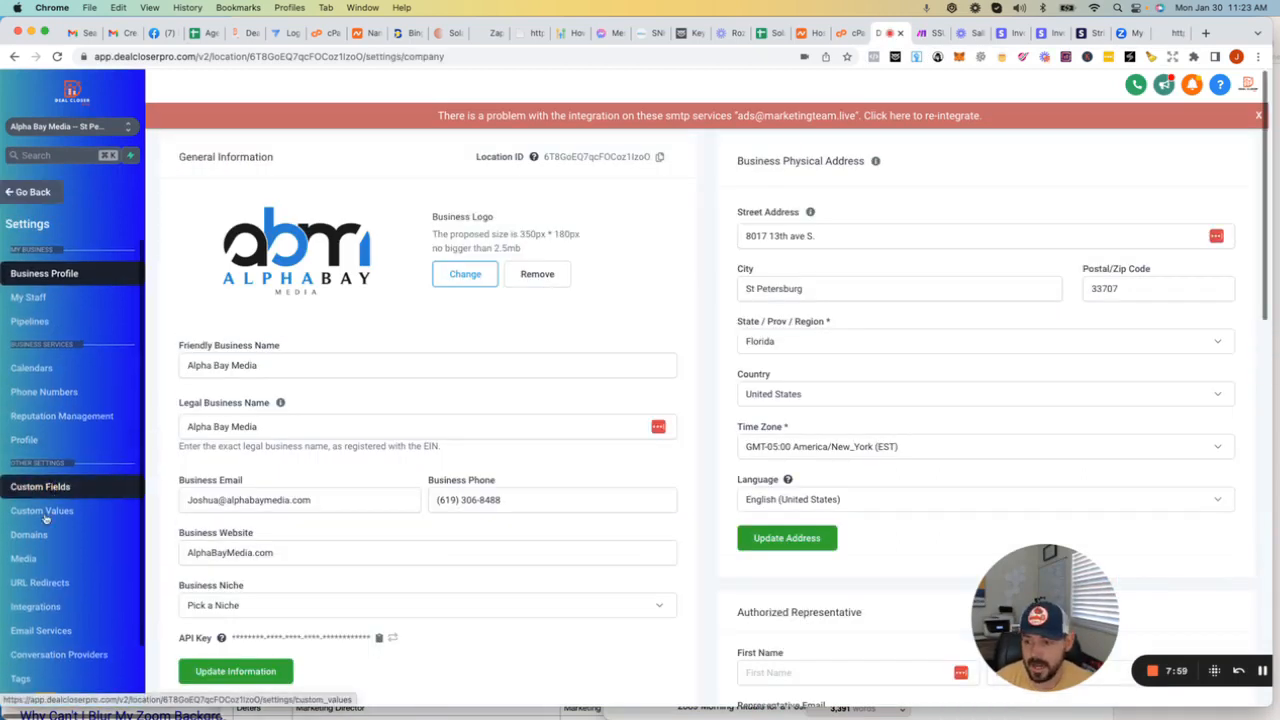
{"action": "left_click", "coordinate": [38, 534]}
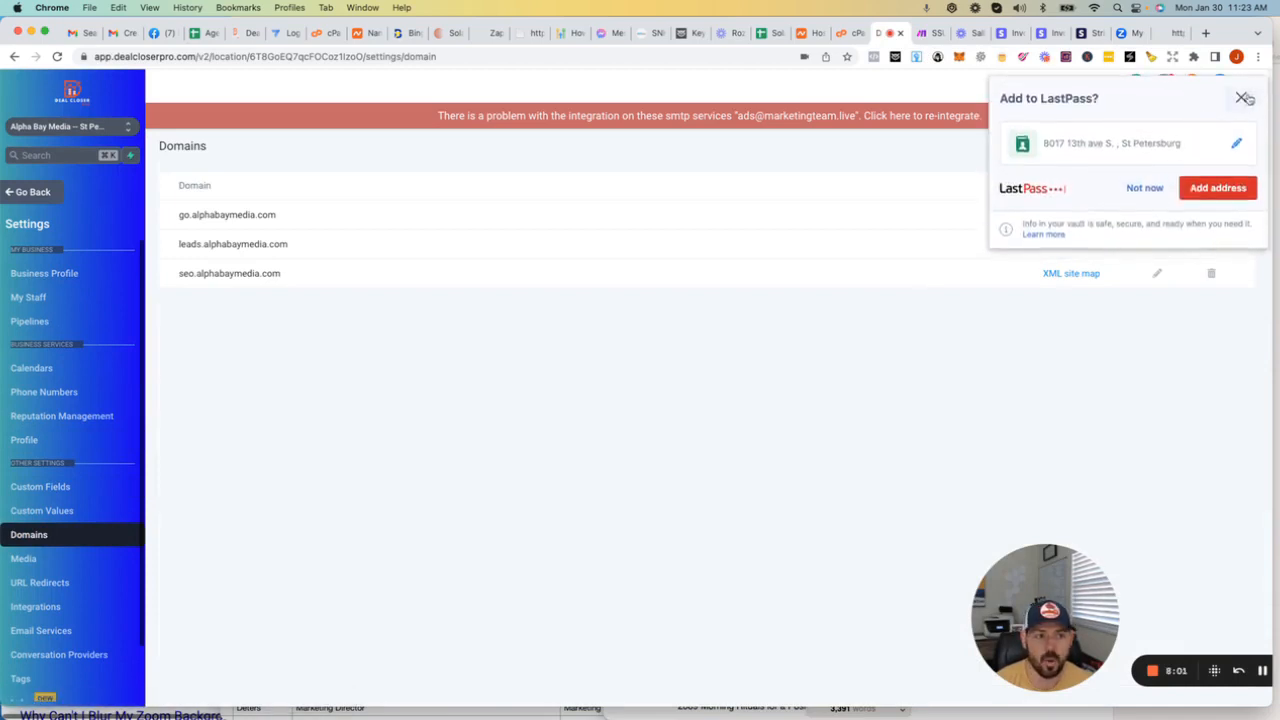
{"action": "left_click", "coordinate": [1244, 98]}
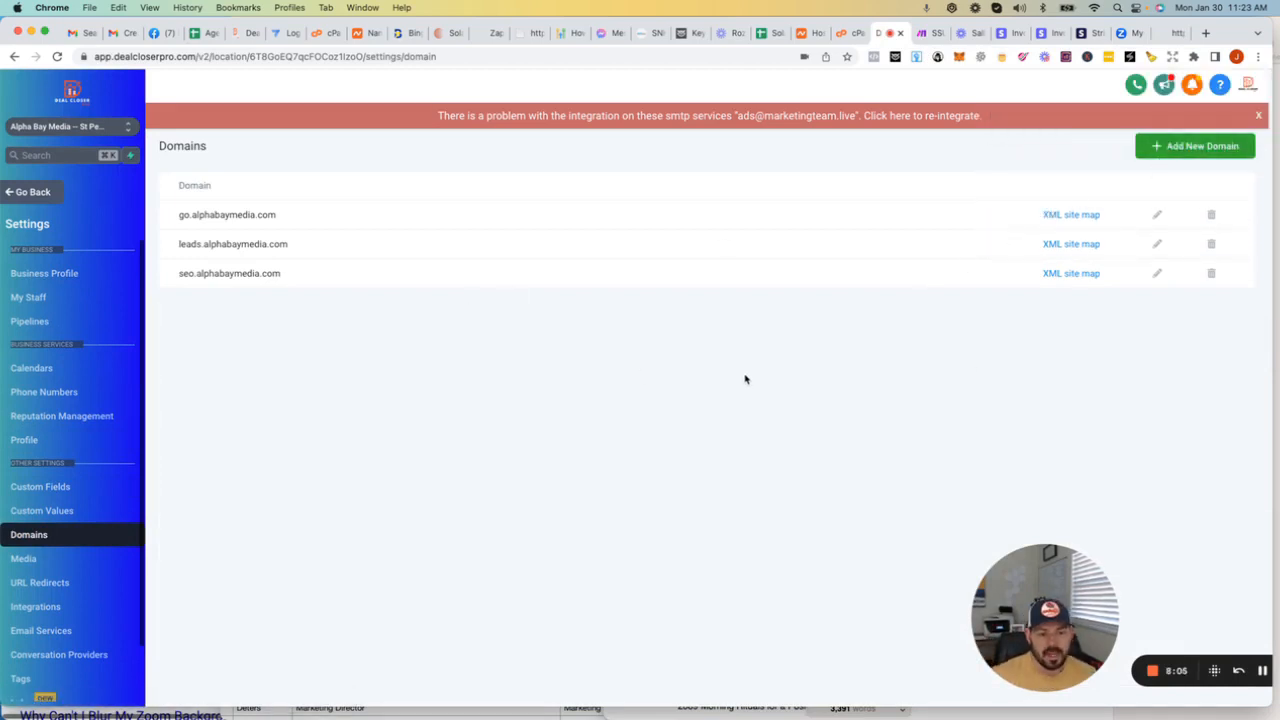
Step: Check the go.alphabaymedia.com CNAME entry in cPanel's Zone Editor, and review the go, leads and seo subdomains in Deal Closer Pro's domain list
{"action": "left_click", "coordinate": [846, 34]}
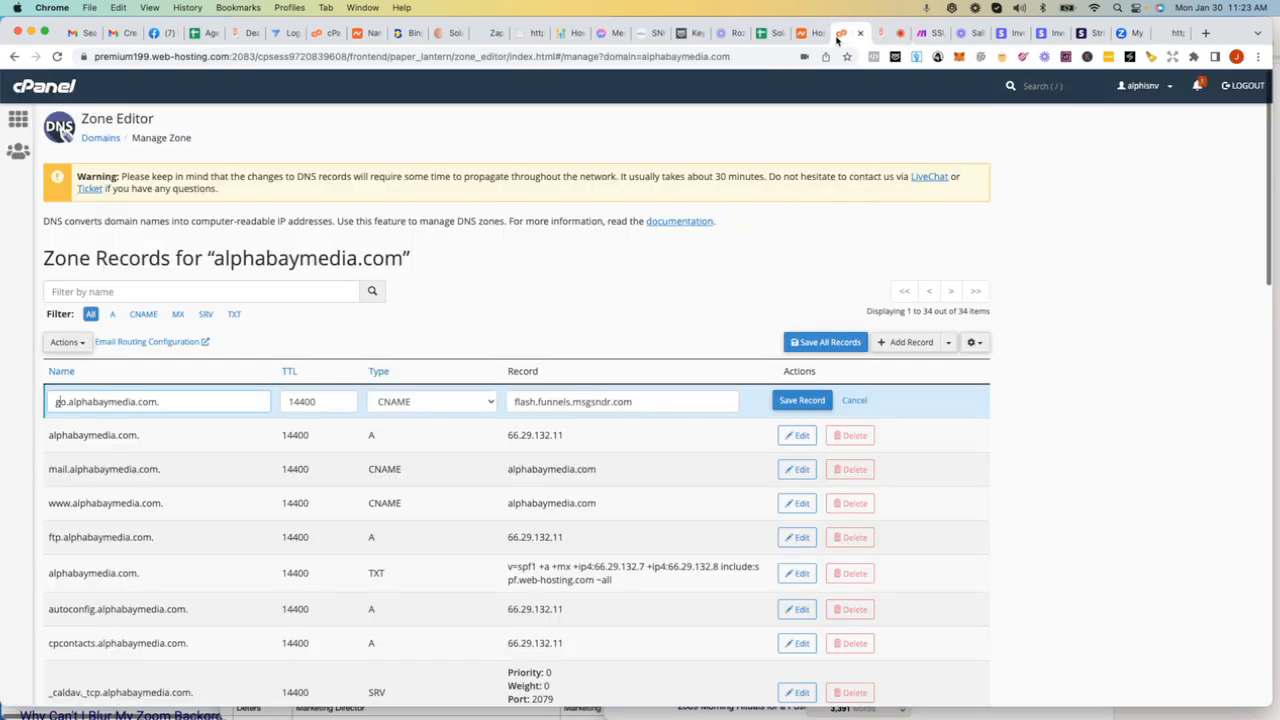
{"action": "left_click", "coordinate": [885, 33]}
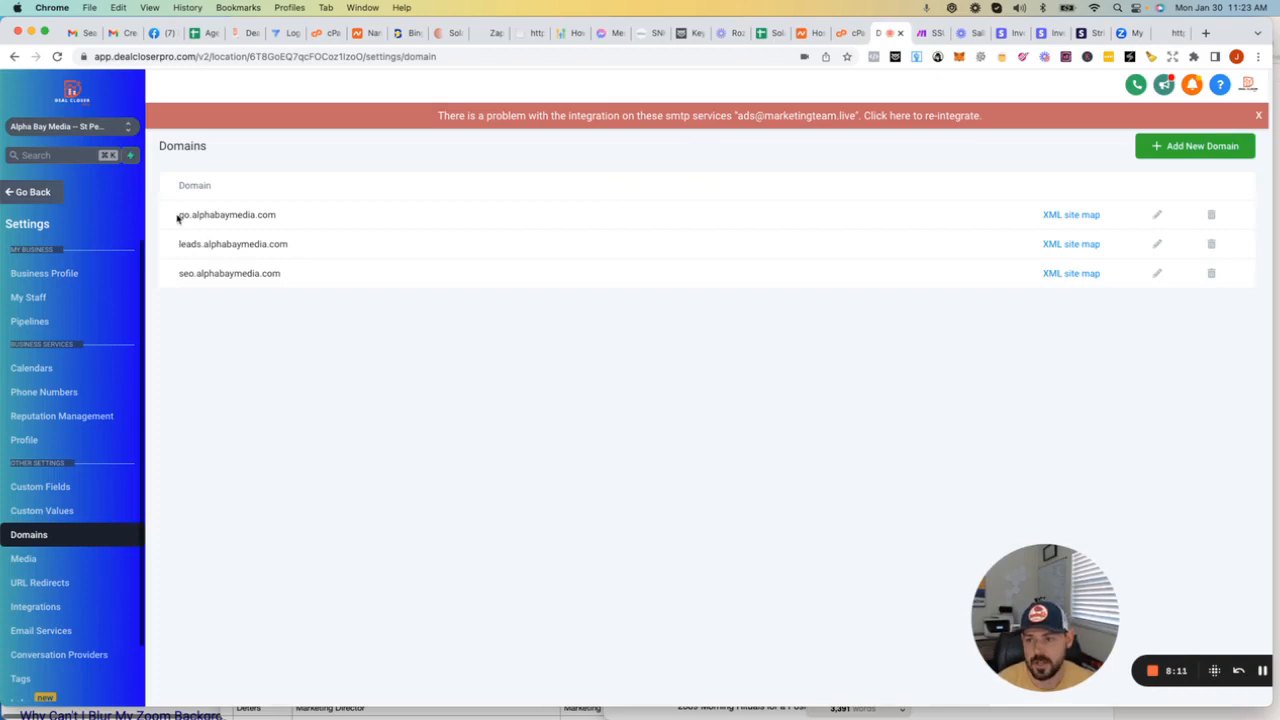
{"action": "left_click_drag", "start_coordinate": [177, 216], "coordinate": [326, 223]}
{"action": "left_click_drag", "start_coordinate": [177, 245], "coordinate": [331, 246]}
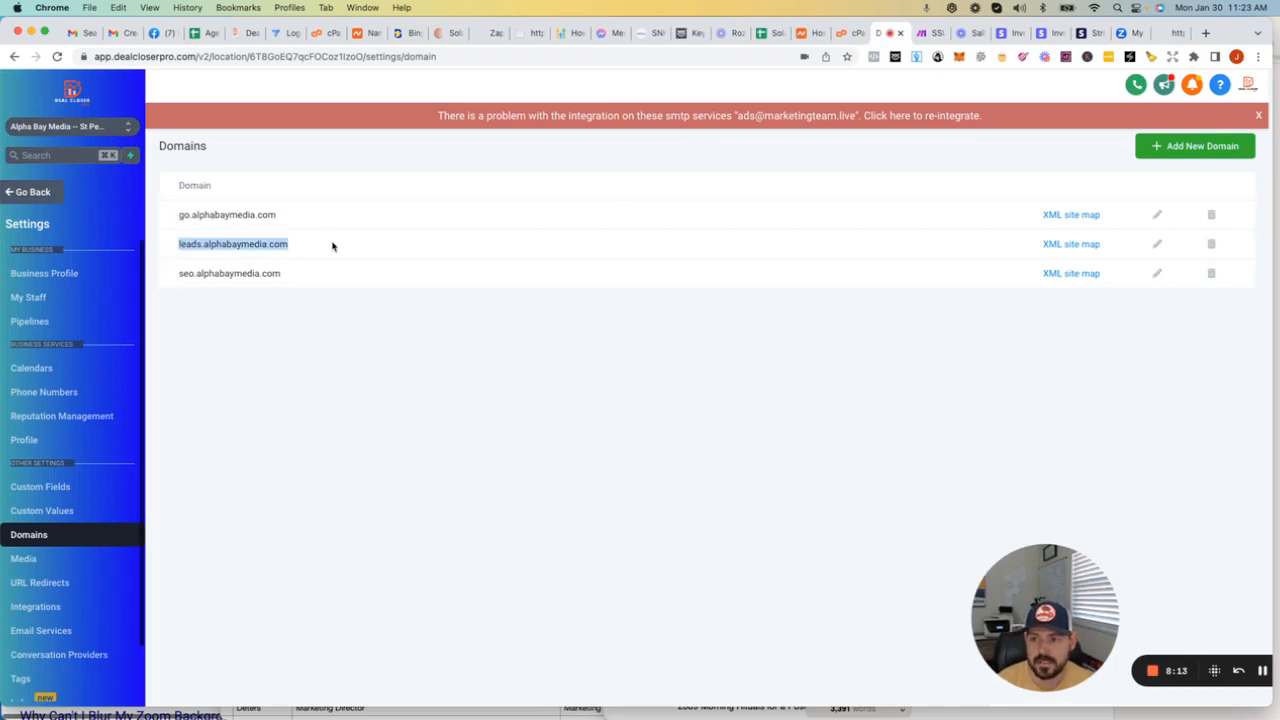
{"action": "left_click_drag", "start_coordinate": [178, 275], "coordinate": [323, 276]}
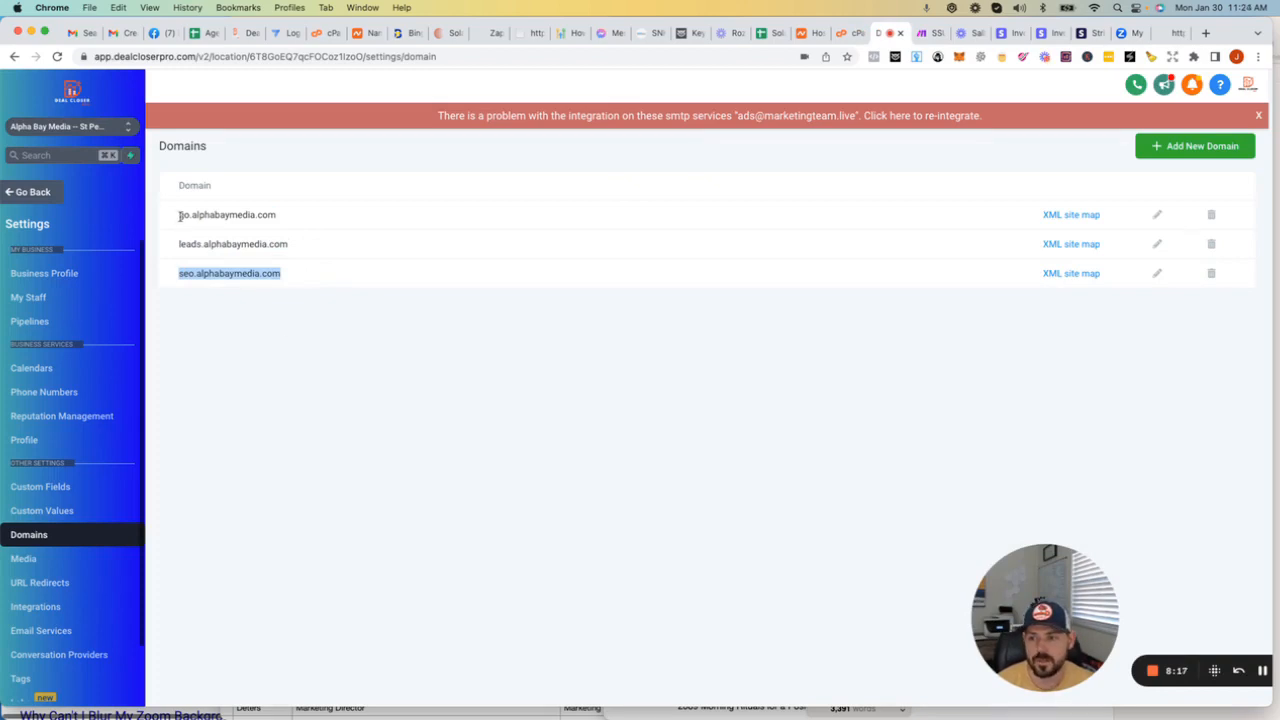
{"action": "left_click_drag", "start_coordinate": [178, 215], "coordinate": [303, 217]}
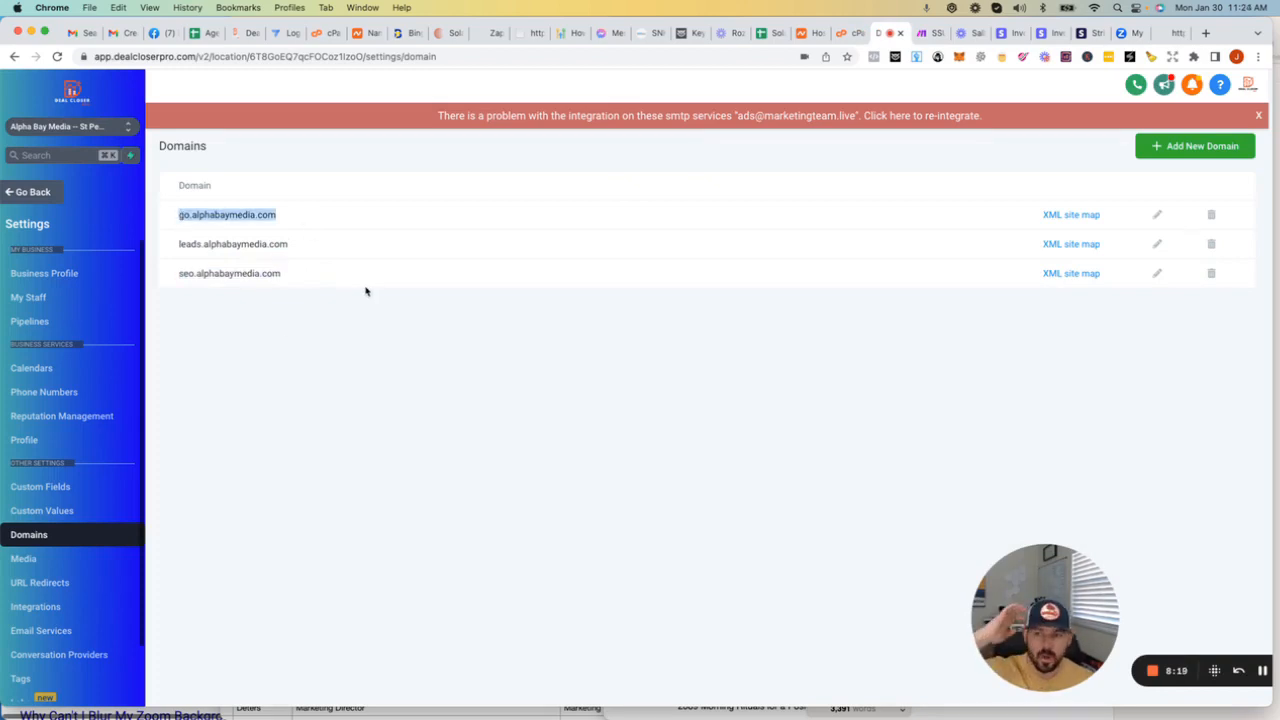